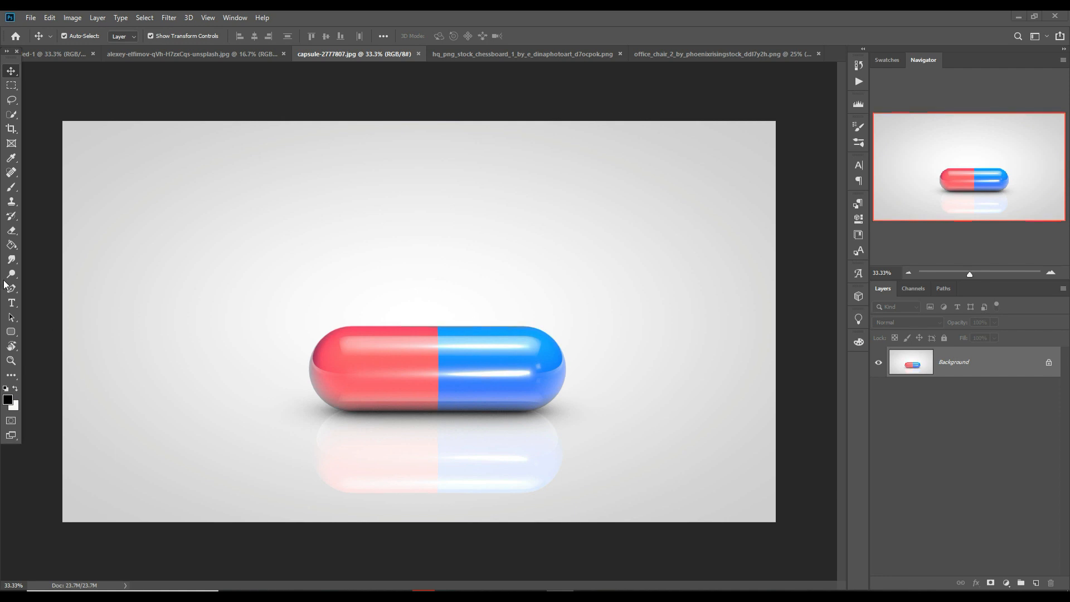
Start a Pen path around the capsule's red rounded end, shaping the curve from its lower corner to its upper side
left_click(11, 288)
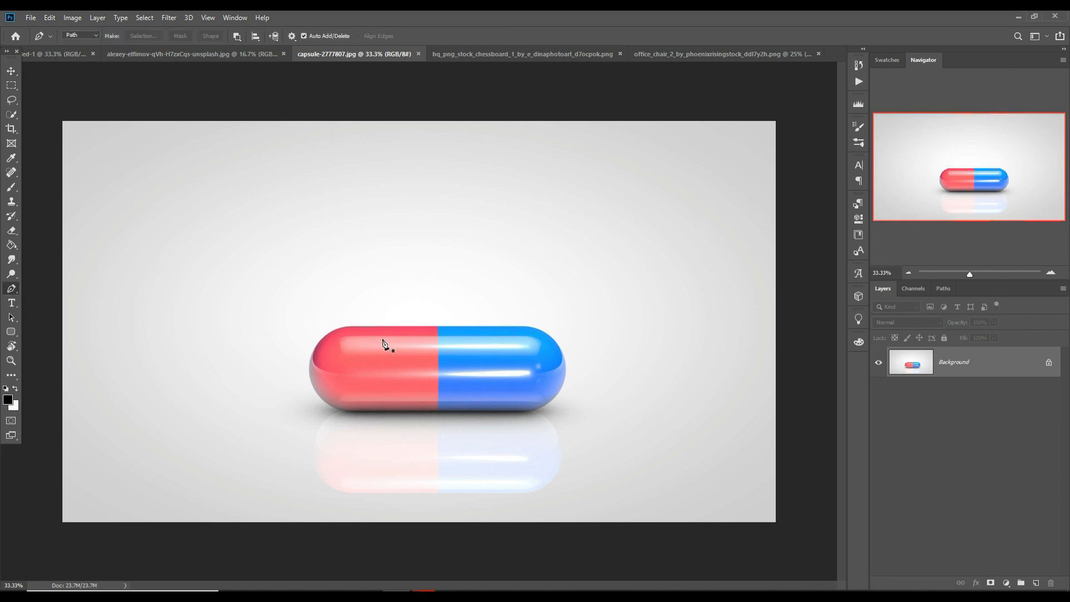
scroll(386, 350, "up", 6)
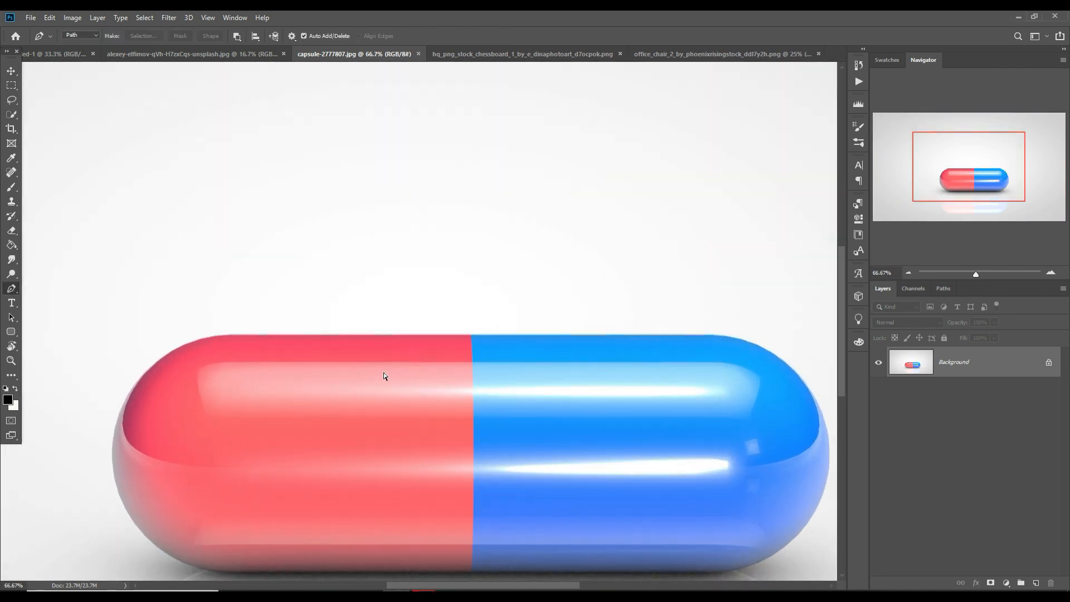
left_click_drag(349, 418, 725, 296)
scroll(590, 200, "down", 5)
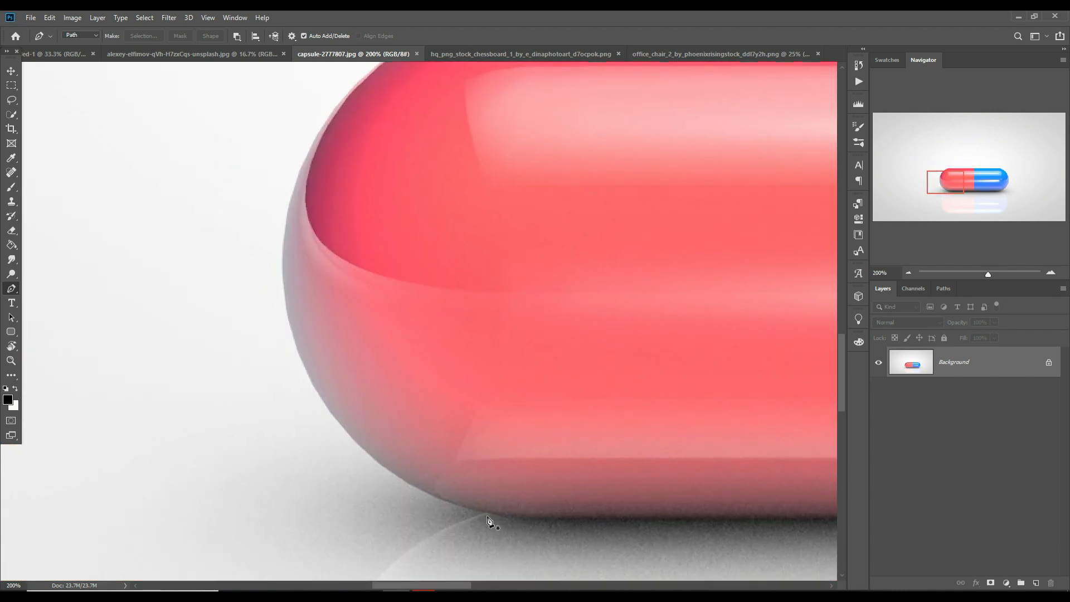
left_click(466, 507)
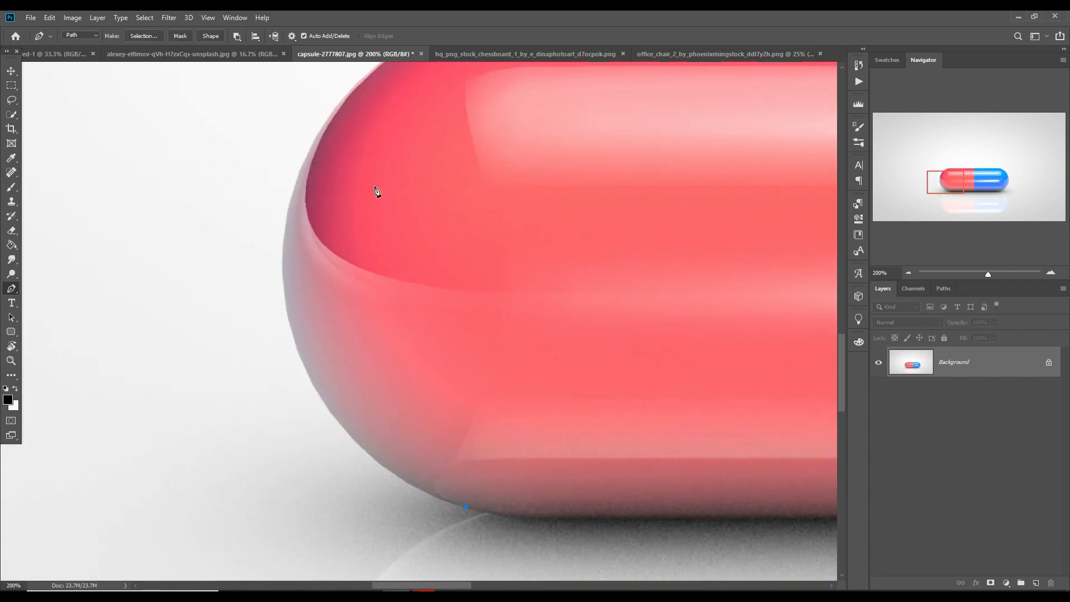
left_click(328, 119)
left_click_drag(409, 347, 299, 357)
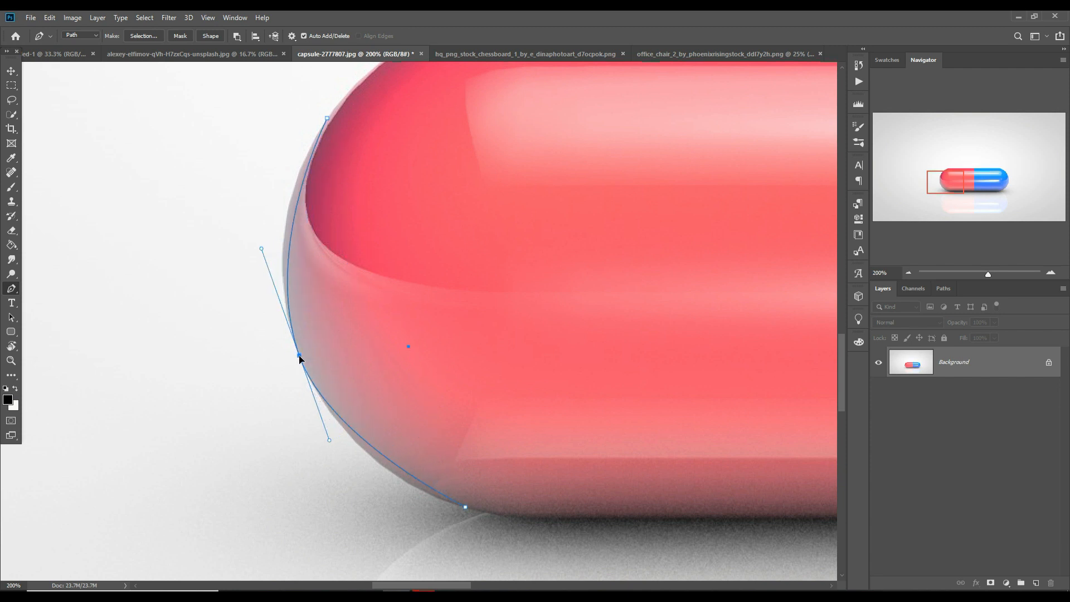
left_click(295, 223)
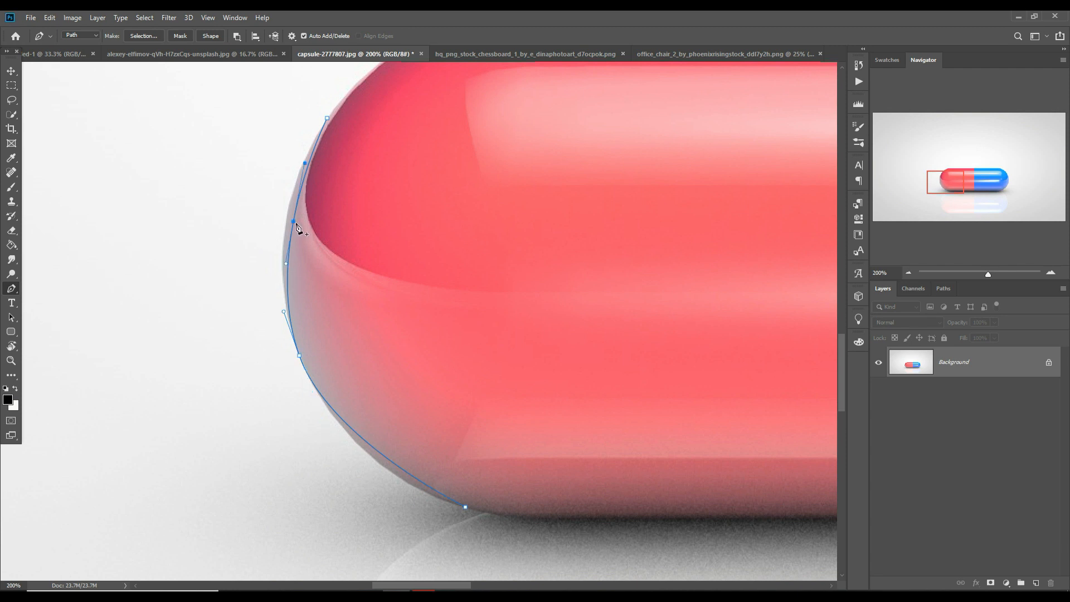
left_click_drag(295, 222, 288, 217)
Refine the curve on the red end and continue the path along the capsule's upper edge to the blue end
left_click_drag(386, 456, 382, 466)
left_click_drag(412, 223, 307, 371)
left_click(491, 171)
left_click_drag(379, 215, 337, 190)
left_click_drag(602, 223, 194, 227)
left_click(604, 175)
left_click_drag(635, 217, 32, 216)
left_click(463, 178)
Trace the blue rounded end of the capsule with a curved path segment and fit it to the outline
left_click(707, 429)
left_click_drag(586, 304, 639, 258)
left_click_drag(694, 363, 696, 359)
left_click_drag(552, 204, 550, 197)
left_click_drag(501, 196, 523, 176)
left_click_drag(485, 159, 490, 156)
Trace the blue end's lower corner and the capsule's lower edge, closing the path at its starting anchor
left_click_drag(602, 440, 598, 250)
left_click(483, 473)
left_click_drag(611, 342, 654, 400)
left_click_drag(705, 296, 716, 302)
left_click_drag(597, 436, 602, 442)
left_click_drag(390, 451, 719, 373)
left_click(83, 395)
left_click_drag(83, 396, 563, 364)
left_click(255, 366)
left_click_drag(221, 360, 220, 363)
Convert the capsule path to a selection and move the cut-out capsule into the blank white document
key("ctrl+0")
key("ctrl+Return")
key("ctrl+shift+i")
key("v")
left_click_drag(328, 54, 329, 68)
left_click_drag(645, 332, 126, 290)
Rotate the capsule upright in the middle of the canvas and flip it vertically so the blue half is on top
left_click_drag(357, 335, 342, 392)
left_click_drag(189, 312, 355, 311)
left_click_drag(415, 171, 423, 173)
left_click_drag(365, 301, 470, 325)
left_click_drag(421, 347, 424, 345)
key("Return")
left_click(50, 18)
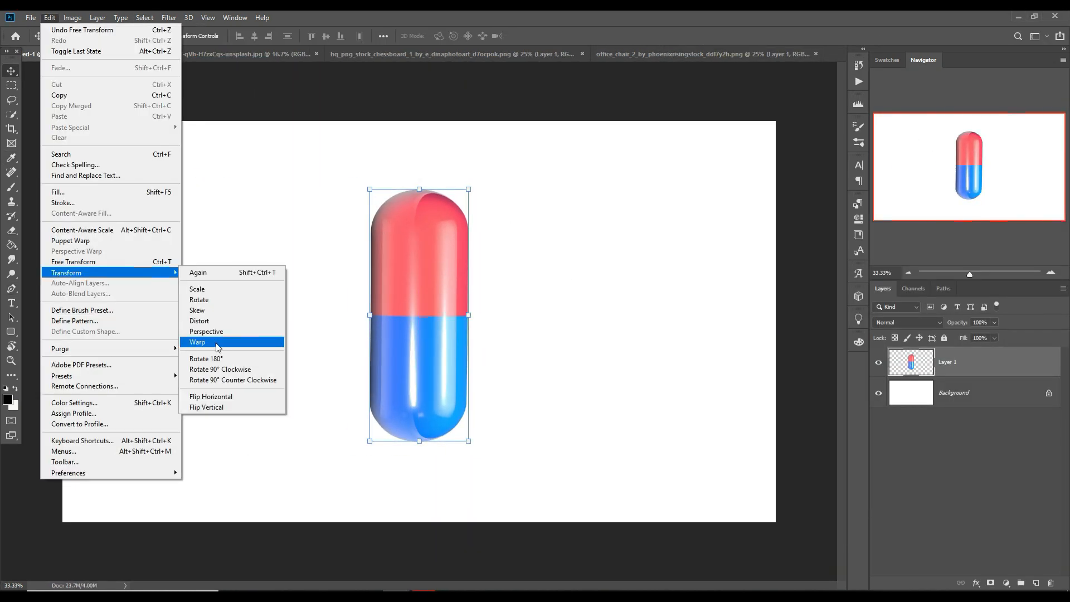
left_click(217, 414)
Create a new layer between the background and the capsule and paint one soft black brush dab on it
left_click(987, 394)
left_click(1036, 583)
key("b")
left_click_drag(251, 36, 308, 50)
left_click(525, 388)
Stretch the black dab to about 515% width and 73% height and centre it beneath the capsule as a shadow
key("v")
left_click_drag(564, 388, 734, 387)
left_click_drag(611, 350, 611, 370)
left_click_drag(625, 411, 432, 468)
left_click_drag(541, 453, 622, 454)
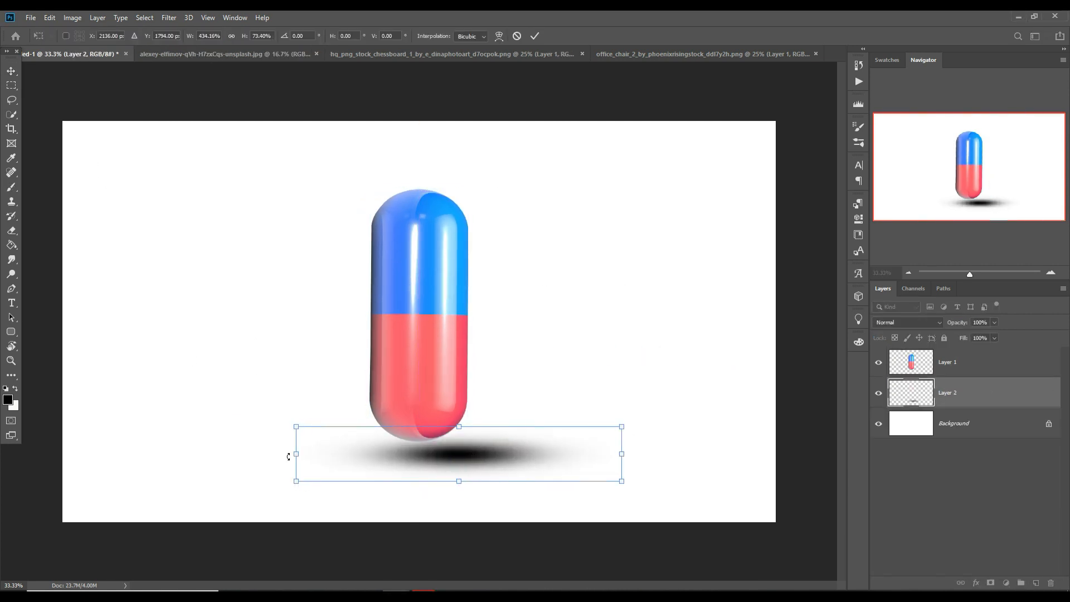
left_click_drag(303, 462, 236, 466)
mouse_move(440, 461)
left_mouse_down()
mouse_move(420, 464)
mouse_move(435, 461)
left_mouse_up()
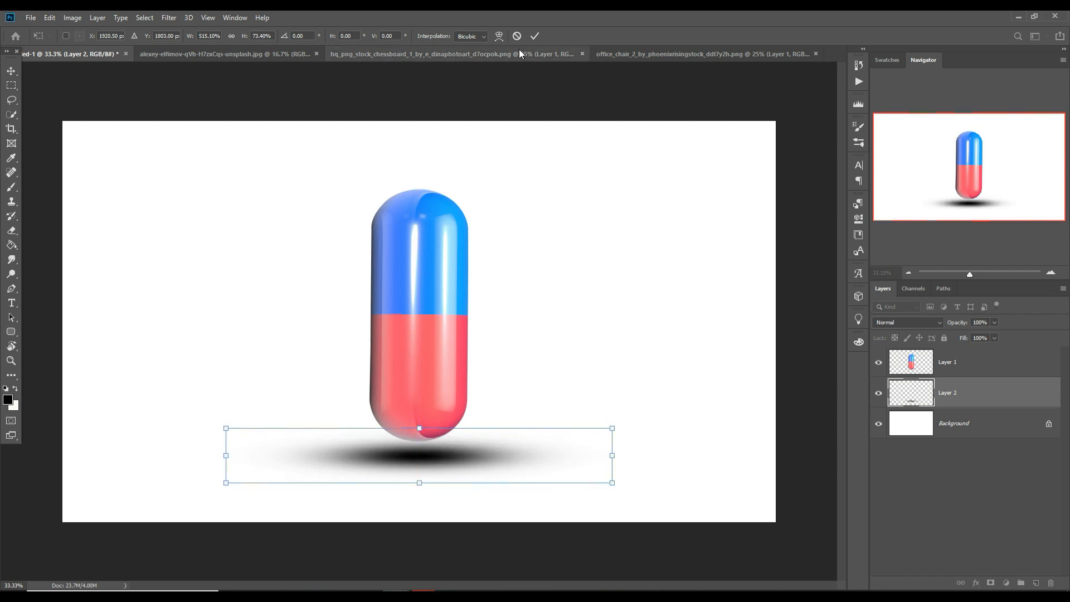
left_click(535, 36)
On the capsule layer, draw a Pen path along the red-blue seam from edge to edge and curve it to match
left_click(425, 239)
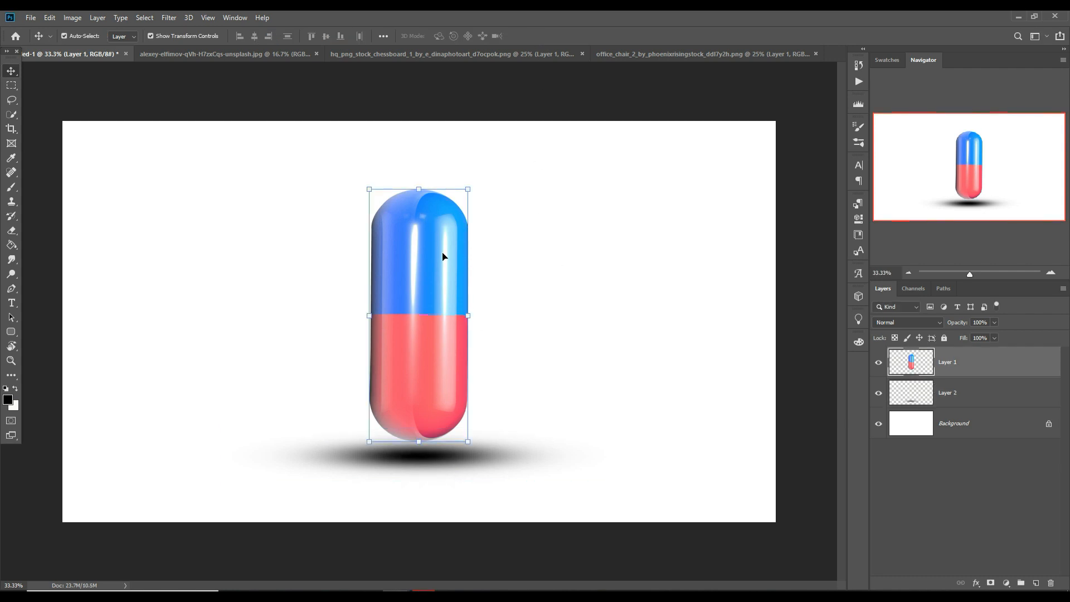
left_click(11, 288)
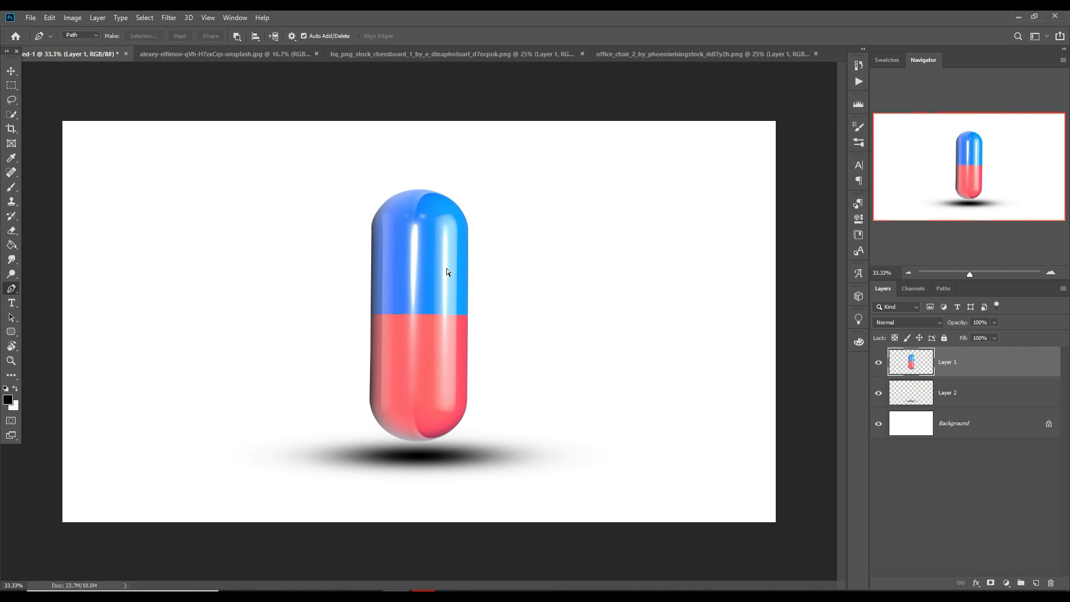
key("ctrl+plus")
key("ctrl+plus")
key("ctrl+plus")
key("ctrl+plus")
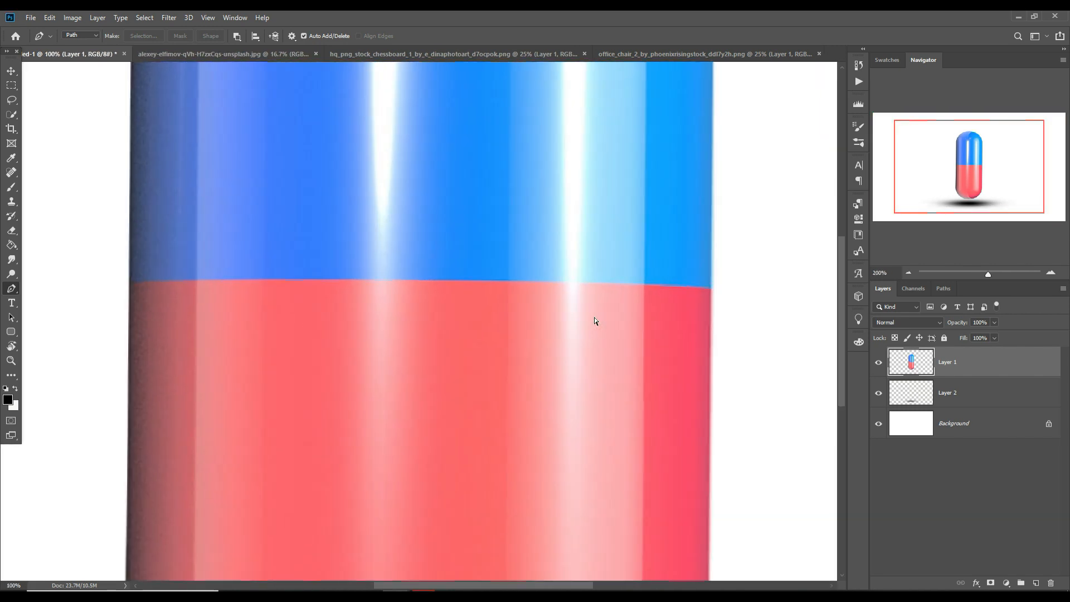
key("ctrl+plus")
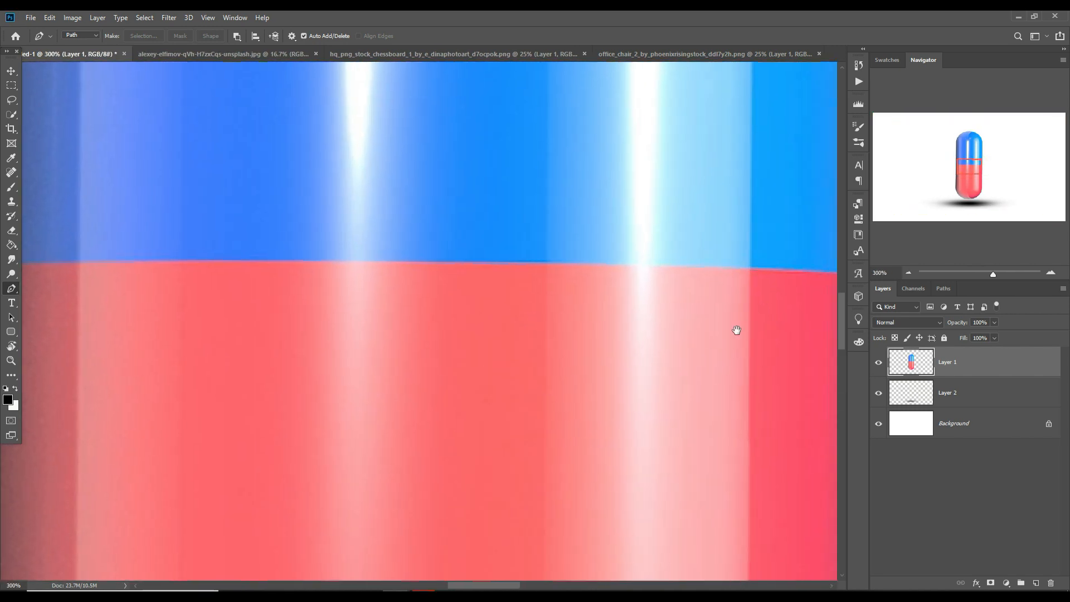
scroll(761, 304, "right", 3)
left_click(742, 278)
left_click_drag(336, 348, 583, 360)
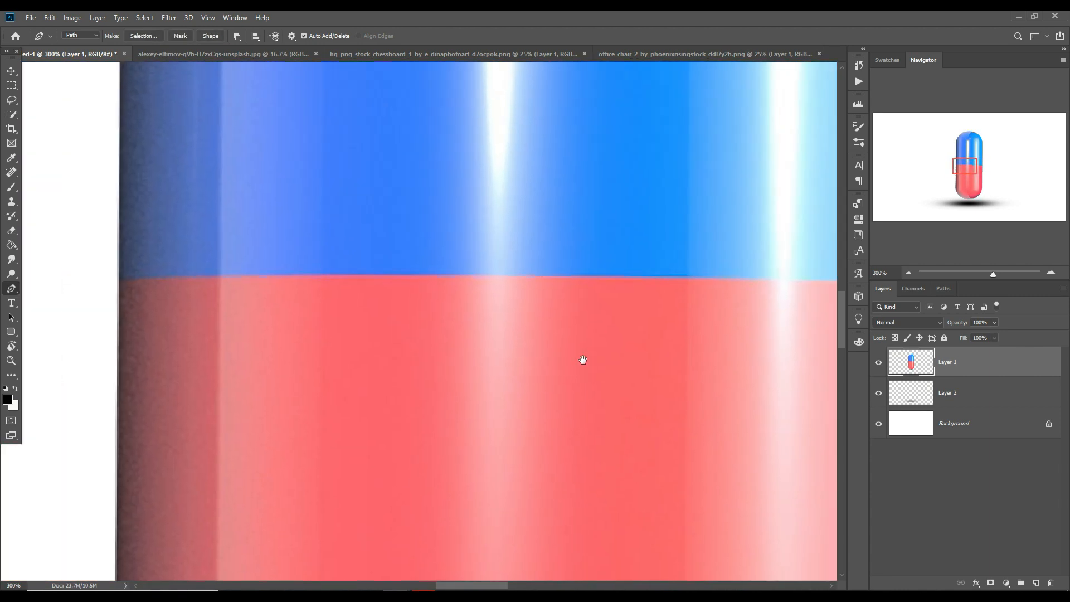
left_click(117, 278)
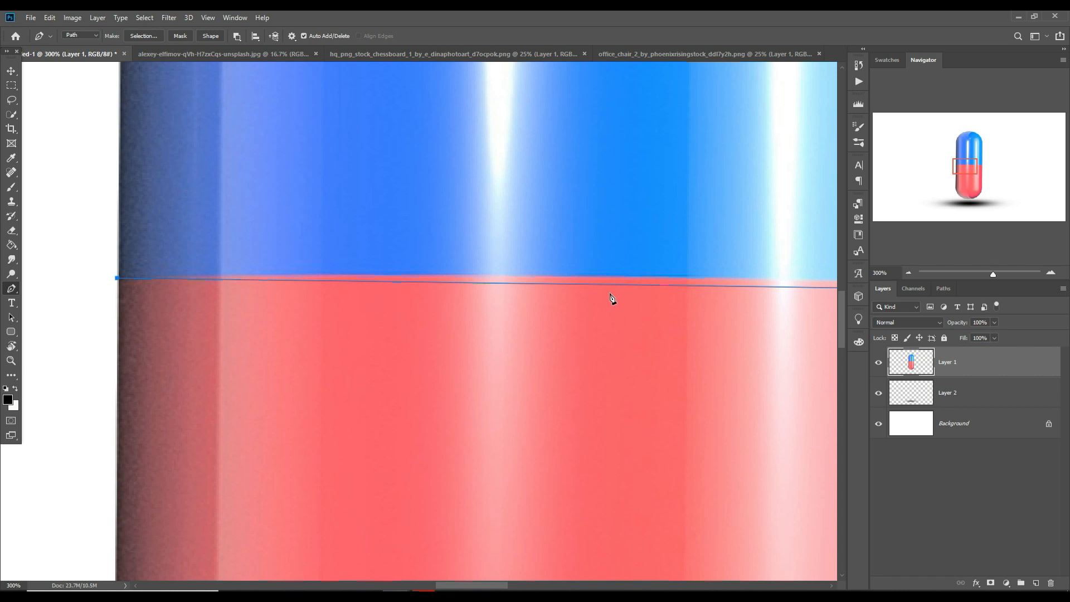
left_click_drag(609, 285, 608, 277)
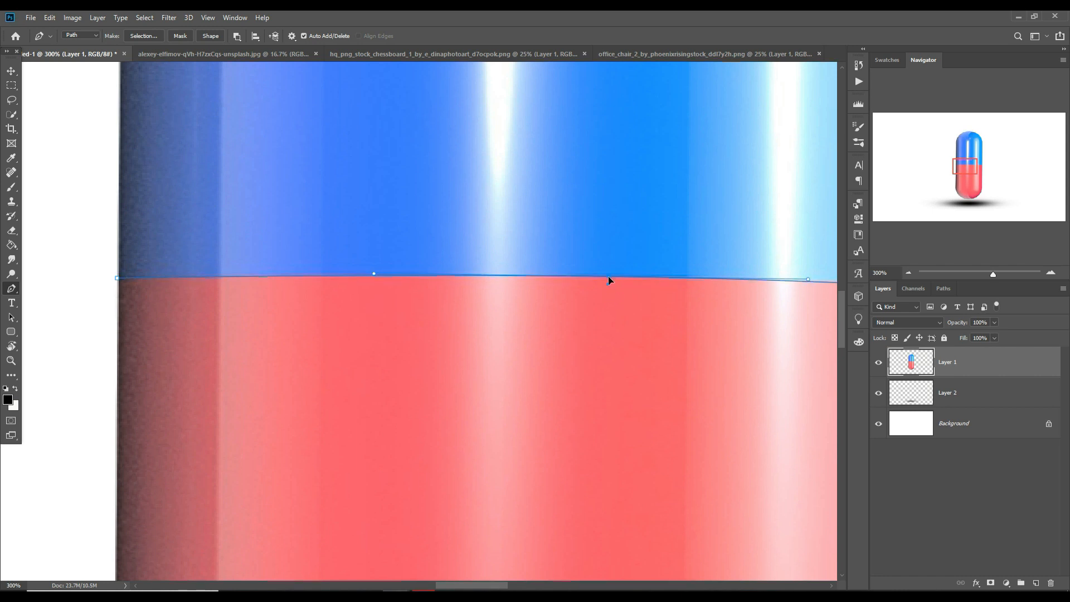
Add an anchor near the right end of the seam path and adjust it to follow the colour boundary
left_click_drag(637, 333, 518, 435)
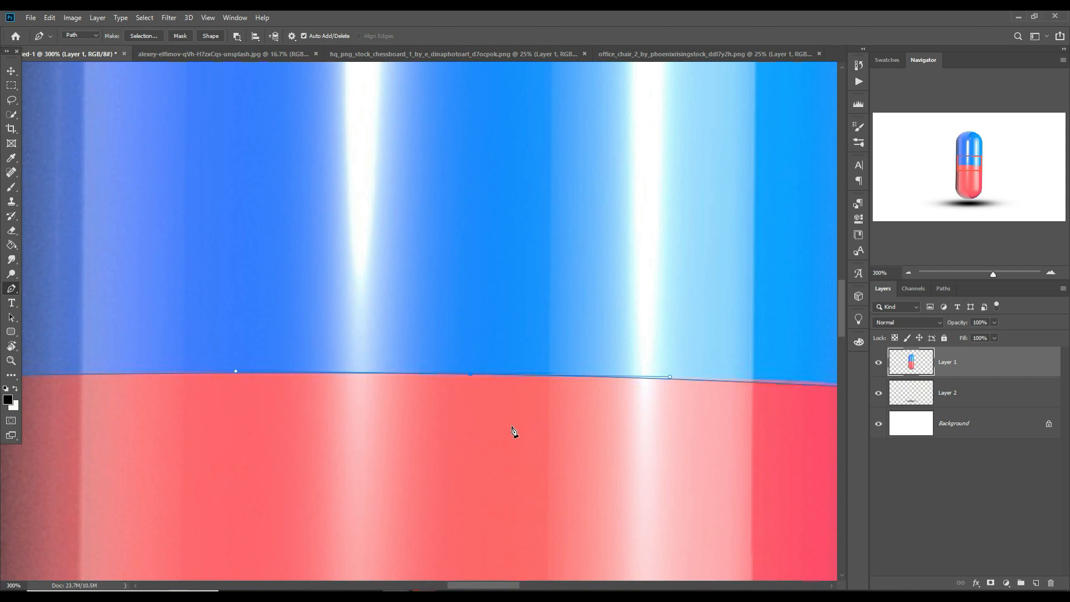
left_click(769, 384)
left_click_drag(769, 384, 764, 380)
Continue the seam path up outside the blue half's left side and around its upper-left shoulder
left_click_drag(449, 433, 578, 425)
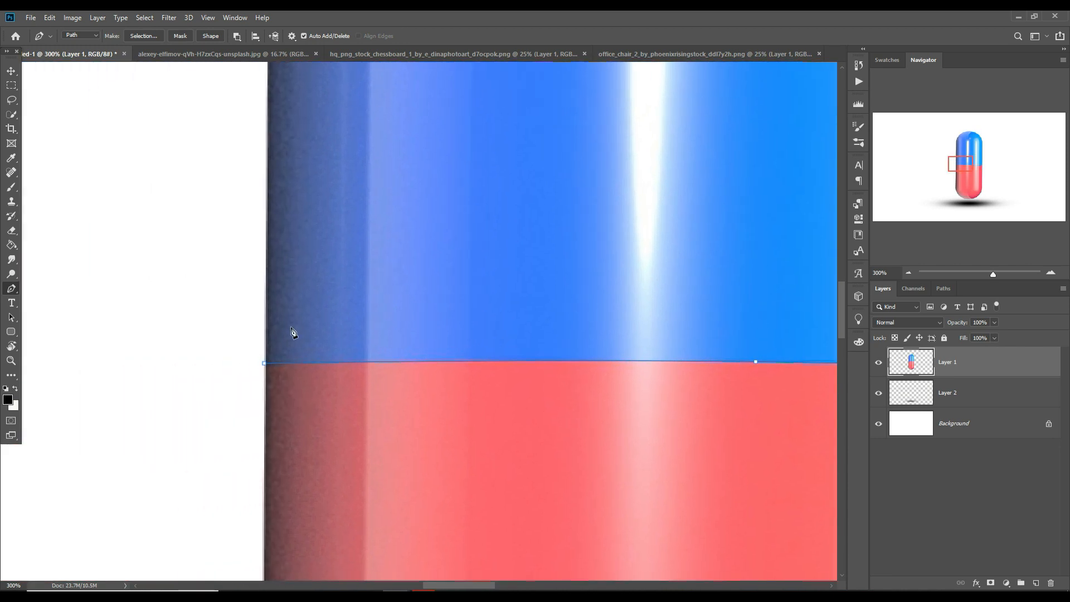
key("ctrl+minus")
key("ctrl+minus")
key("ctrl+minus")
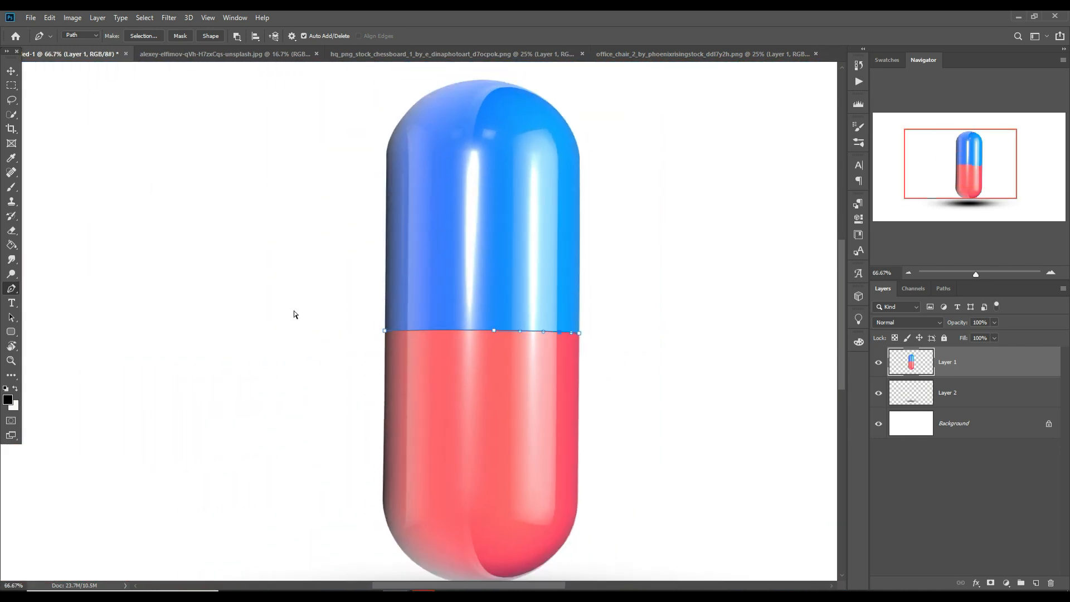
left_click_drag(380, 138, 382, 133)
left_click_drag(409, 89, 418, 85)
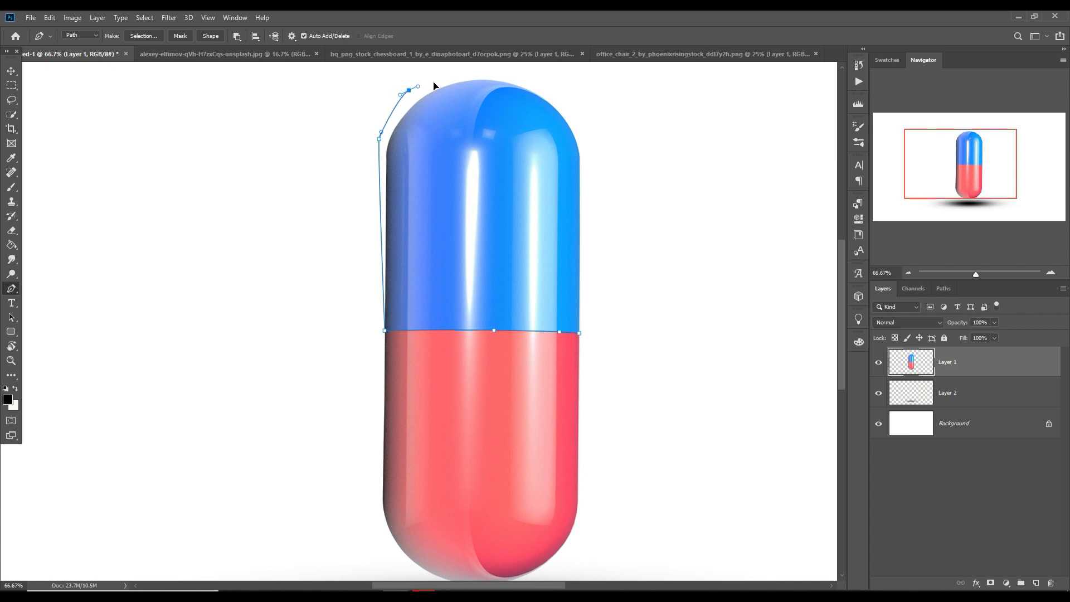
left_click_drag(518, 78, 523, 79)
key("ctrl+z")
Carry the path over the capsule's top and down outside its right side, closing it at the seam's right end
left_click(494, 71)
left_click(563, 91)
left_click(593, 138)
left_click(595, 204)
left_click(594, 263)
left_click(592, 312)
left_click(580, 333)
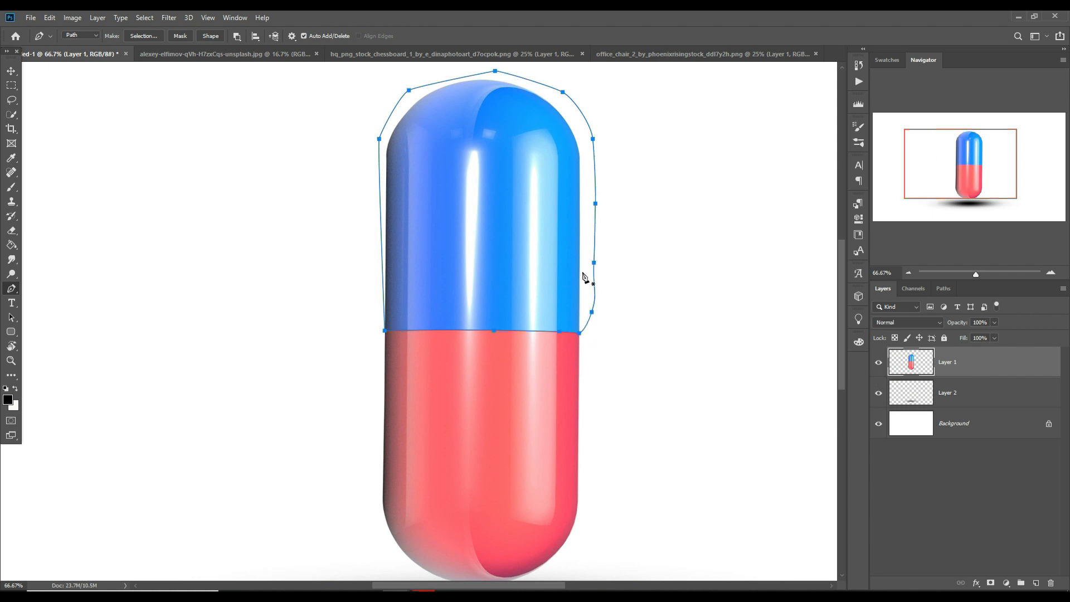
Make a new anti-aliased selection from the path around the blue half with a feather radius of 0 pixels
right_click(524, 237)
left_click(545, 276)
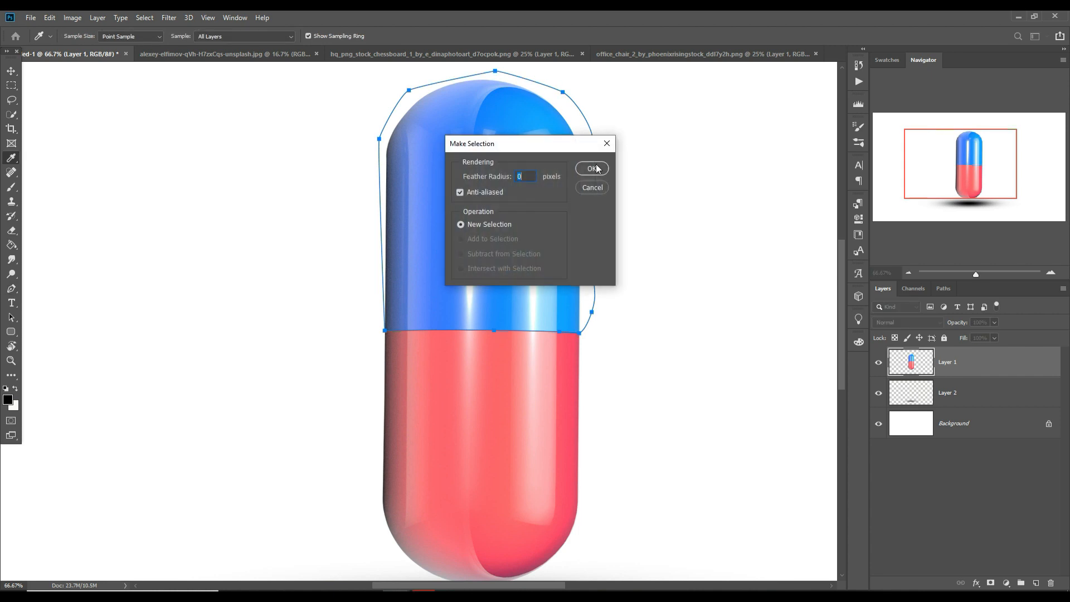
left_click(595, 168)
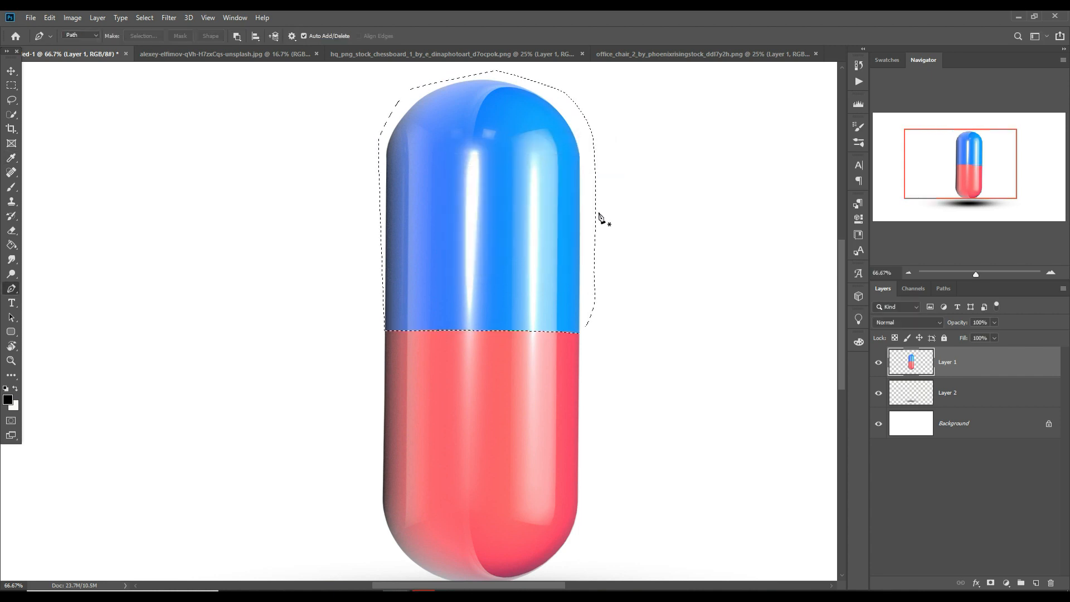
left_click(50, 18)
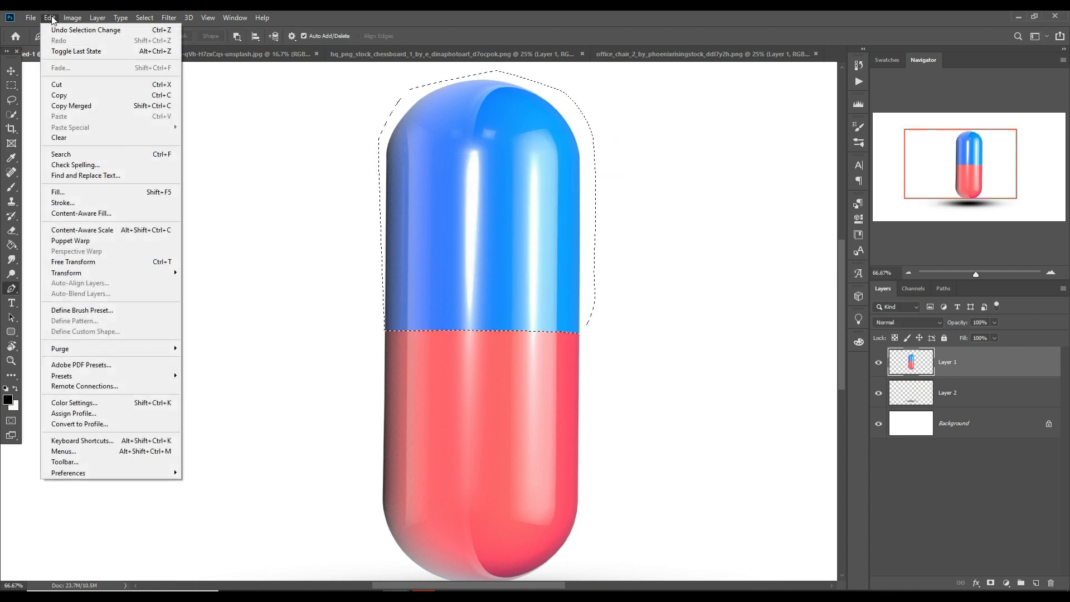
left_click(607, 18)
left_click(141, 19)
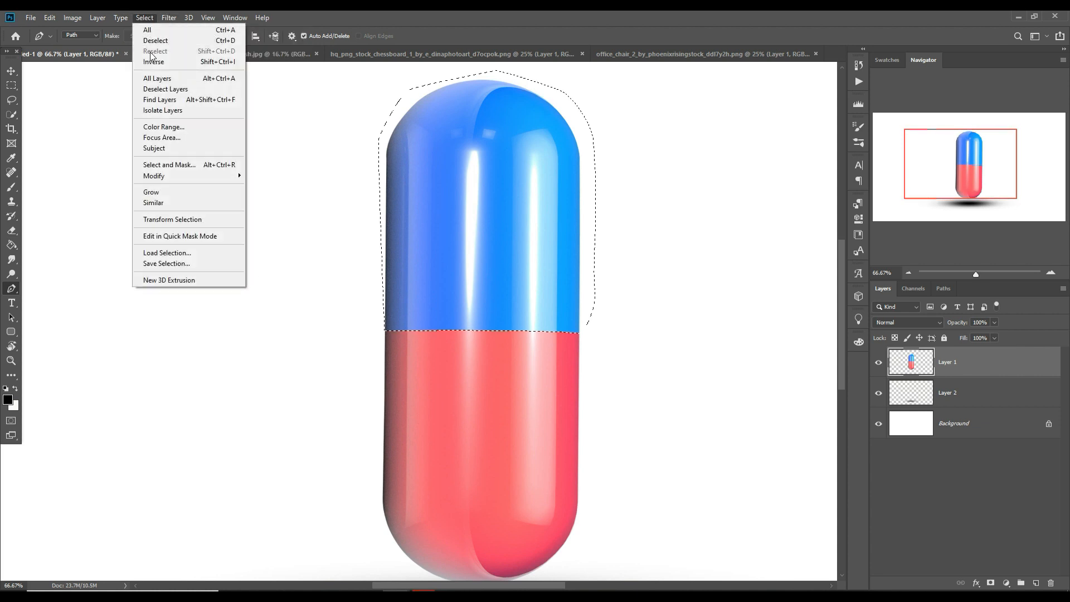
left_click(150, 61)
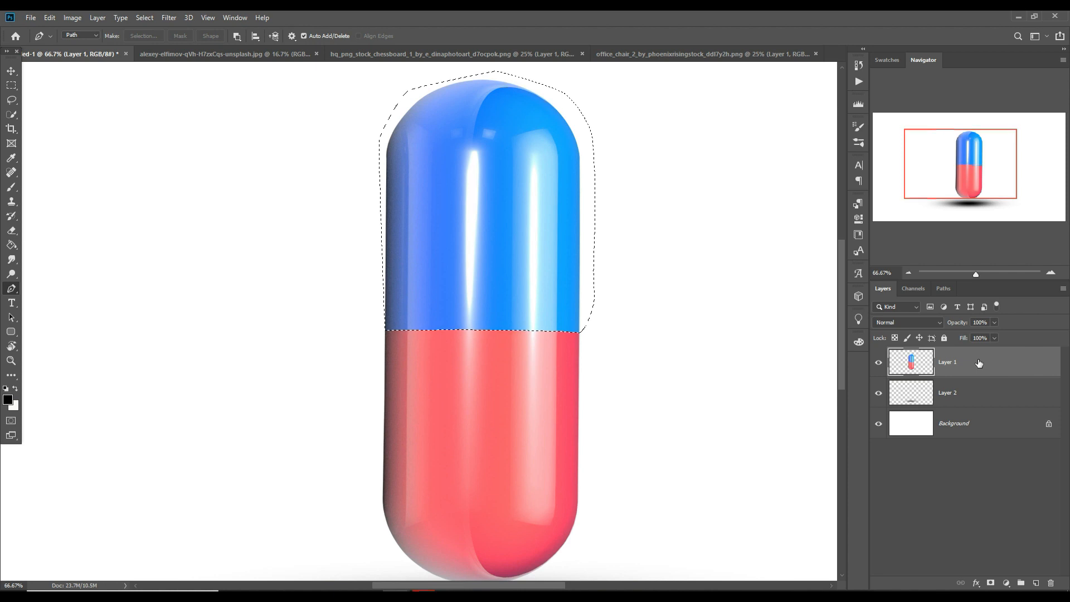
Cut the selected blue half onto a new layer and align it back on top of the red half
key("Delete")
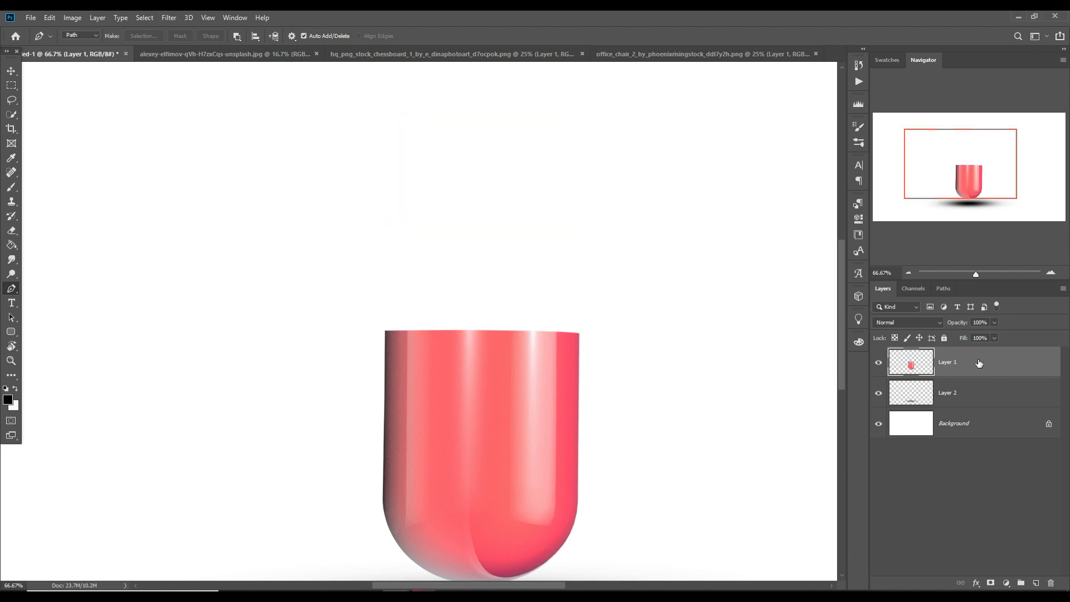
key("ctrl+v")
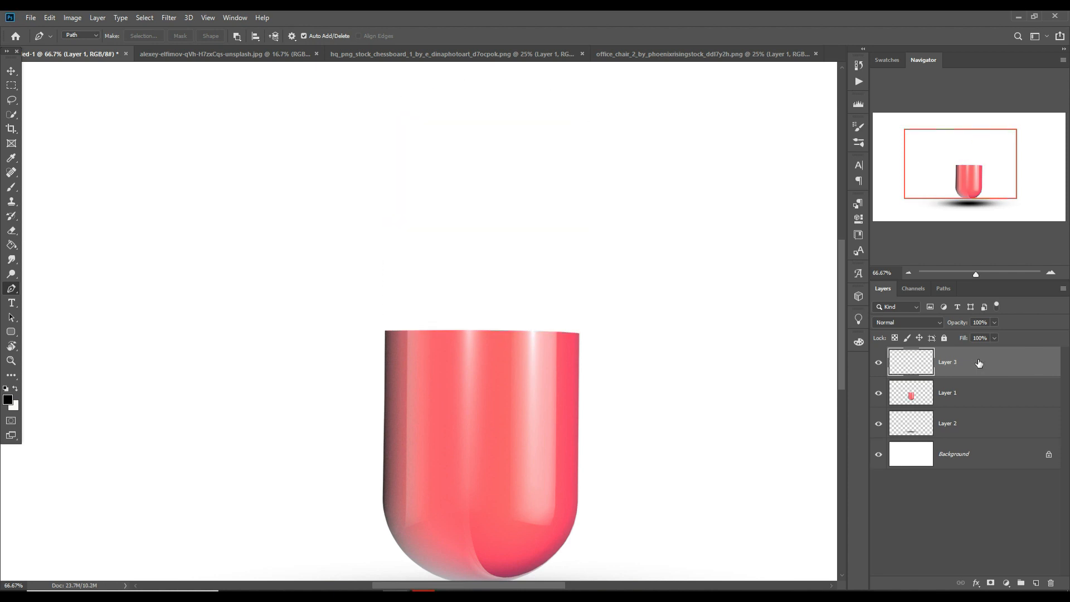
left_click(11, 71)
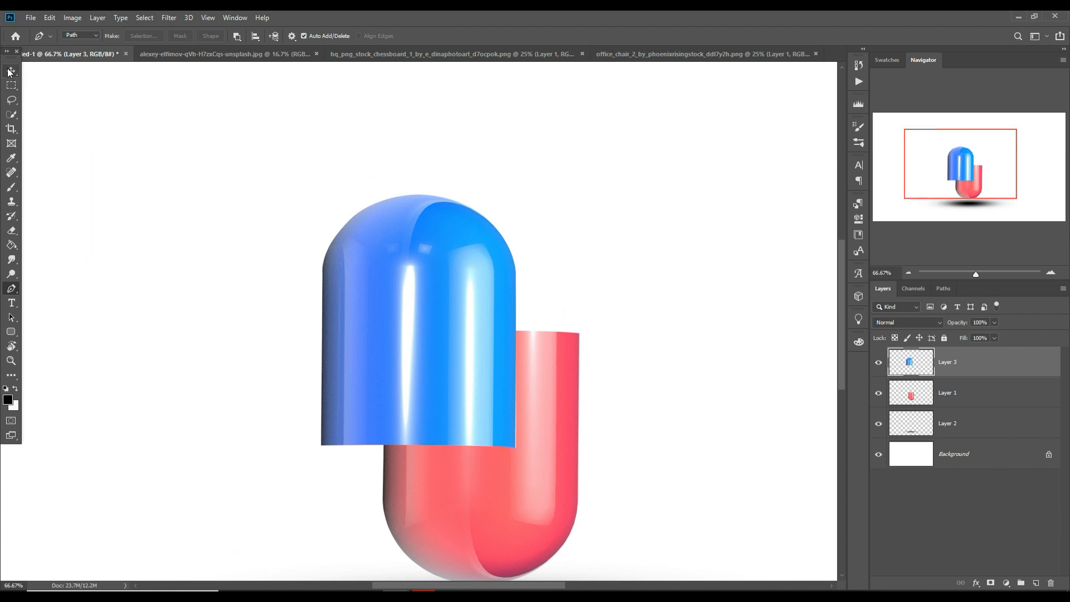
left_click_drag(435, 340, 497, 226)
key("Down")
key("Down")
key("Down")
key("Down")
key("Down")
key("Down")
key("Down")
key("Down")
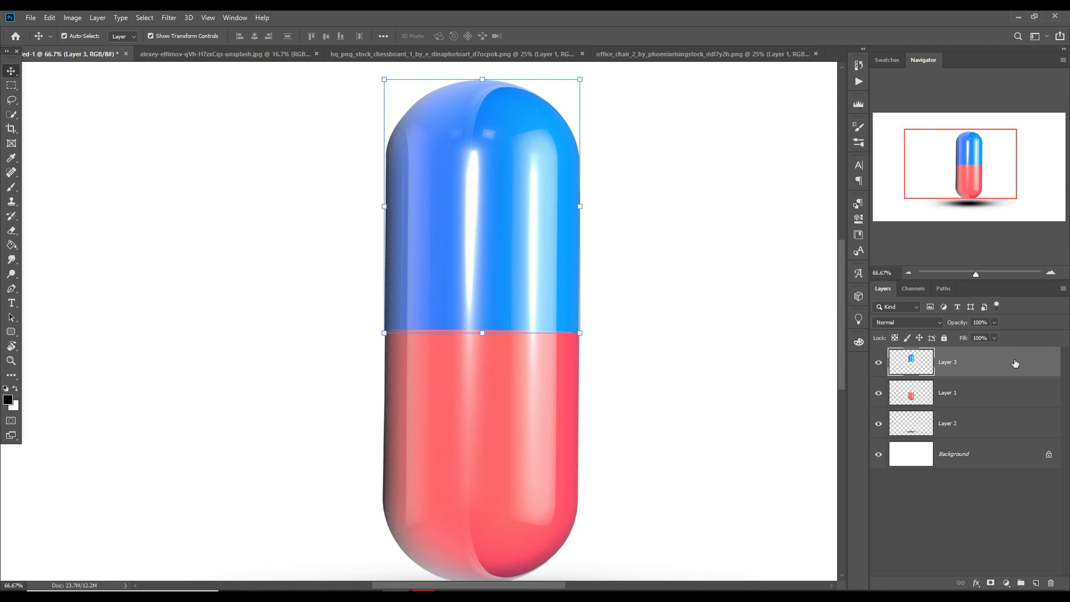
Select the red half's layer and hide the blue half's layer
left_click(1002, 396)
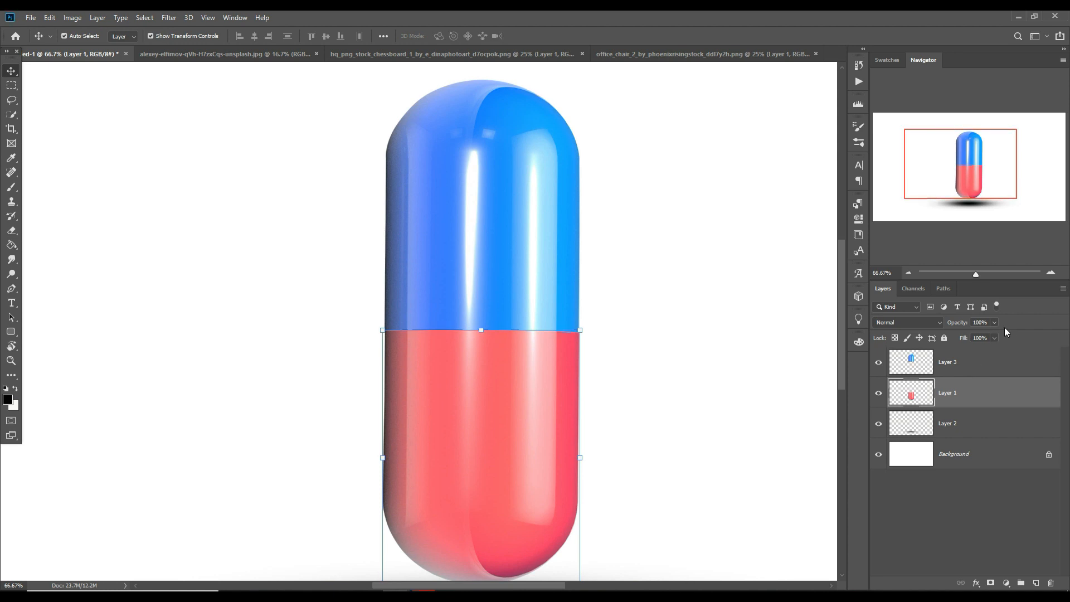
left_click(879, 364)
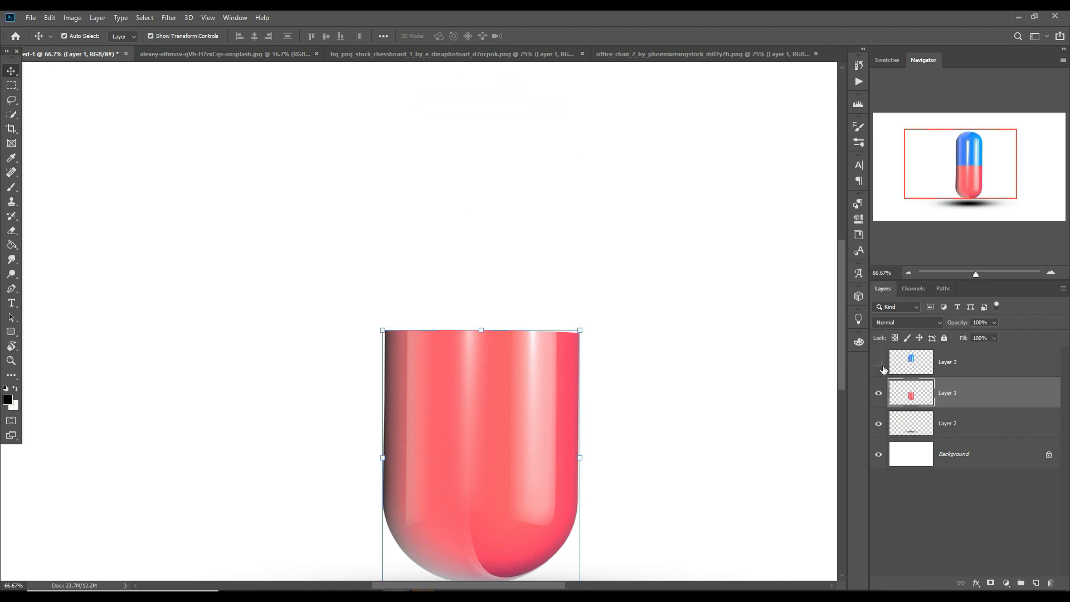
Select the chessboard floor below the credit text in the chessboard stock image with a rectangular marquee
left_click(628, 57)
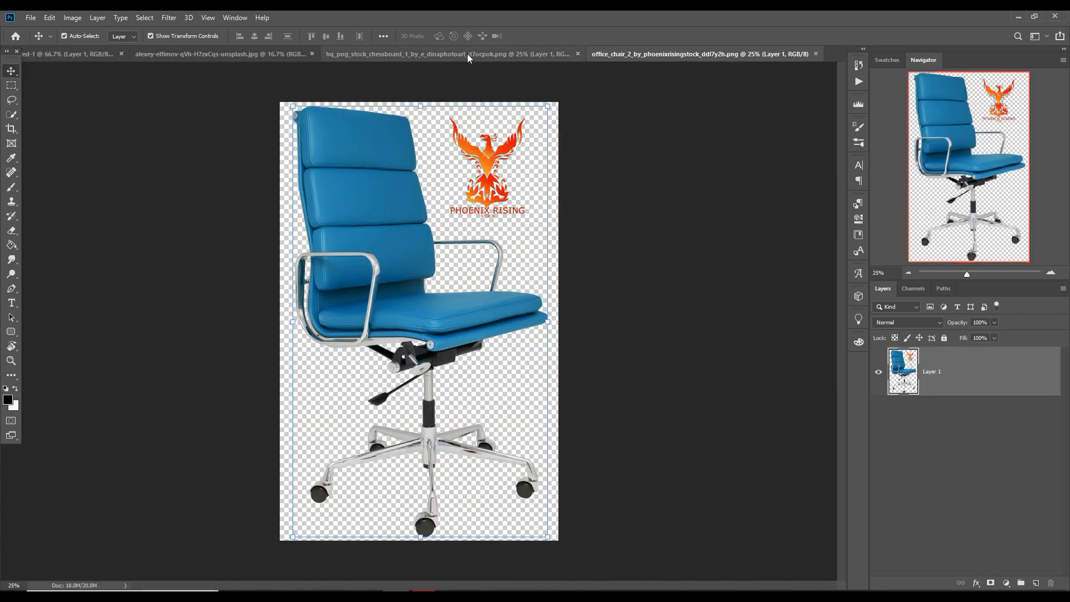
left_click(469, 53)
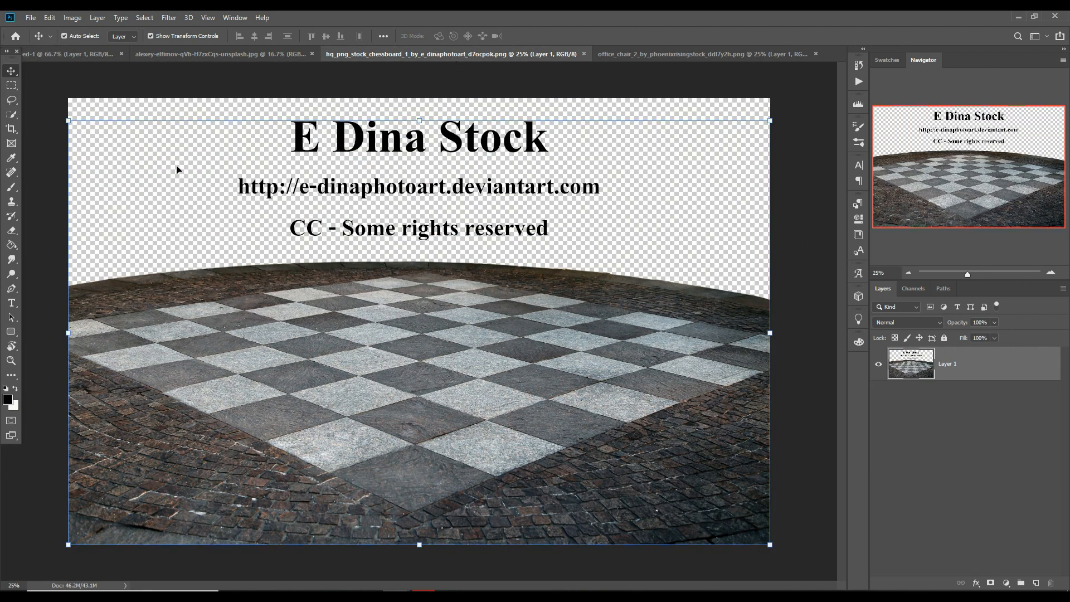
left_click(11, 85)
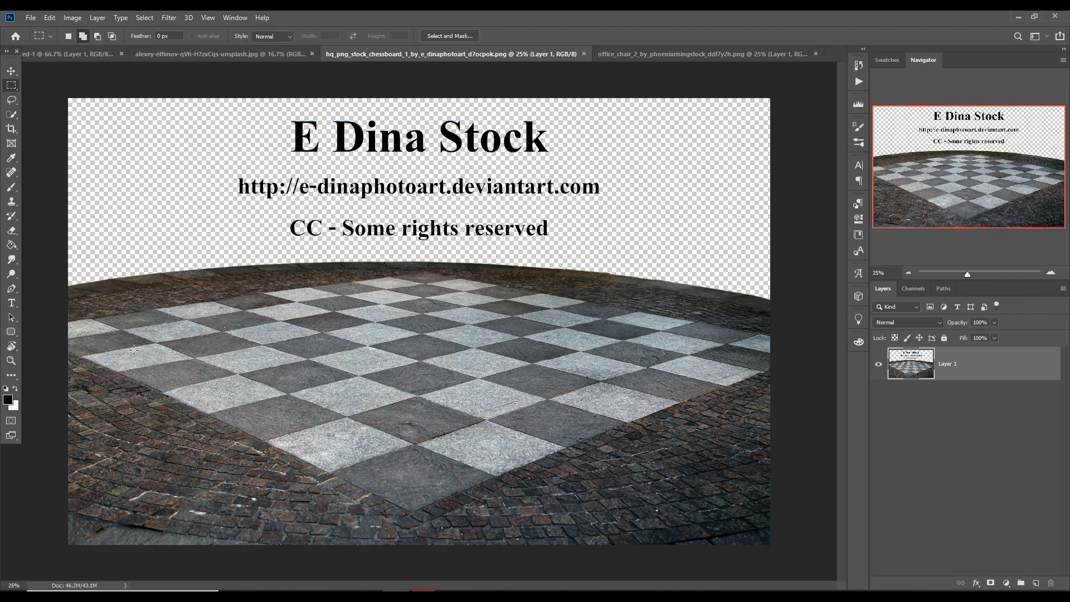
left_click_drag(90, 283, 797, 543)
Float the chessboard image's window, copy the selected floor into the capsule document and close the chessboard image
key("v")
left_click_drag(389, 56, 518, 142)
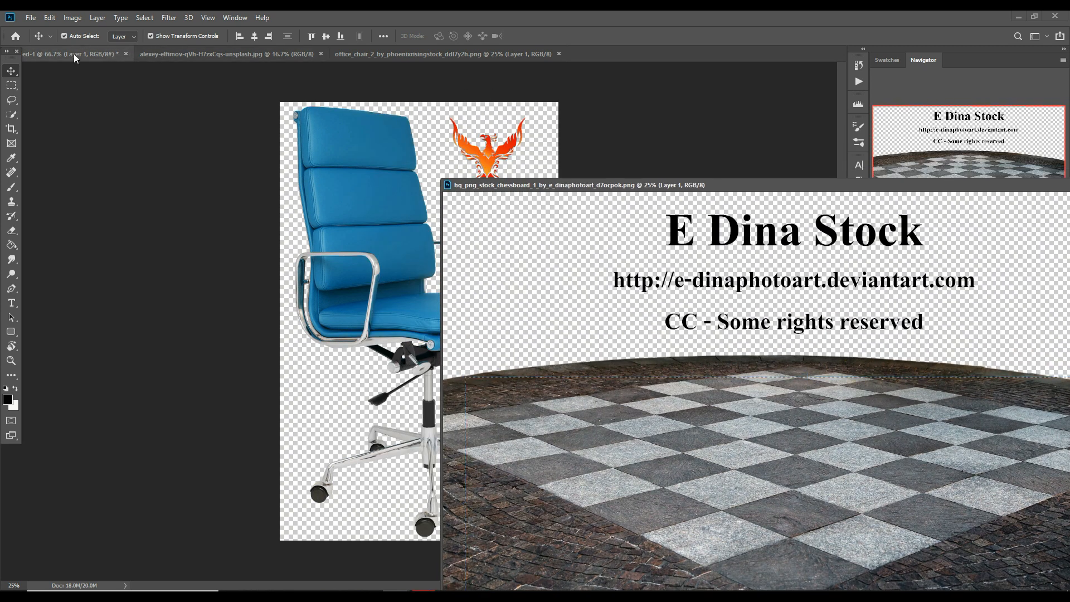
left_click(69, 53)
left_click_drag(846, 427, 418, 311)
left_click_drag(1013, 184, 645, 224)
left_click(735, 225)
Scale the chessboard floor down to about 12.43% and position it over the upper edge of the red half
key("ctrl+t")
left_click_drag(450, 160, 493, 479)
left_click_drag(484, 505, 472, 337)
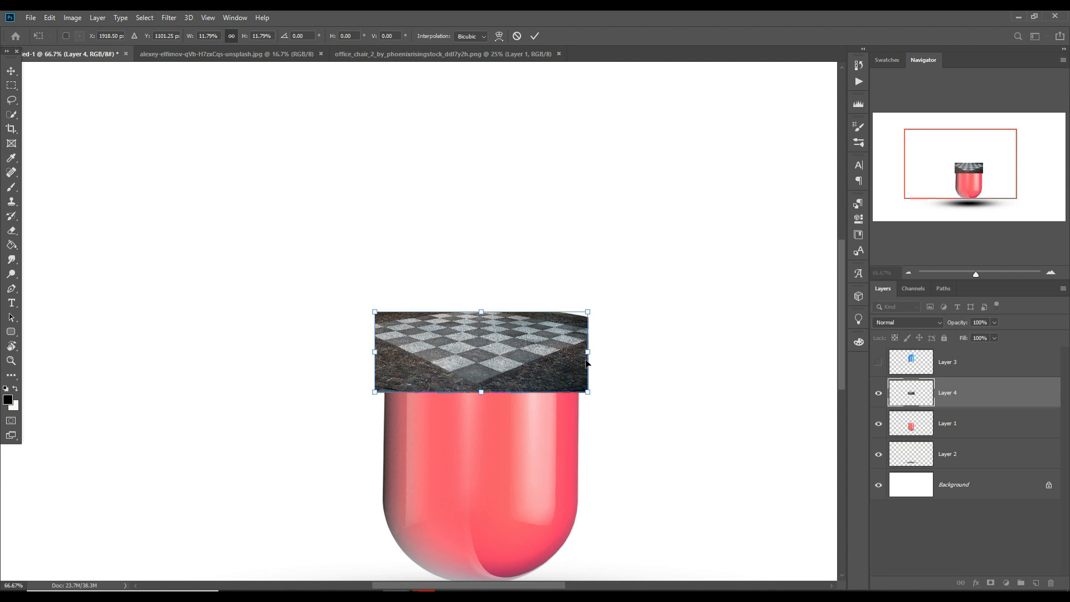
left_click_drag(592, 357, 600, 358)
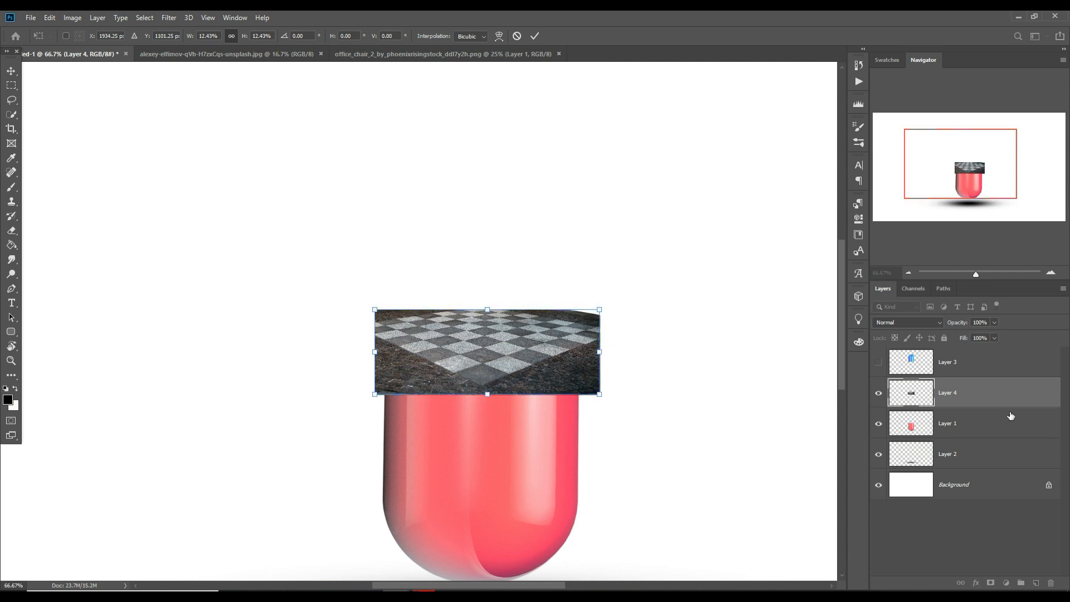
key("ctrl+plus")
key("ctrl+plus")
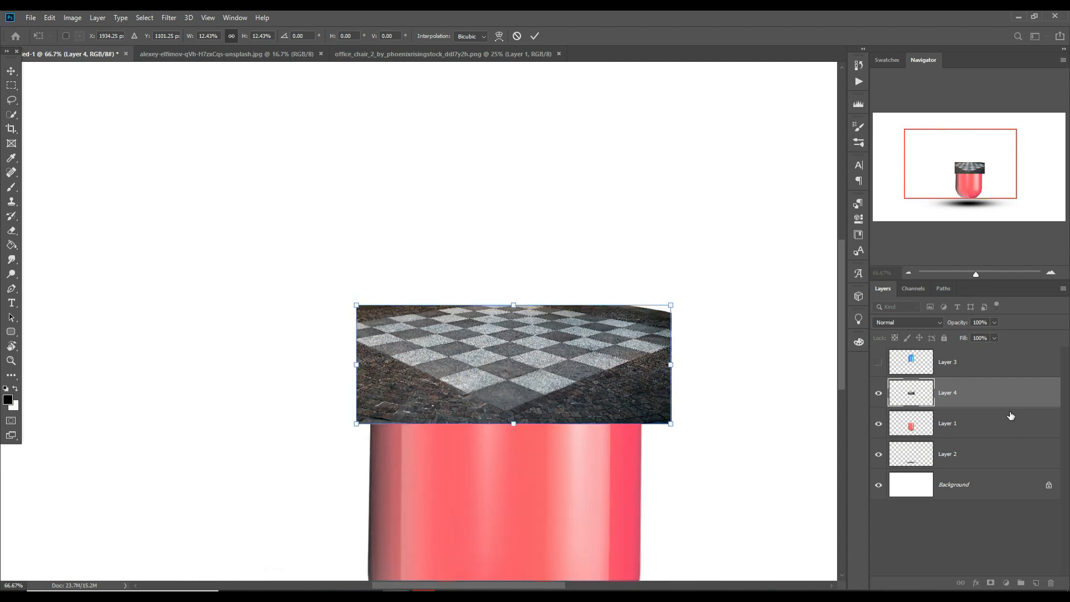
key("ctrl+minus")
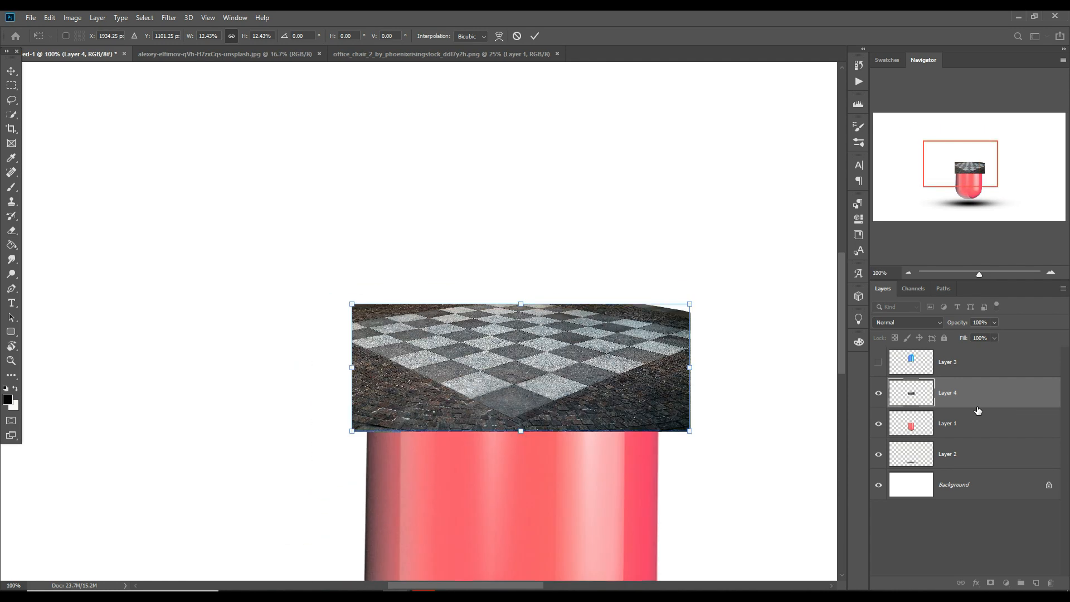
key("Return")
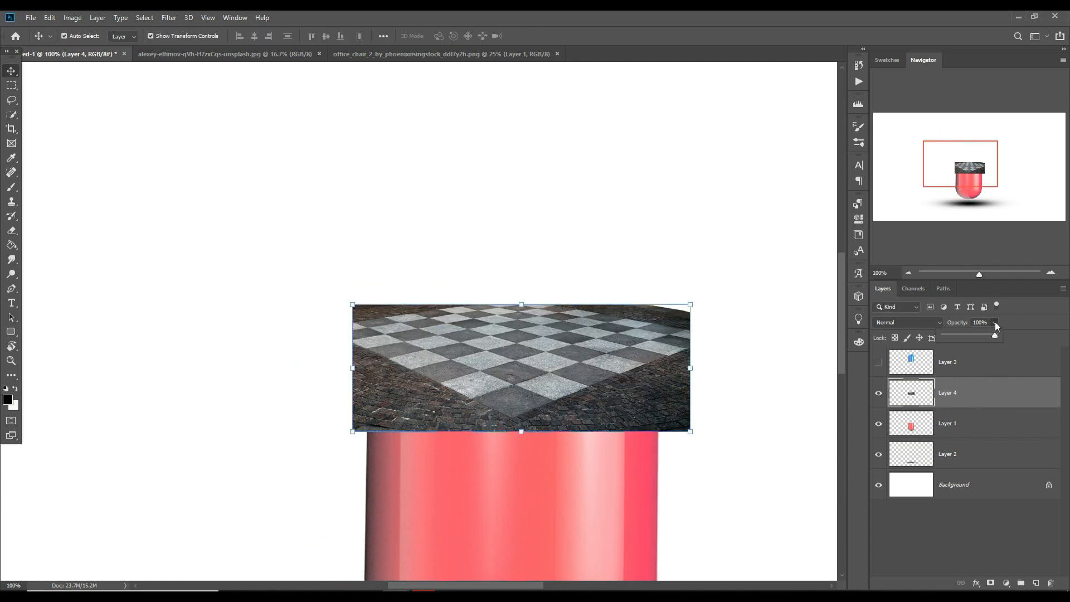
Set the chessboard layer's opacity to 71% and draw a closed elliptical pen path across the red half's upper rim
left_click_drag(986, 336, 979, 337)
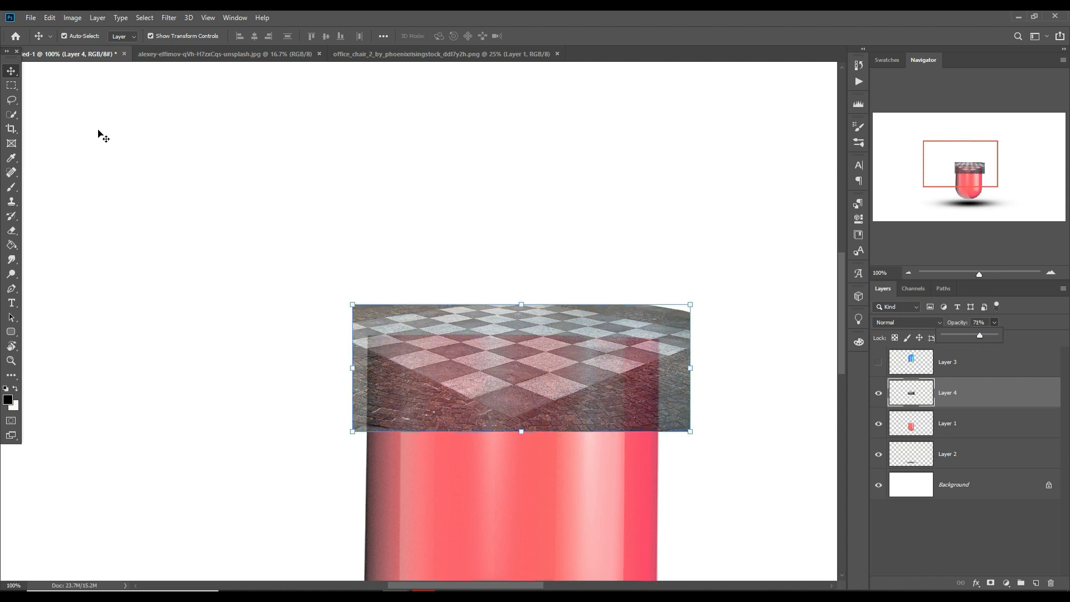
left_click(11, 288)
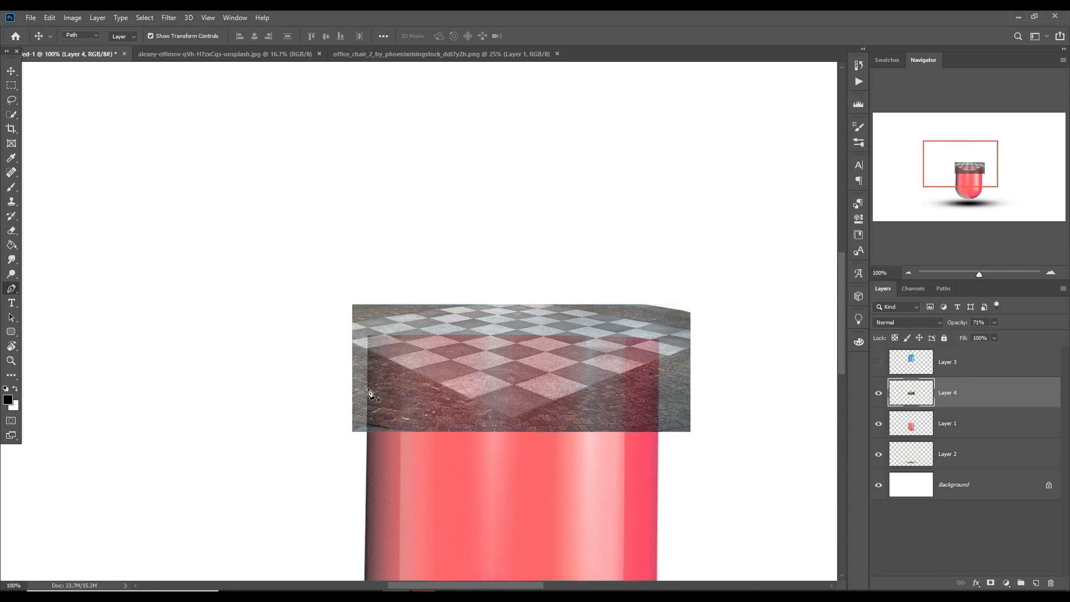
left_click(367, 335)
left_click(657, 341)
left_click_drag(514, 338, 511, 355)
left_click(511, 356)
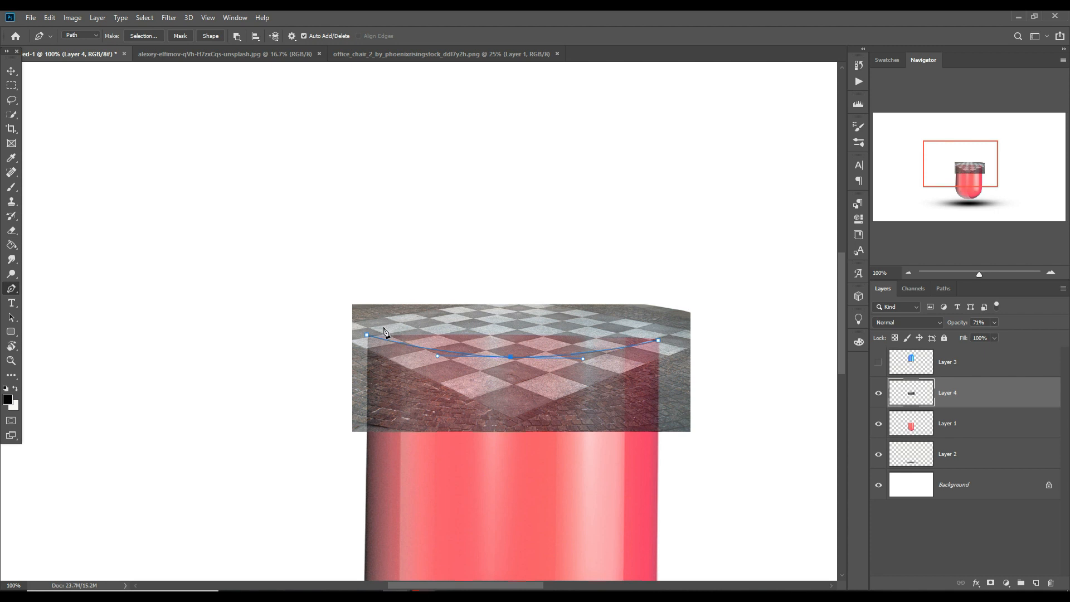
left_click(366, 335)
left_click_drag(514, 336, 514, 320)
Add anchor points along the elliptical path and shift them to round out its upper and lower curves
left_click(600, 330)
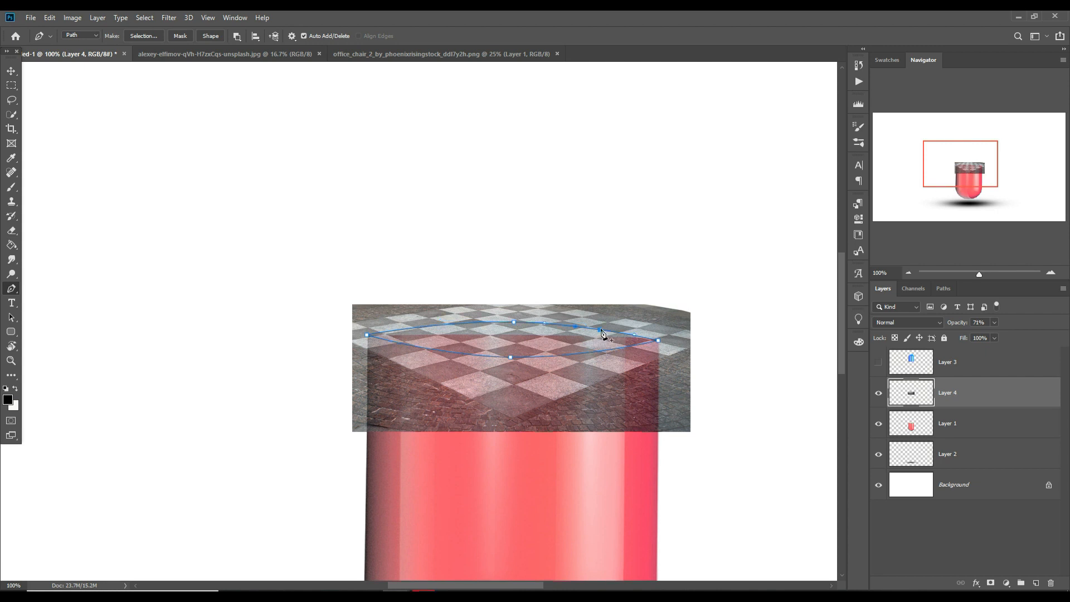
left_click_drag(601, 331, 606, 327)
left_click(388, 329)
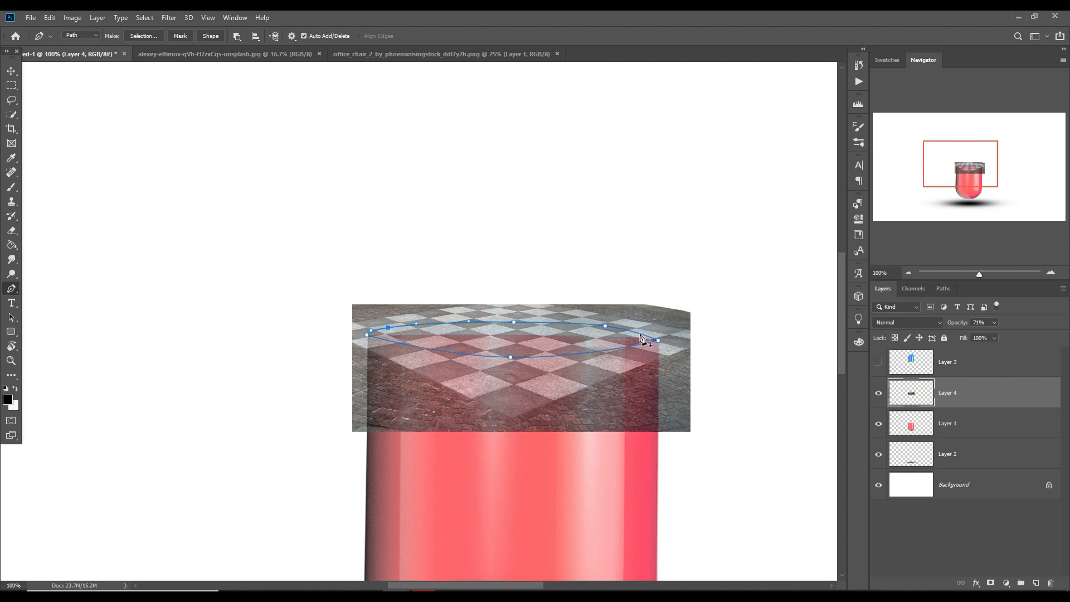
left_click_drag(641, 331, 644, 331)
left_click(607, 351)
left_click_drag(612, 351, 613, 353)
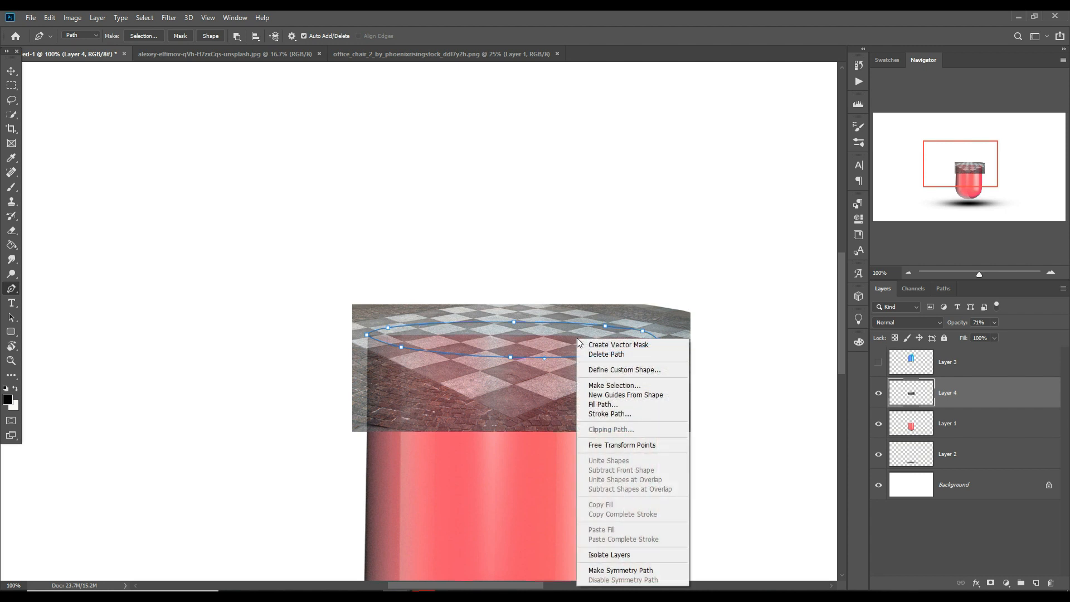
Make a selection from the elliptical path on the chessboard layer
left_click(610, 386)
key("Return")
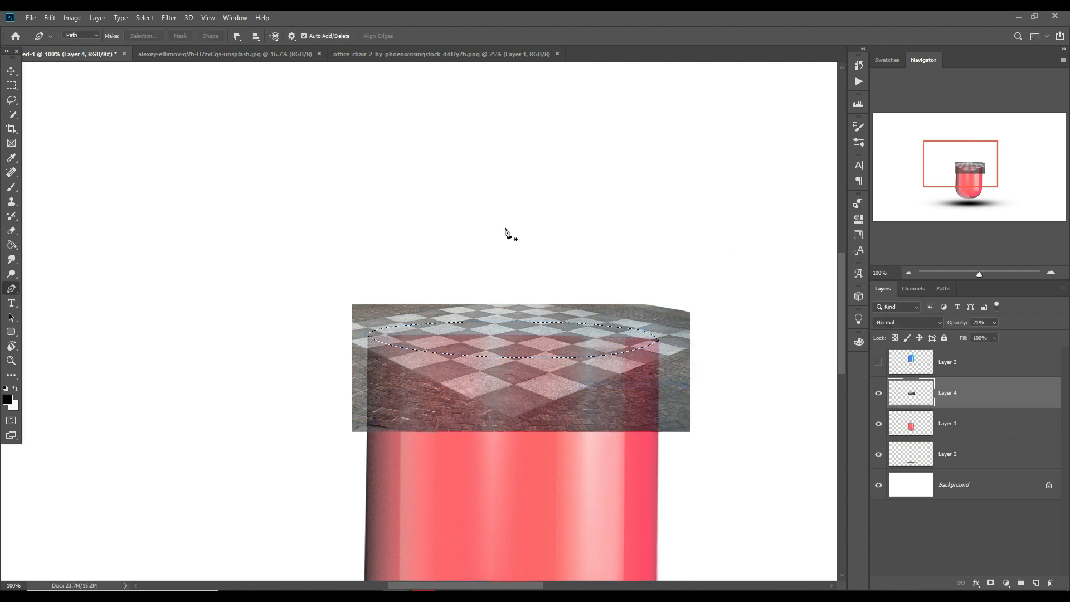
left_click(49, 18)
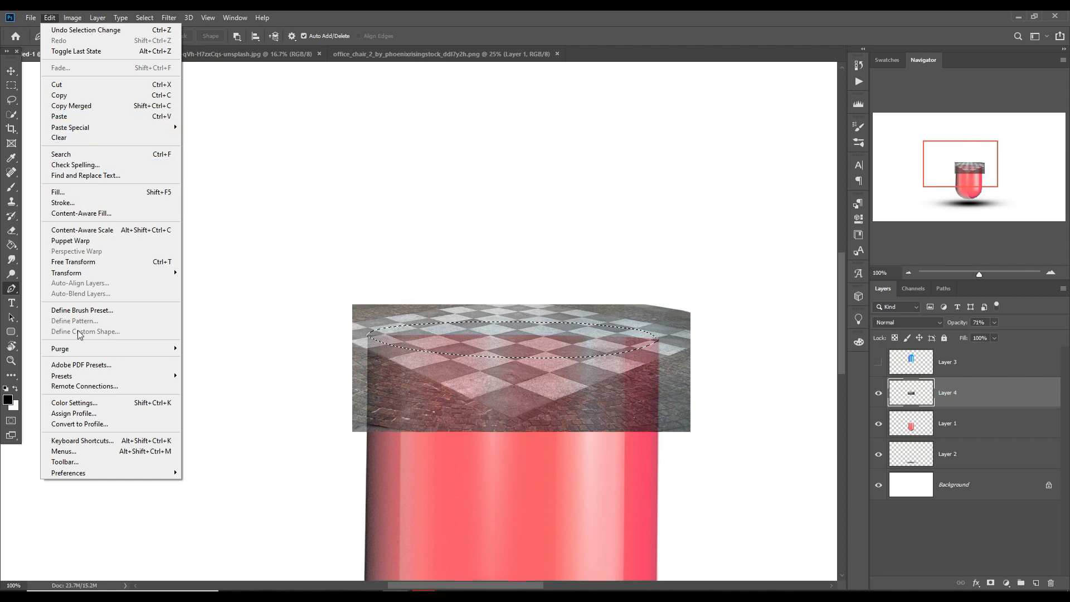
left_click(144, 17)
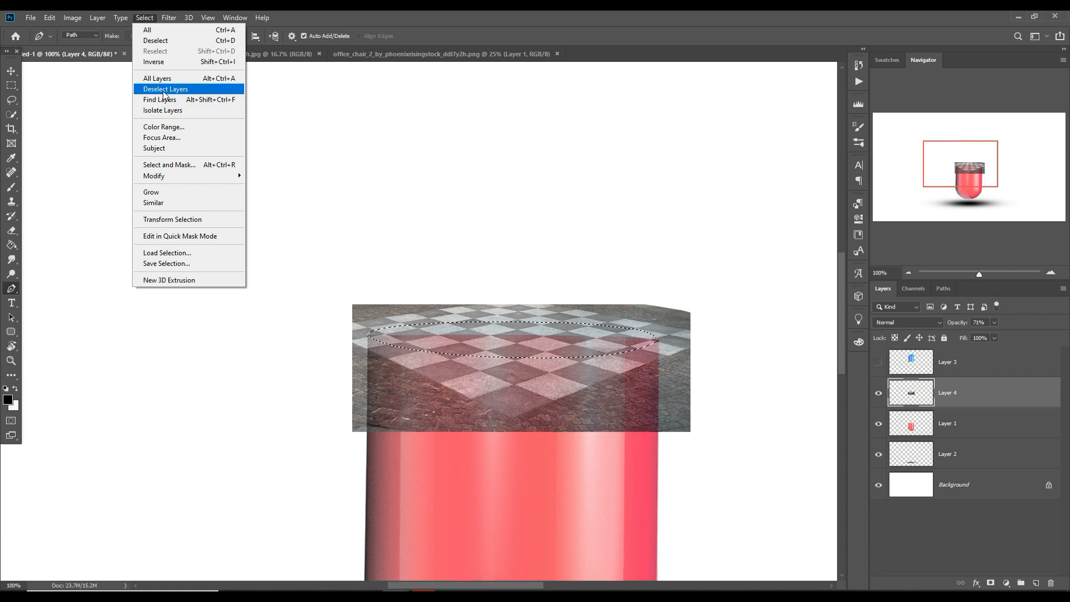
left_click(162, 62)
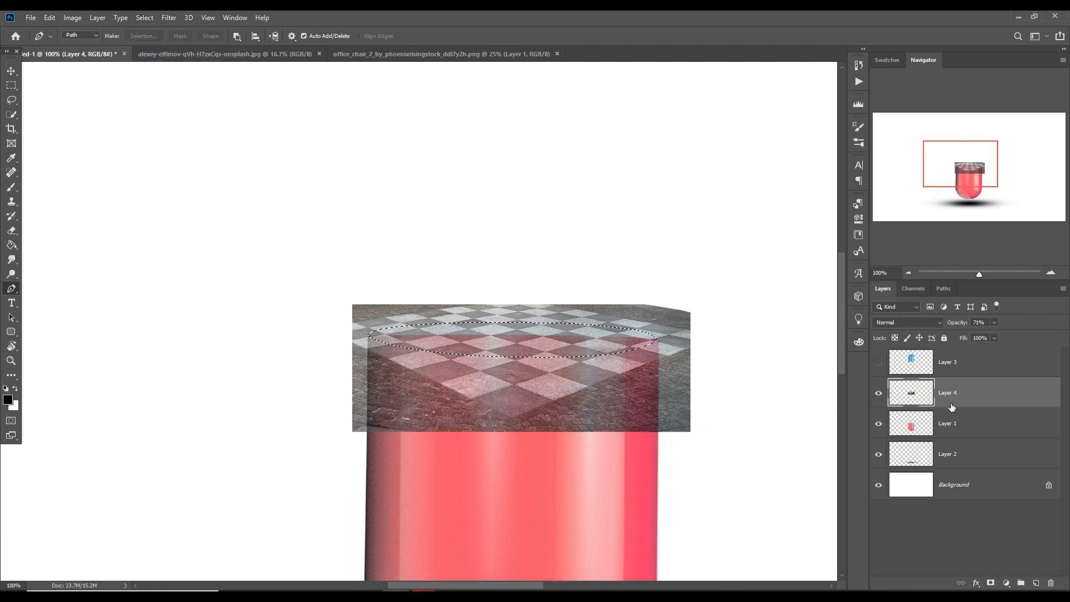
Put the chessboard ellipse on its own new layer, with the full floor layer hidden and the blue half shown
key("ctrl+shift+alt+n")
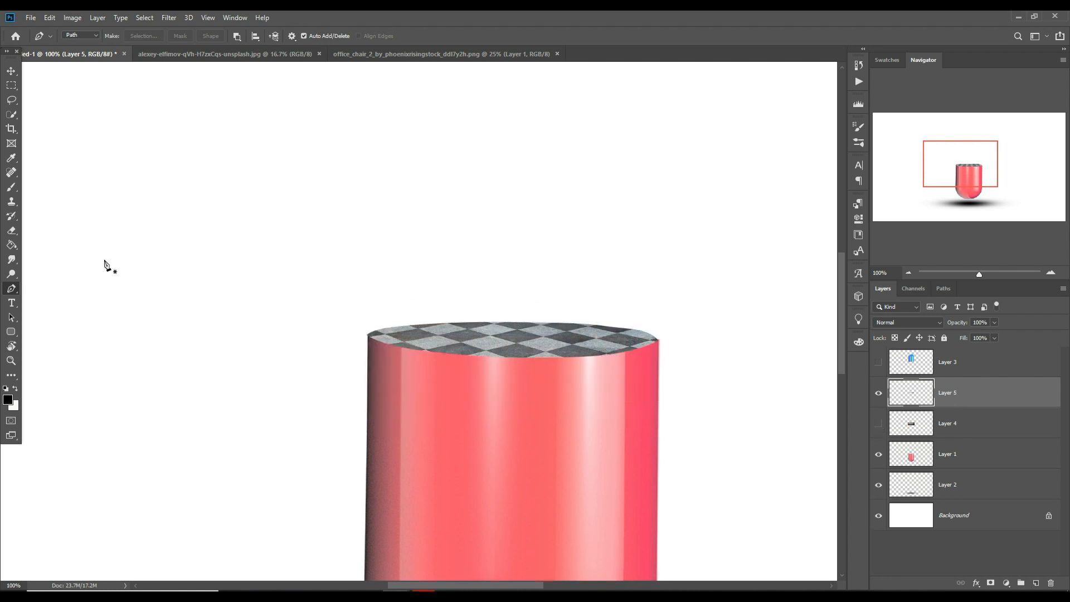
left_click(10, 72)
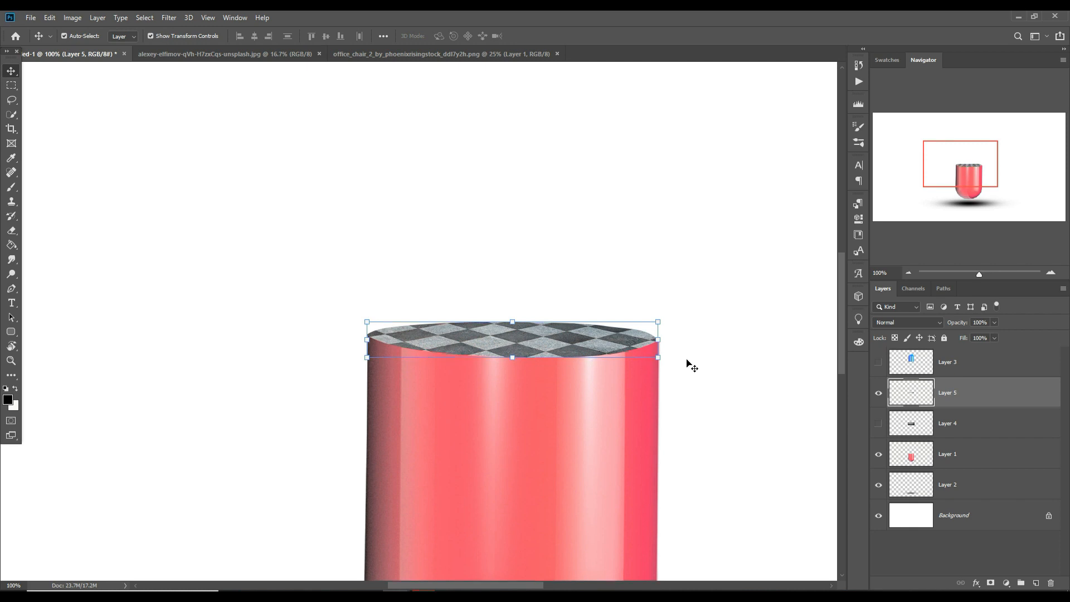
left_click(879, 362)
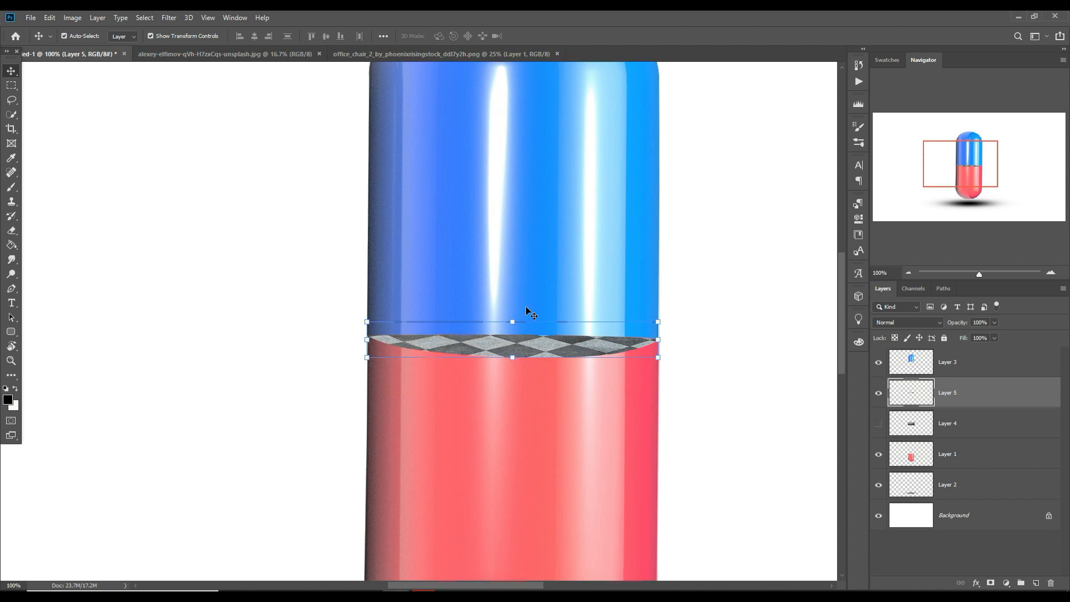
key("ctrl+minus")
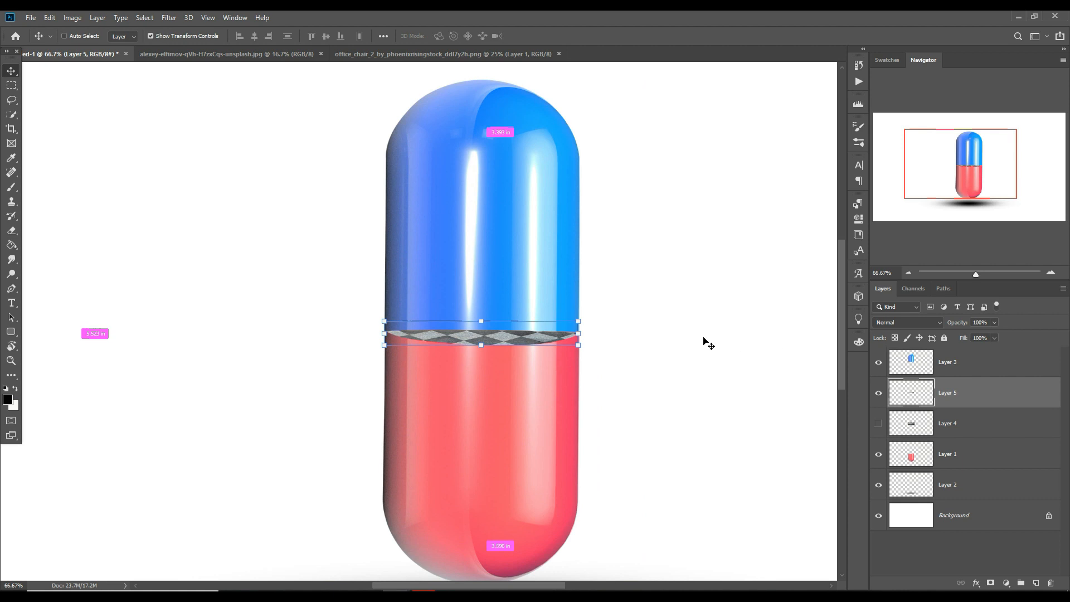
left_click(51, 21)
mouse_move(75, 272)
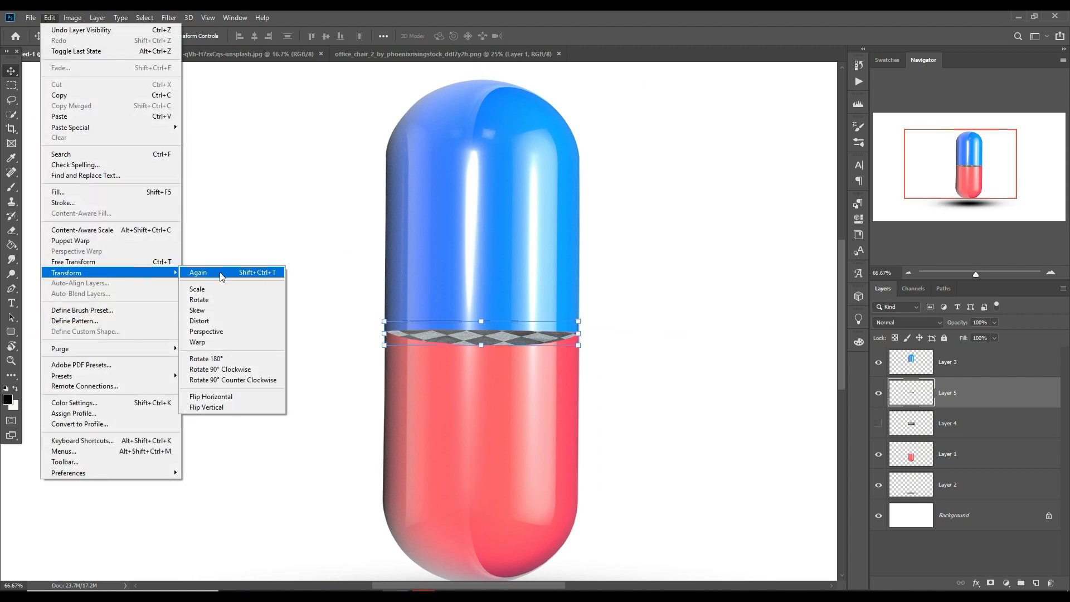
left_click(212, 342)
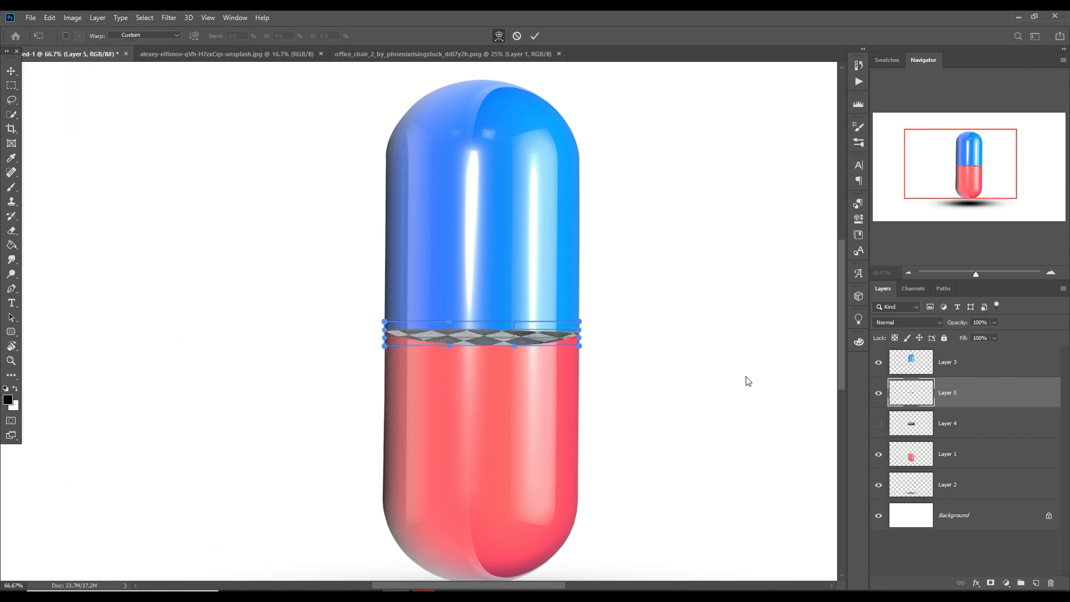
left_click(51, 18)
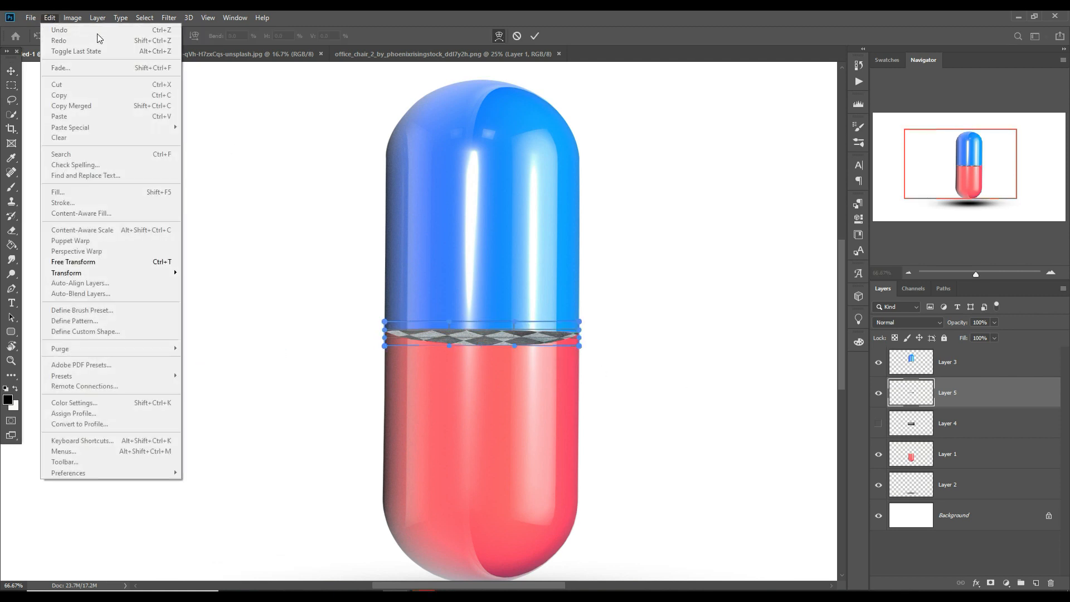
Warp the blue half so its lower edge bows down over the chessboard ellipse, refining the curve toward the left corner
mouse_move(151, 21)
left_click(918, 363)
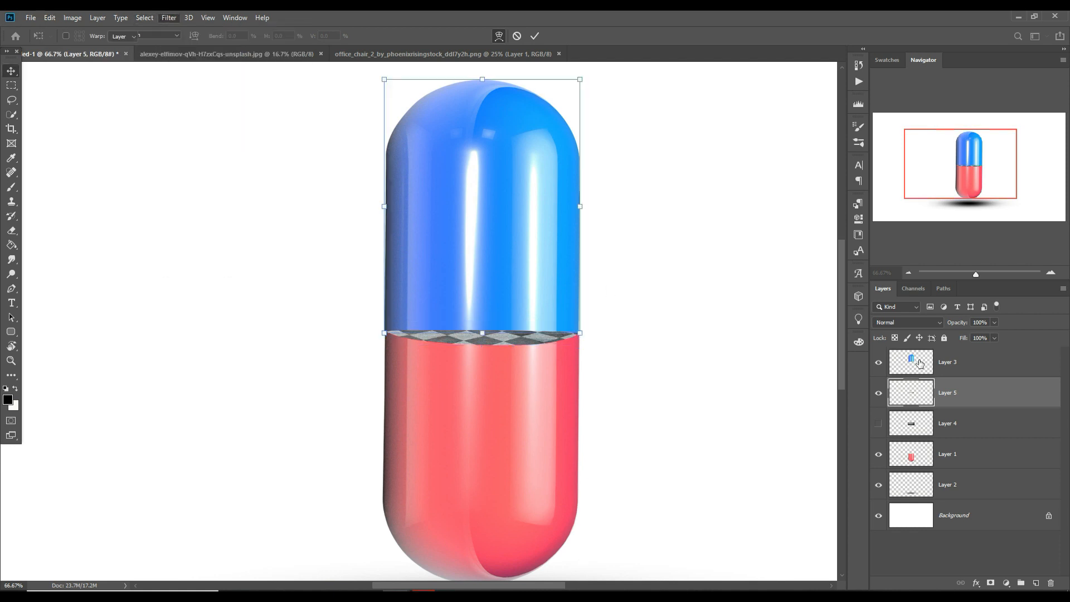
left_click(49, 18)
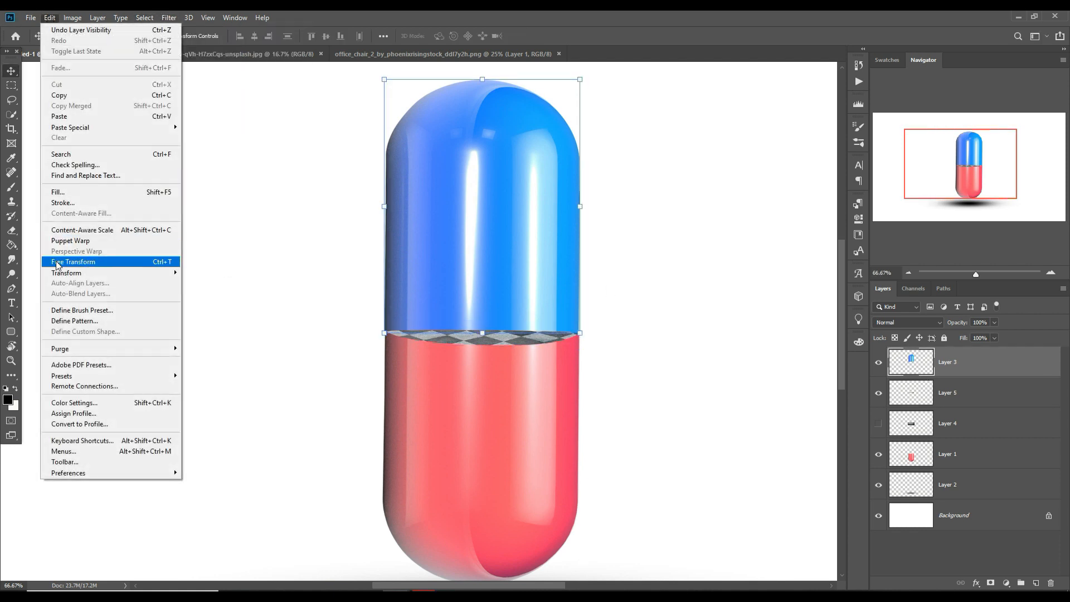
mouse_move(100, 272)
left_click(197, 342)
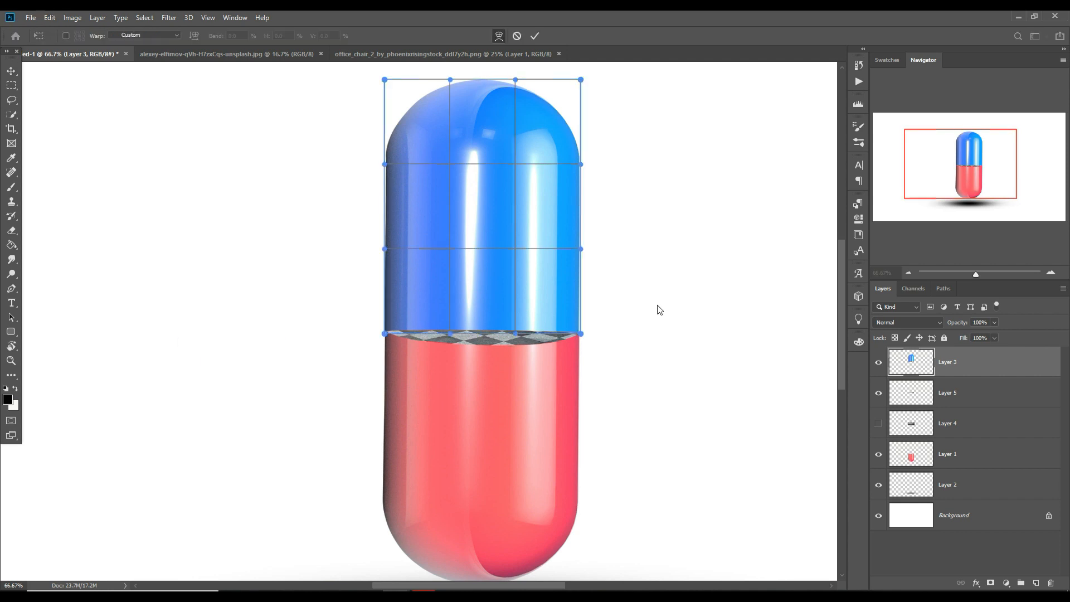
key("ctrl+plus")
key("ctrl+plus")
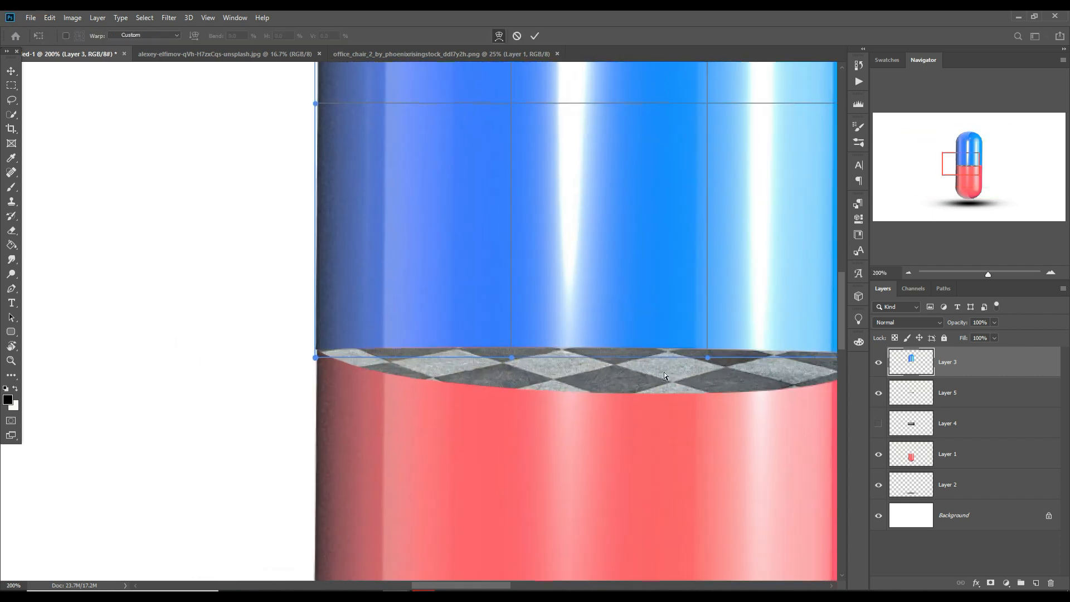
left_click_drag(619, 362, 613, 404)
left_click_drag(369, 371, 371, 373)
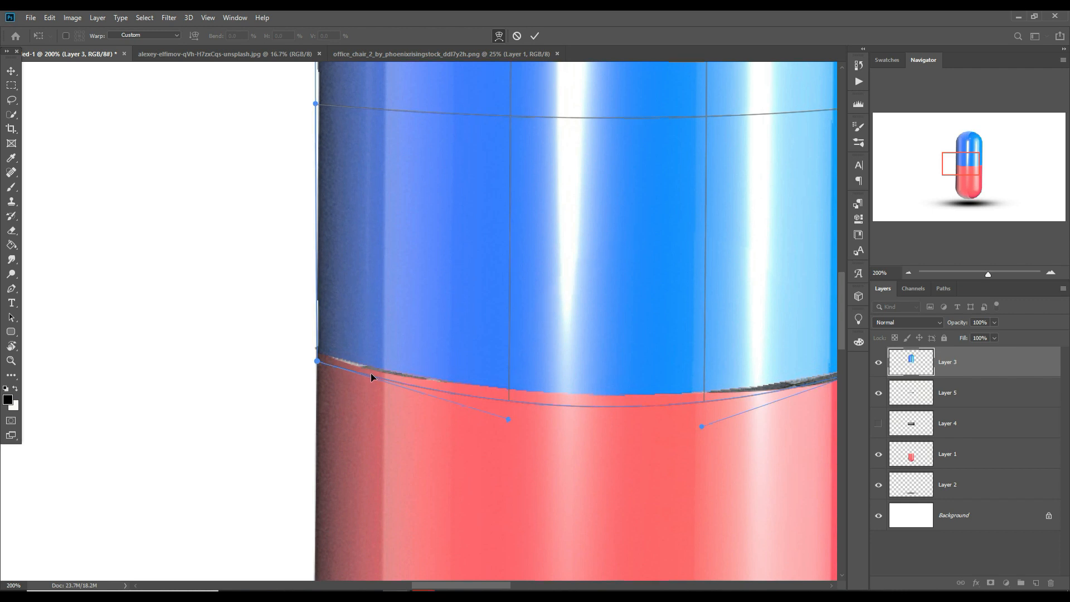
left_click_drag(507, 420, 493, 423)
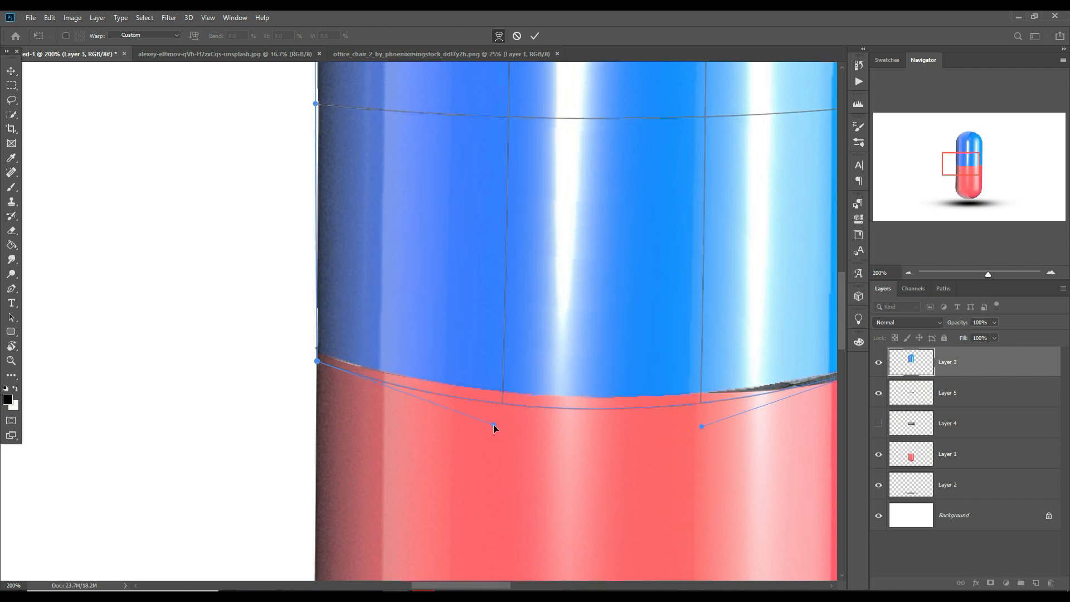
Adjust the warp's lower right corner and edge so the blue half covers the remaining chessboard gap on the right
left_click_drag(772, 451, 439, 393)
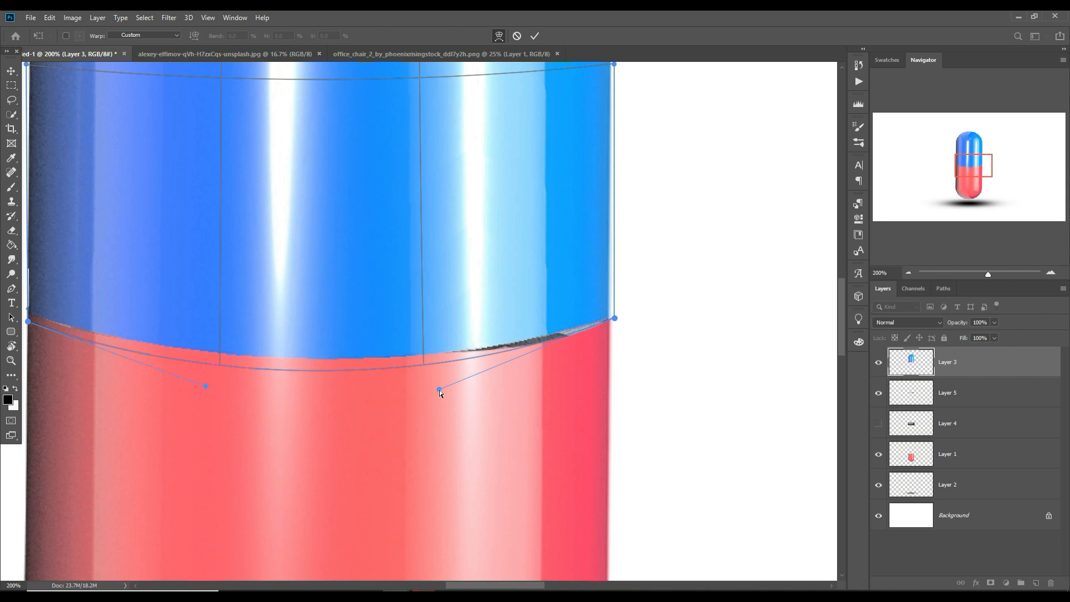
left_click_drag(616, 319, 616, 322)
left_click_drag(548, 330, 550, 333)
left_click_drag(617, 327, 617, 323)
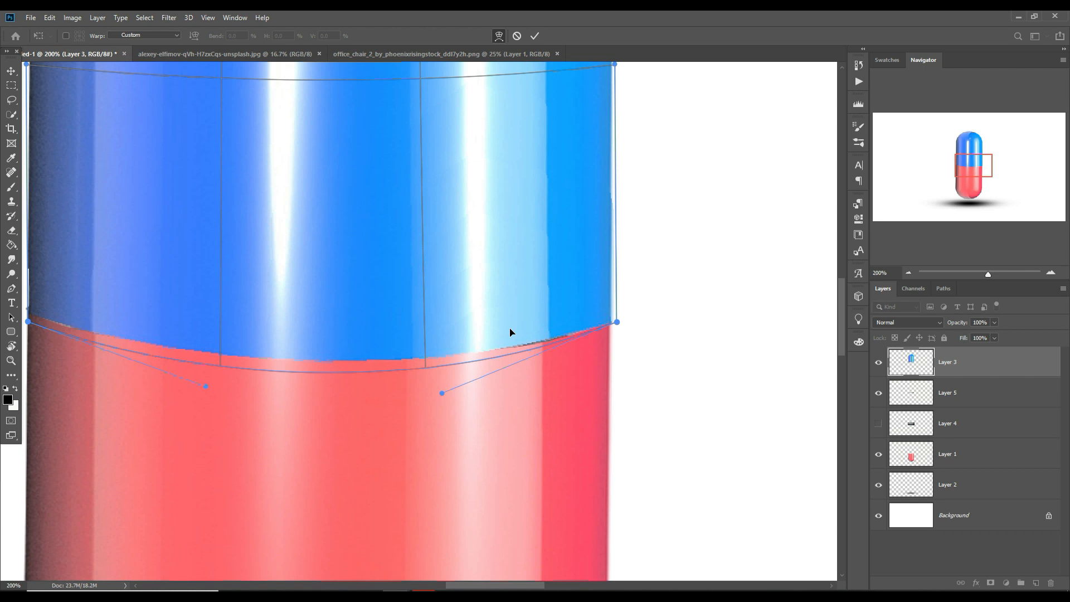
key("ctrl+0")
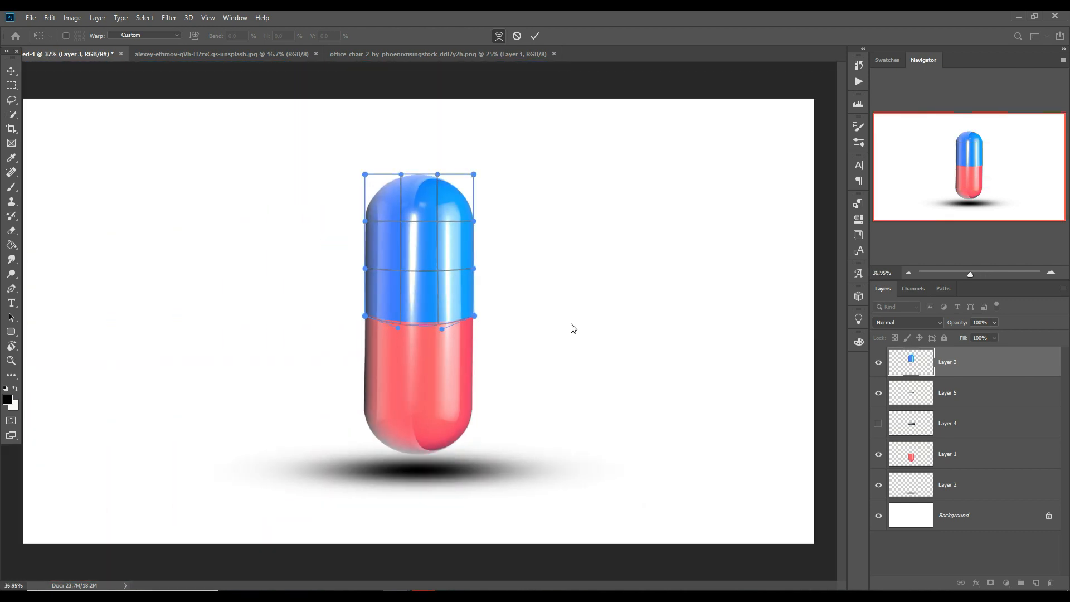
Commit the warp on the blue capsule half and desaturate that half to grey
key("Return")
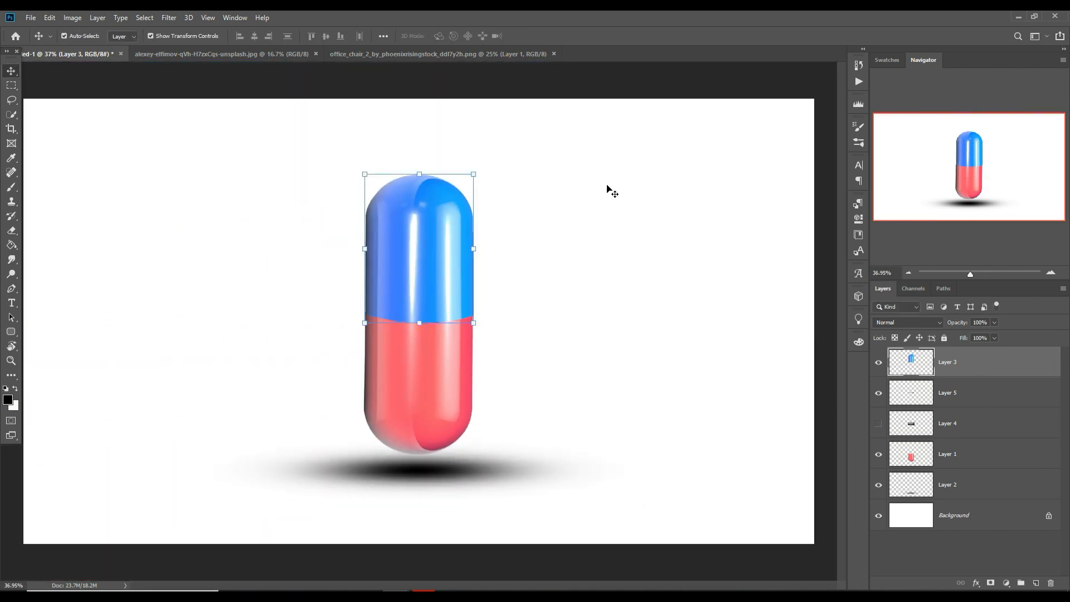
left_click(144, 18)
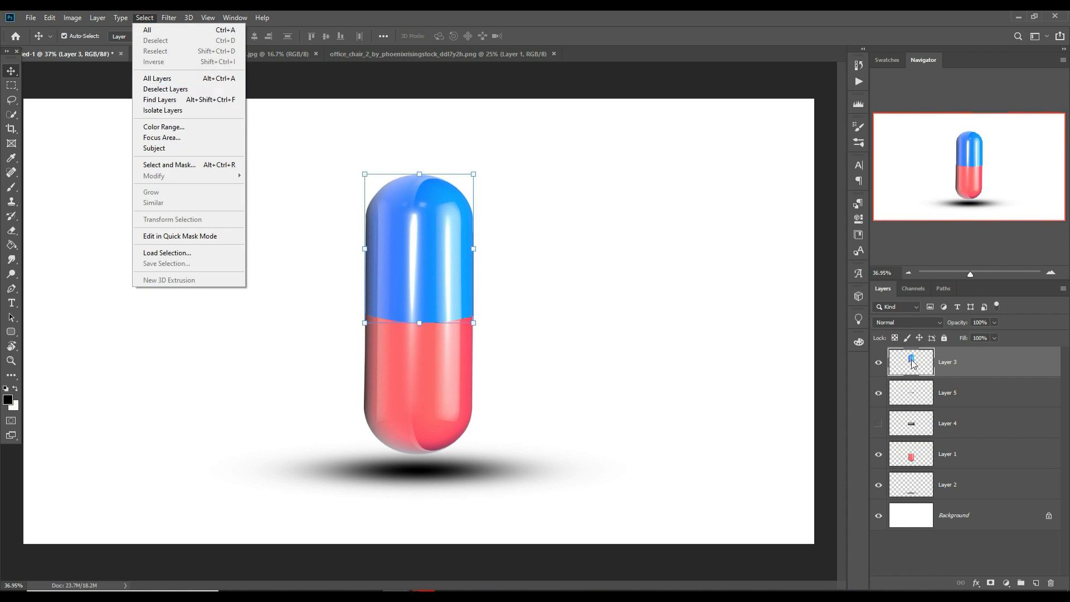
left_click(968, 368)
left_click(177, 19)
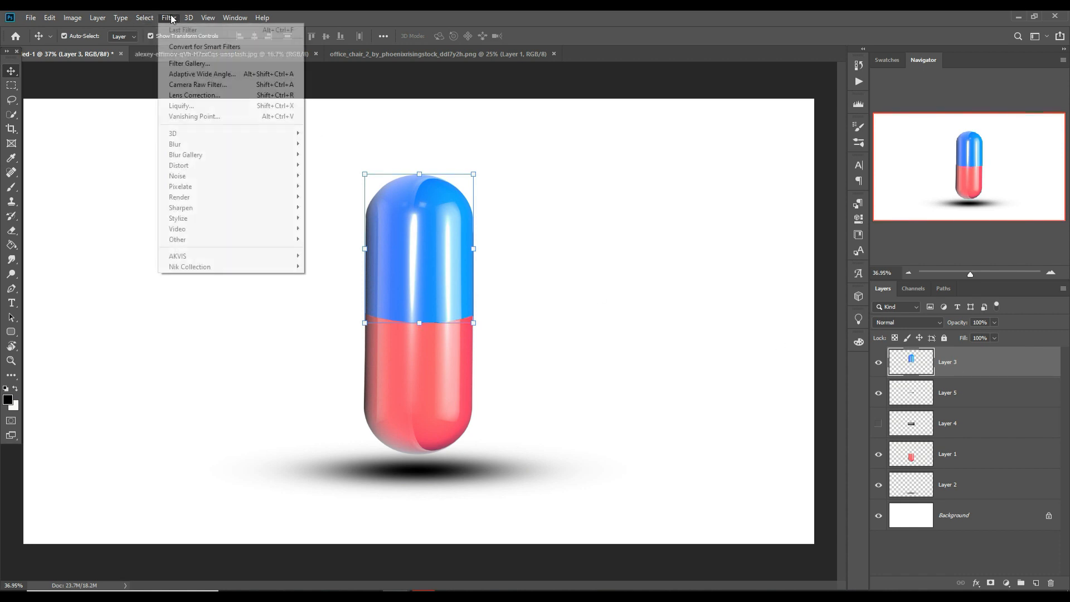
mouse_move(40, 25)
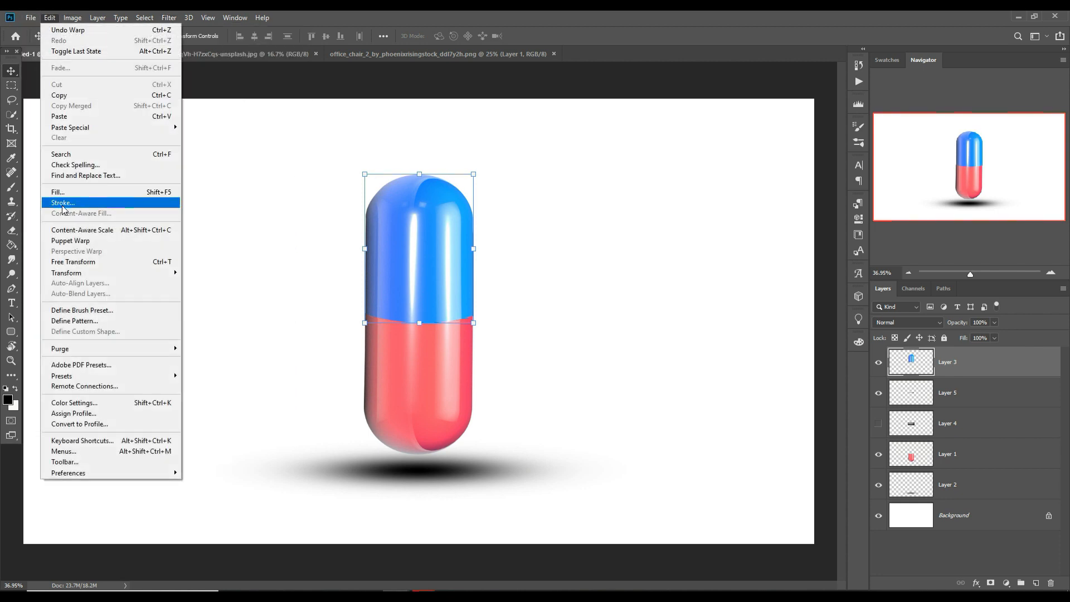
mouse_move(77, 50)
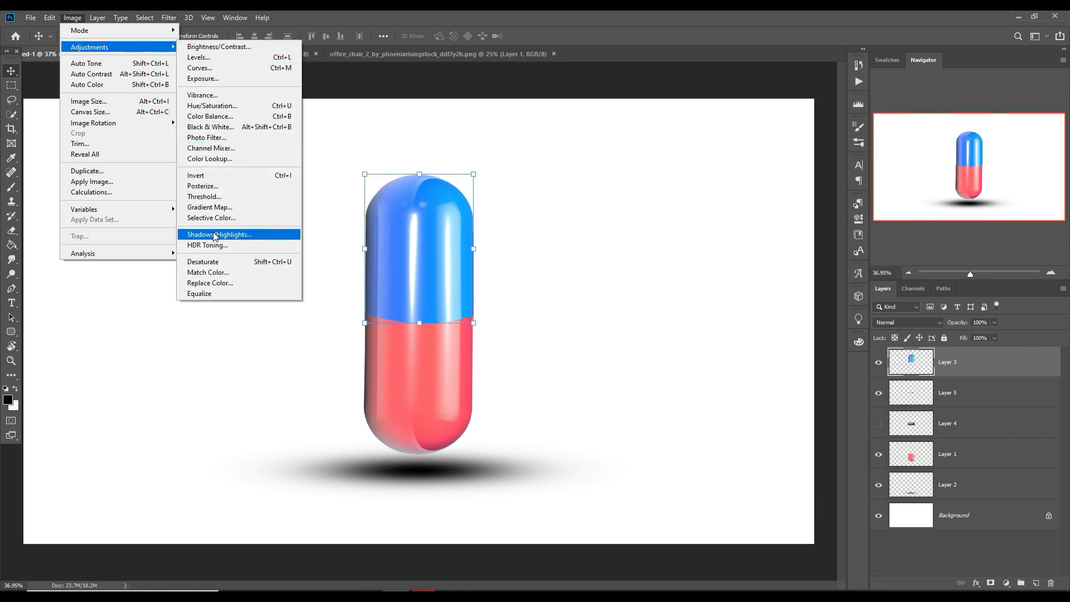
left_click(215, 262)
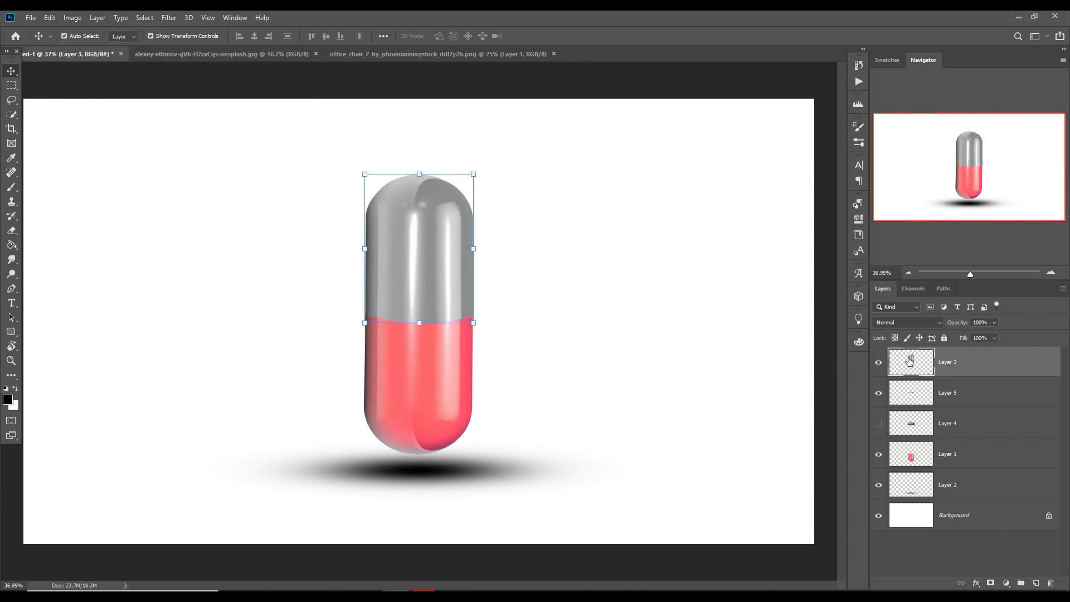
Add a layer mask to the grey upper capsule half, without keeping any extra blank layer
left_click(1036, 583)
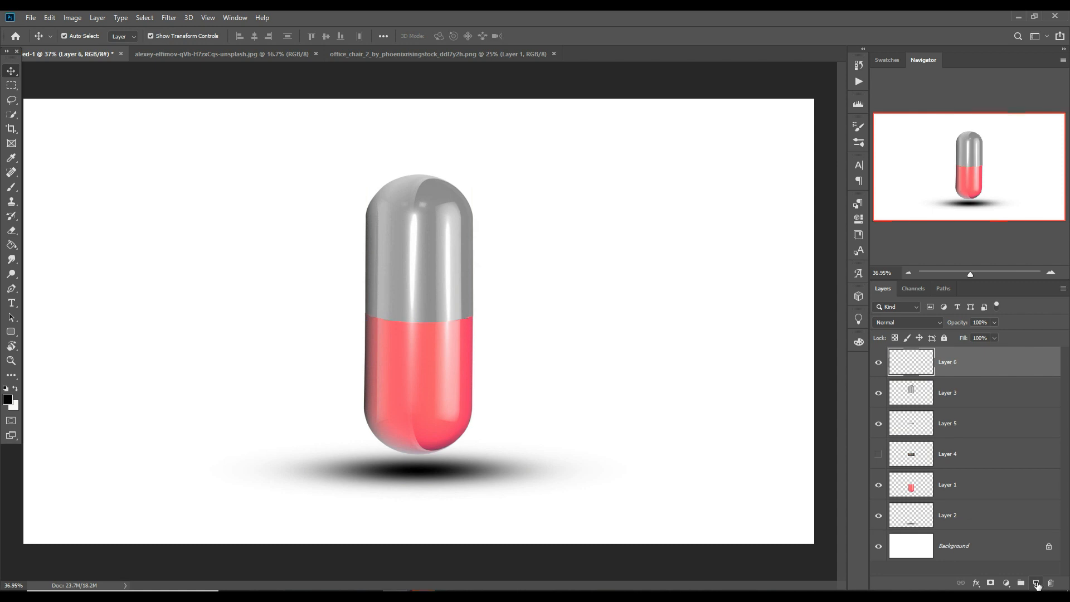
key("Delete")
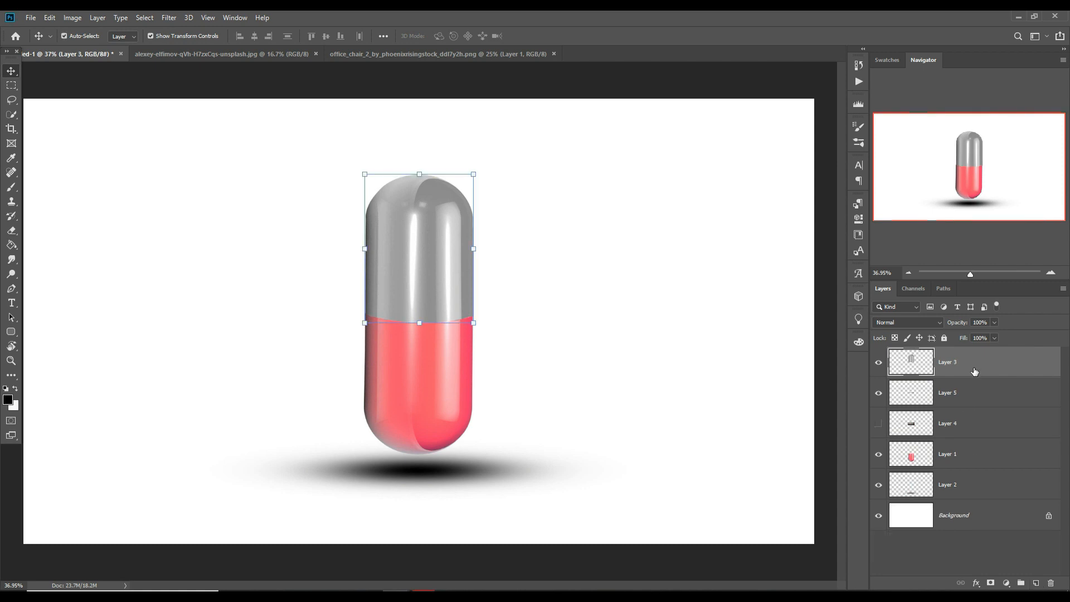
left_click(991, 583)
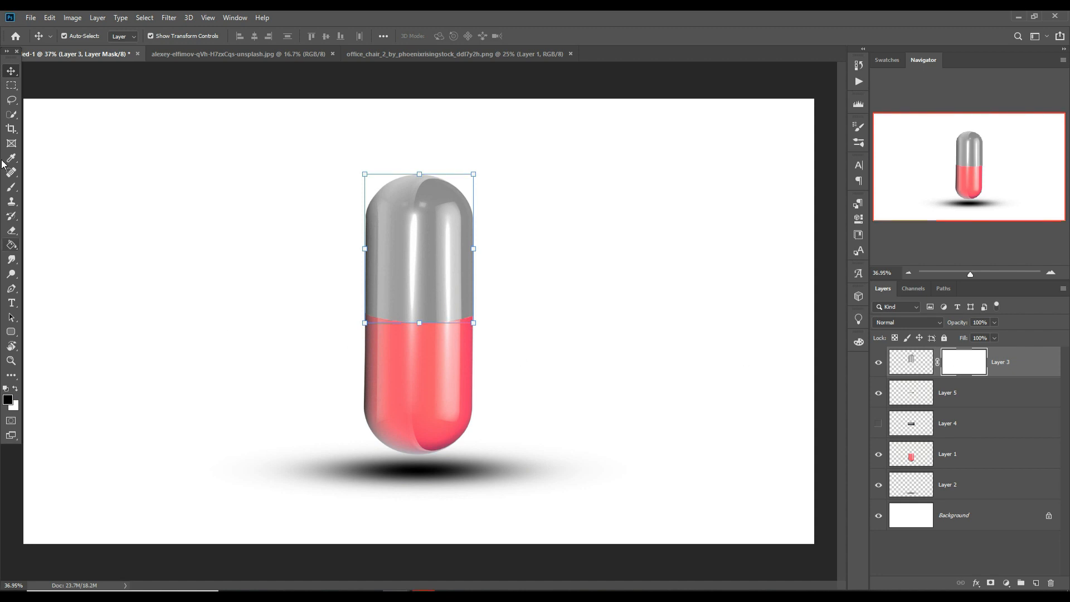
Paint the mask with a soft black brush at 8% opacity, making the upper half look like clear glass over the chessboard floor
left_click(11, 187)
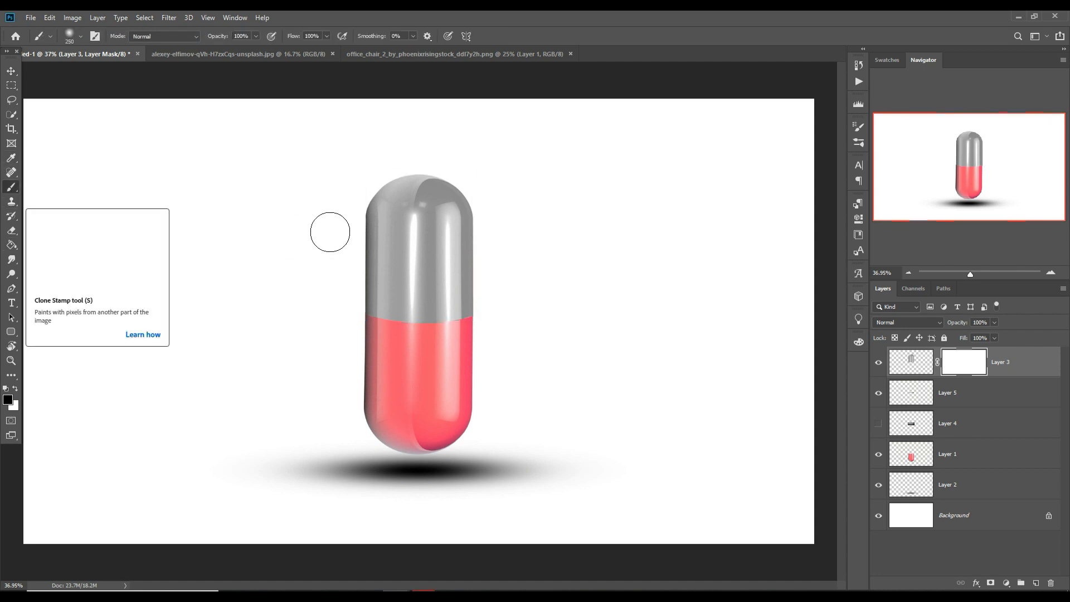
left_click_drag(256, 37, 254, 49)
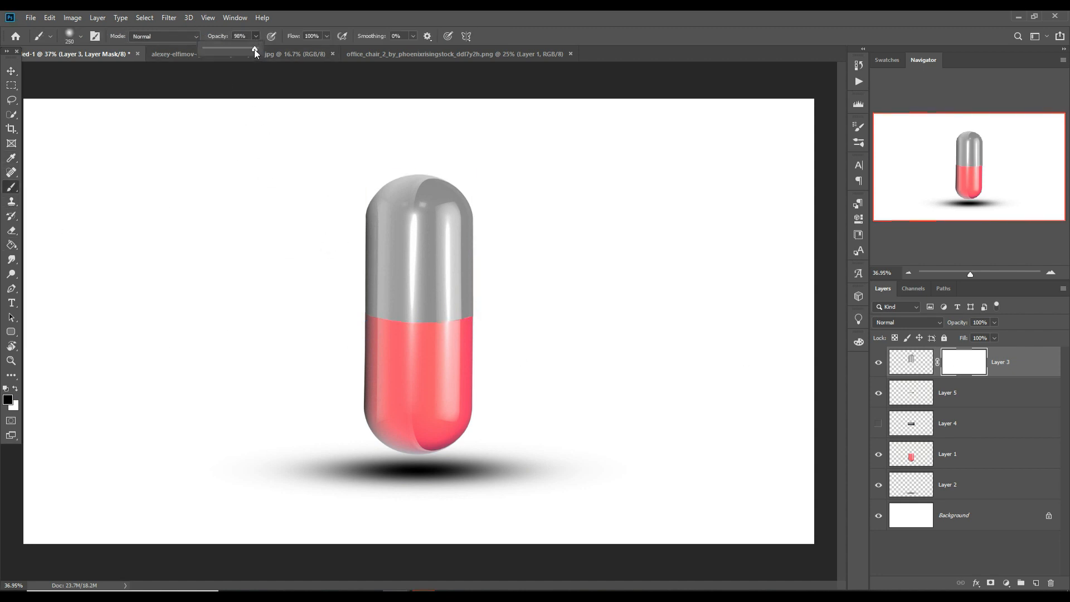
left_click(212, 50)
left_click(420, 325)
mouse_move(410, 332)
left_mouse_down()
mouse_move(473, 337)
mouse_move(410, 325)
mouse_move(404, 342)
mouse_move(467, 334)
mouse_move(423, 300)
mouse_move(417, 322)
mouse_move(411, 266)
mouse_move(407, 296)
mouse_move(416, 229)
mouse_move(419, 284)
mouse_move(427, 215)
mouse_move(412, 230)
mouse_move(405, 282)
mouse_move(411, 300)
mouse_move(415, 267)
mouse_move(416, 306)
mouse_move(432, 201)
mouse_move(443, 305)
mouse_move(446, 223)
mouse_move(456, 221)
mouse_move(447, 217)
mouse_move(466, 236)
mouse_move(446, 222)
mouse_move(473, 311)
mouse_move(461, 210)
mouse_move(448, 205)
mouse_move(437, 222)
mouse_move(449, 220)
mouse_move(463, 250)
mouse_move(462, 316)
mouse_move(444, 266)
mouse_move(453, 322)
left_mouse_up()
key("bracketleft")
key("bracketleft")
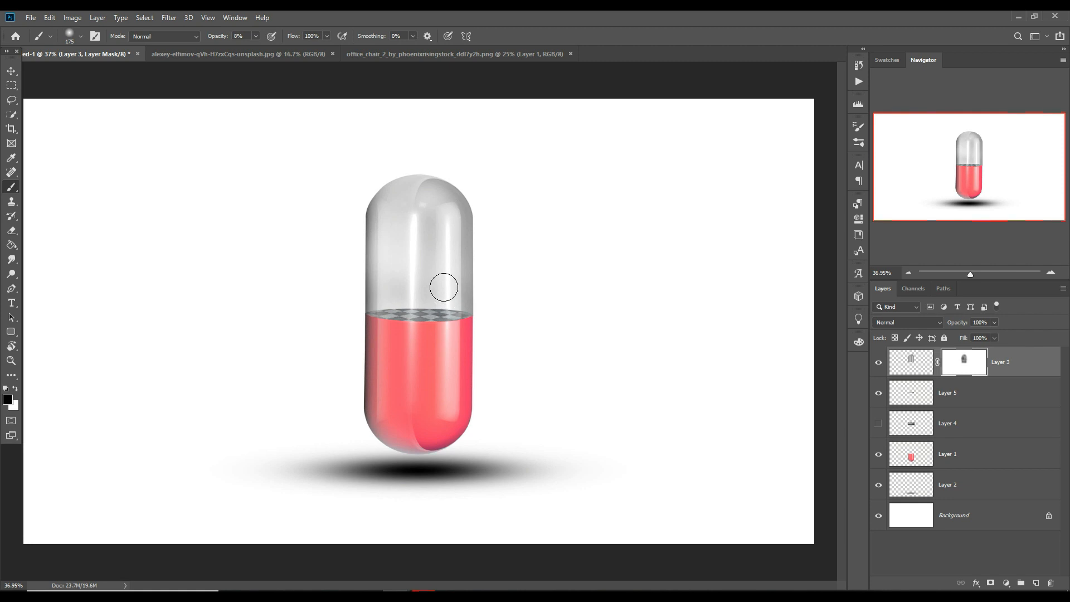
mouse_move(418, 281)
left_mouse_down()
mouse_move(416, 323)
mouse_move(409, 307)
left_mouse_up()
mouse_move(397, 266)
left_mouse_down()
mouse_move(404, 225)
mouse_move(403, 275)
left_mouse_up()
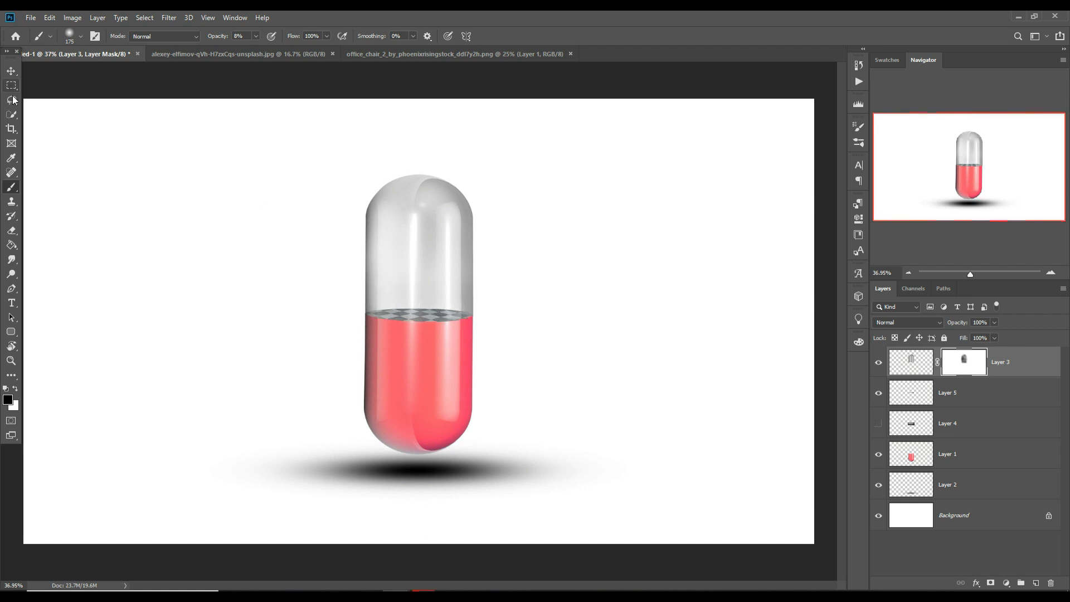
Switch to the office chair image and erase the Phoenix Rising logo beside the chair
left_click(11, 71)
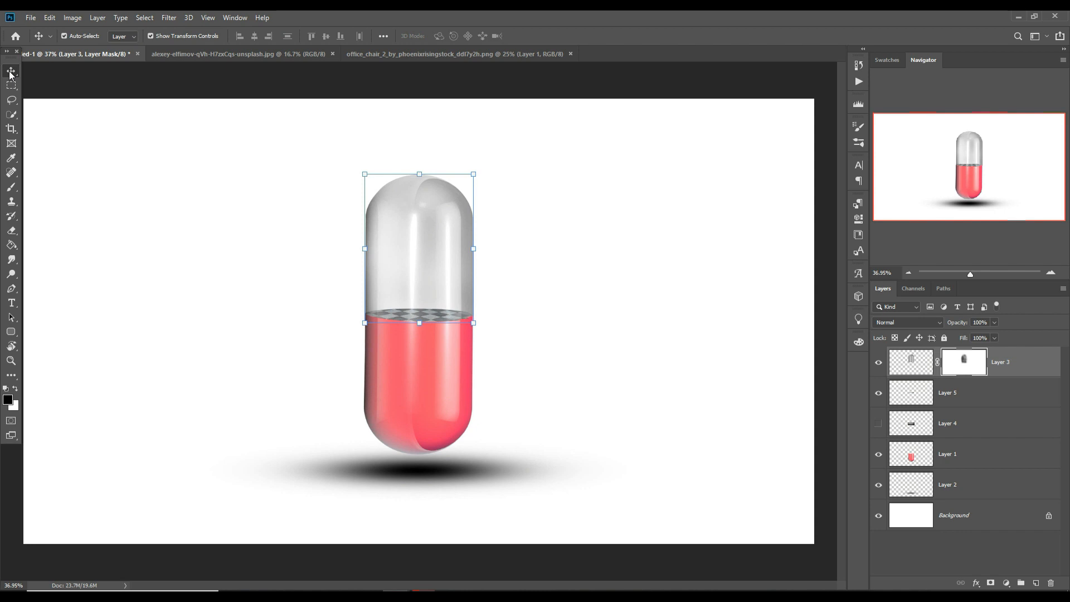
left_click(409, 54)
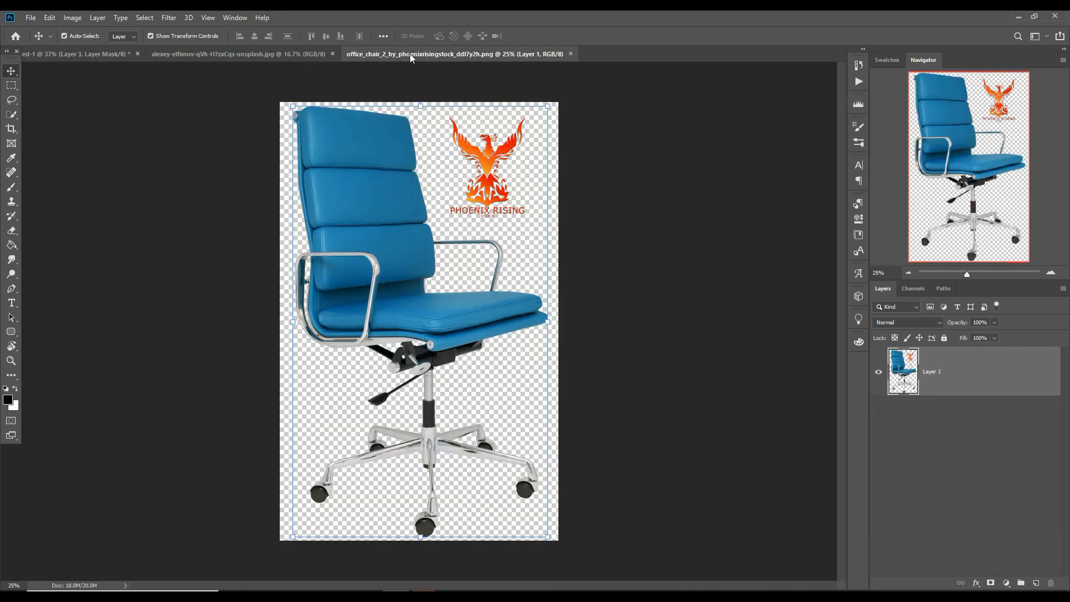
left_click(12, 231)
mouse_move(469, 135)
left_mouse_down()
mouse_move(476, 162)
mouse_move(492, 164)
mouse_move(504, 145)
mouse_move(539, 135)
mouse_move(486, 184)
mouse_move(526, 195)
mouse_move(485, 200)
mouse_move(510, 205)
mouse_move(477, 208)
mouse_move(470, 221)
mouse_move(542, 239)
left_mouse_up()
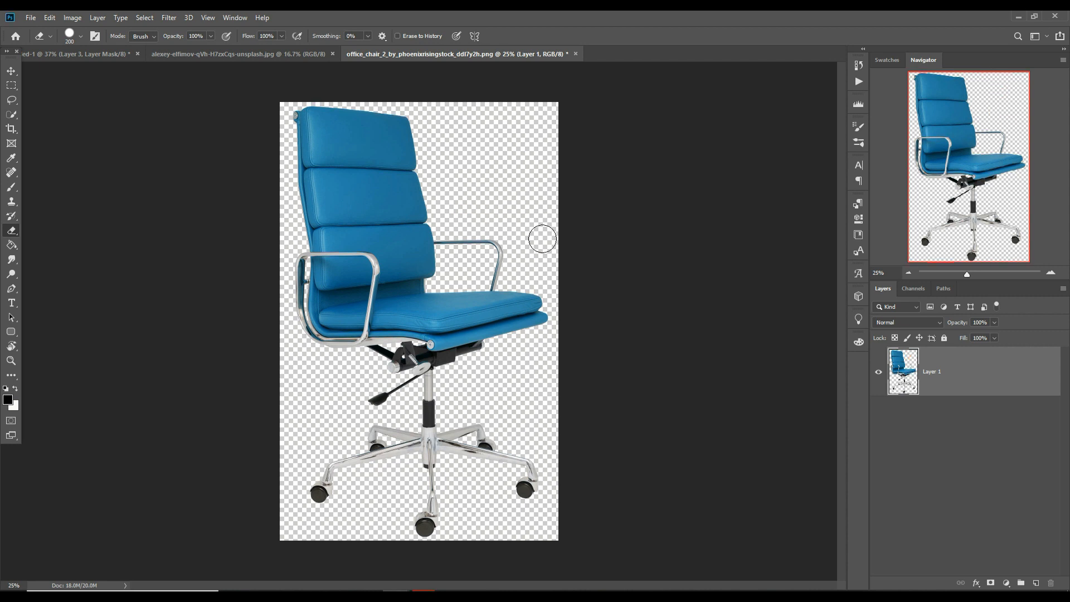
Copy the office chair into the capsule document using a floating chair window, and minimize that window when done
key("v")
left_click_drag(471, 59, 468, 84)
left_click(67, 54)
left_click(434, 191)
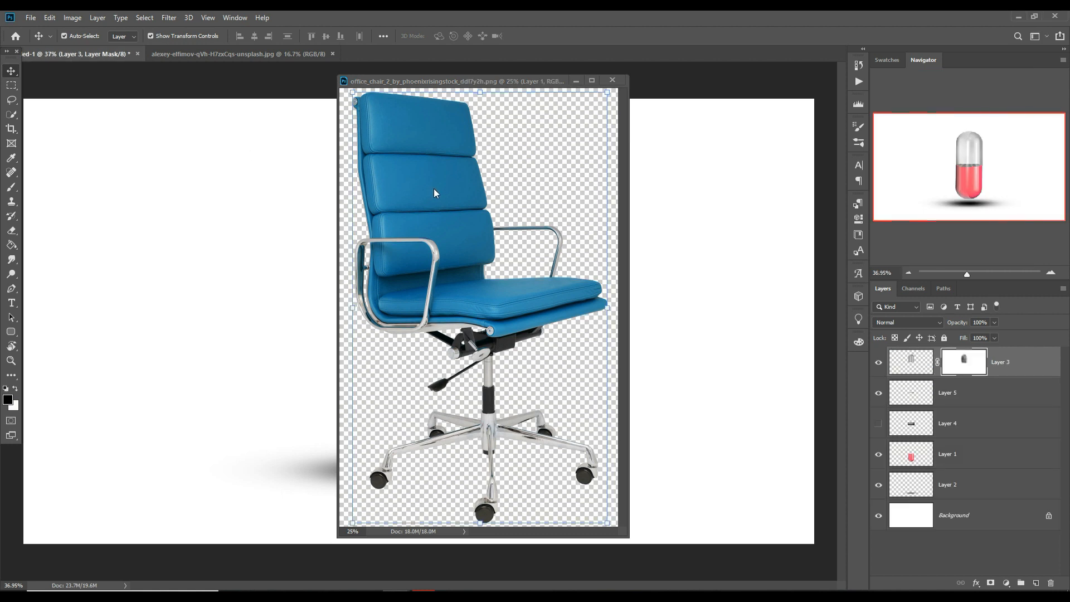
left_click_drag(466, 82, 770, 105)
left_click_drag(747, 233, 417, 216)
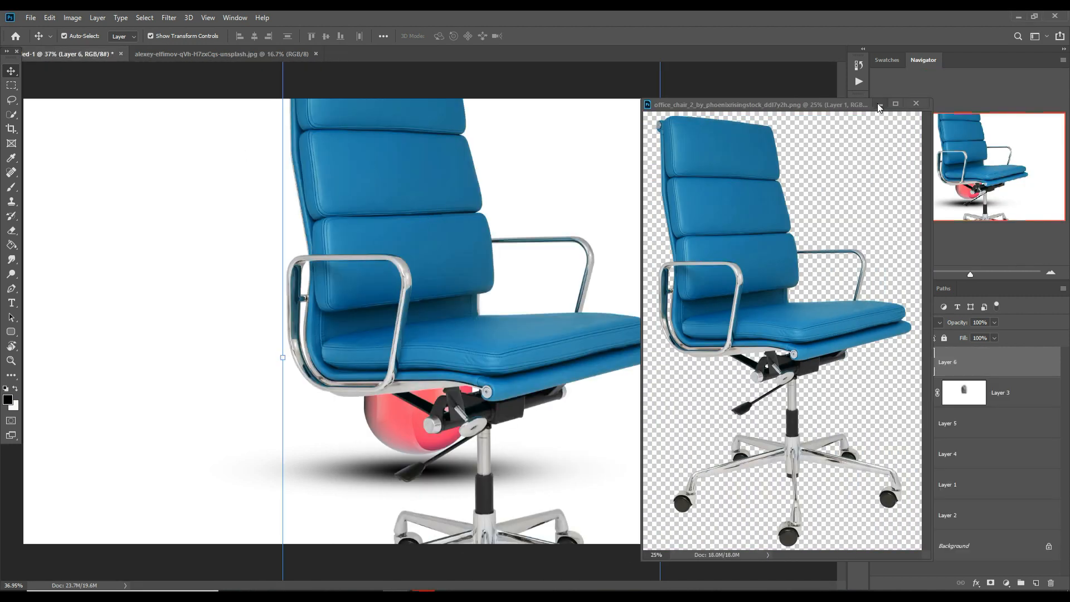
left_click(879, 105)
Scale the chair down onto the left part of the chessboard floor and move its layer beneath the glass half
left_click_drag(671, 361, 417, 289)
left_click_drag(438, 226, 409, 301)
left_click(533, 37)
left_click_drag(993, 363, 988, 400)
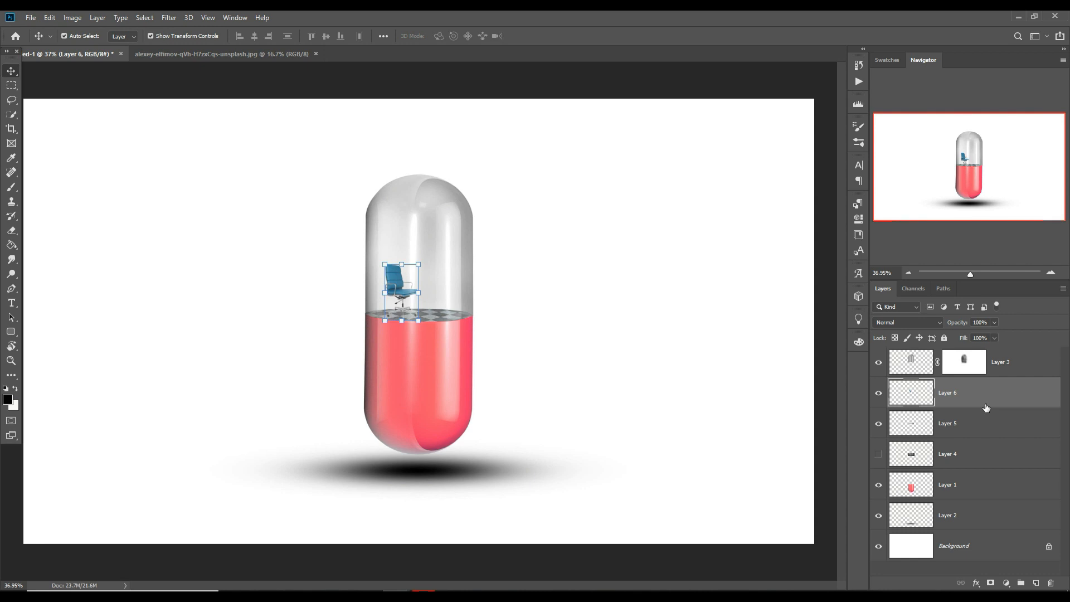
Paint a soft black shadow spot under the chair on a new layer beneath it, using a 70 px brush at 100% opacity
left_click(1037, 583)
left_click_drag(985, 406, 986, 443)
left_click(11, 189)
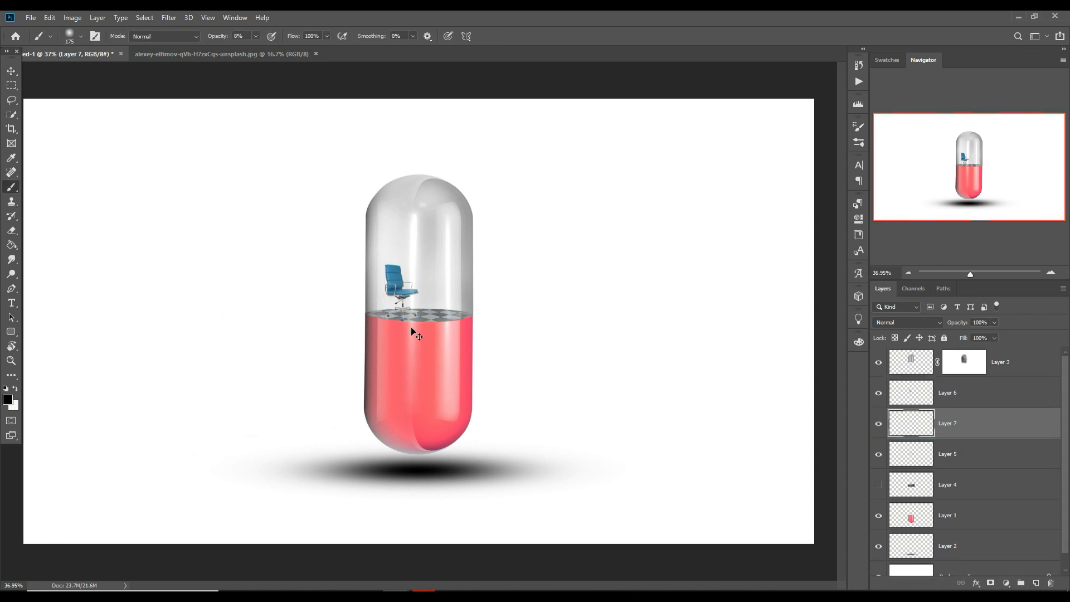
key("ctrl+plus")
key("ctrl+plus")
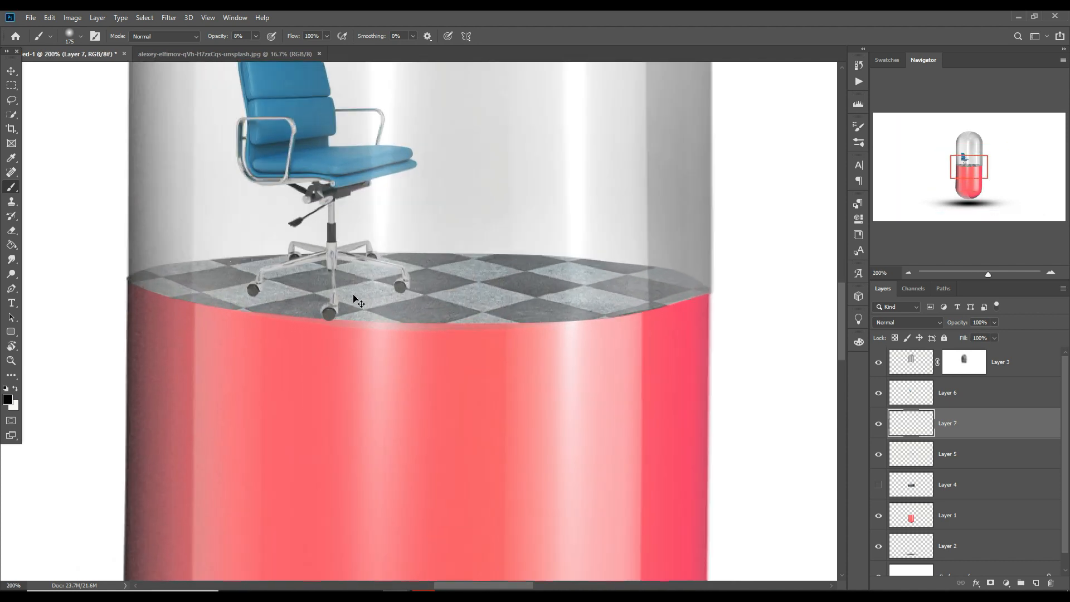
key("[")
left_click(256, 37)
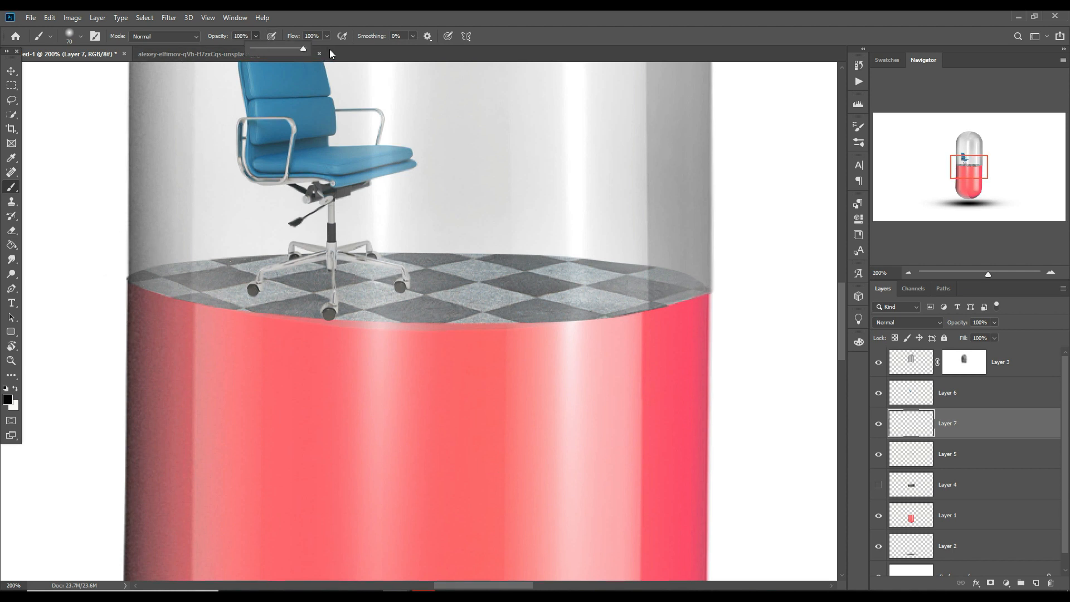
left_click(328, 294)
Stretch the shadow spot to about 351% width and 62% height, and centre it under the chair's base
left_click(11, 73)
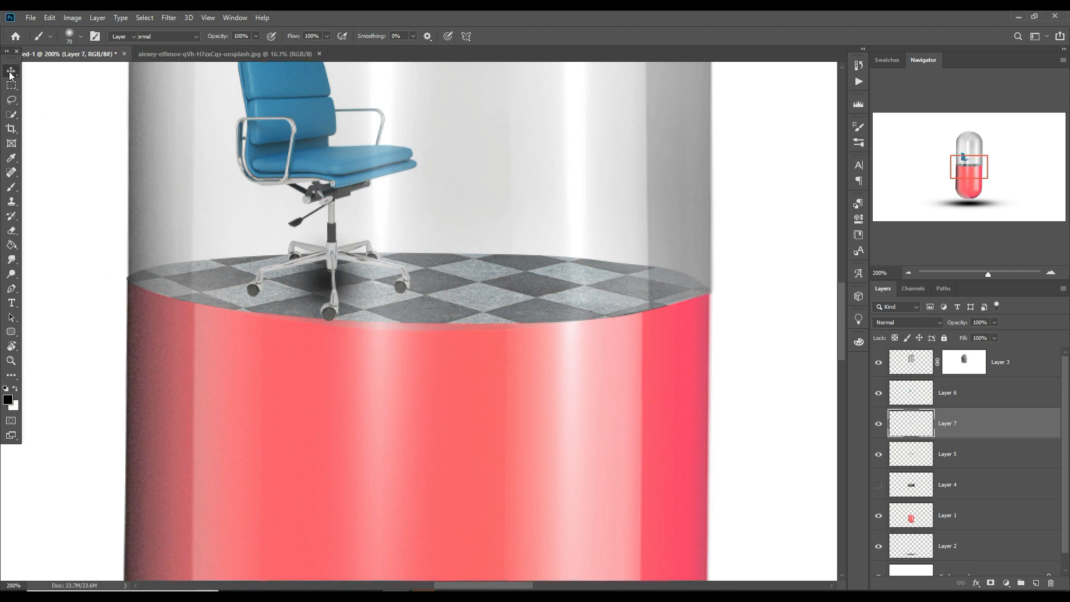
left_click_drag(394, 283, 642, 281)
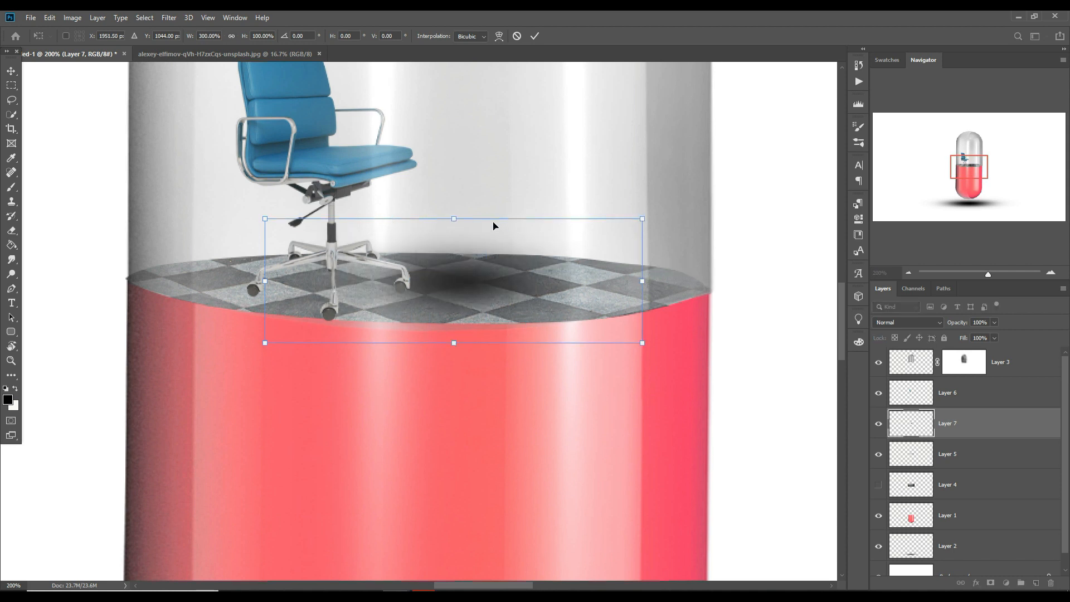
left_click_drag(460, 224, 460, 266)
left_click_drag(466, 310, 339, 290)
left_click_drag(520, 295, 585, 298)
left_click_drag(444, 297, 404, 286)
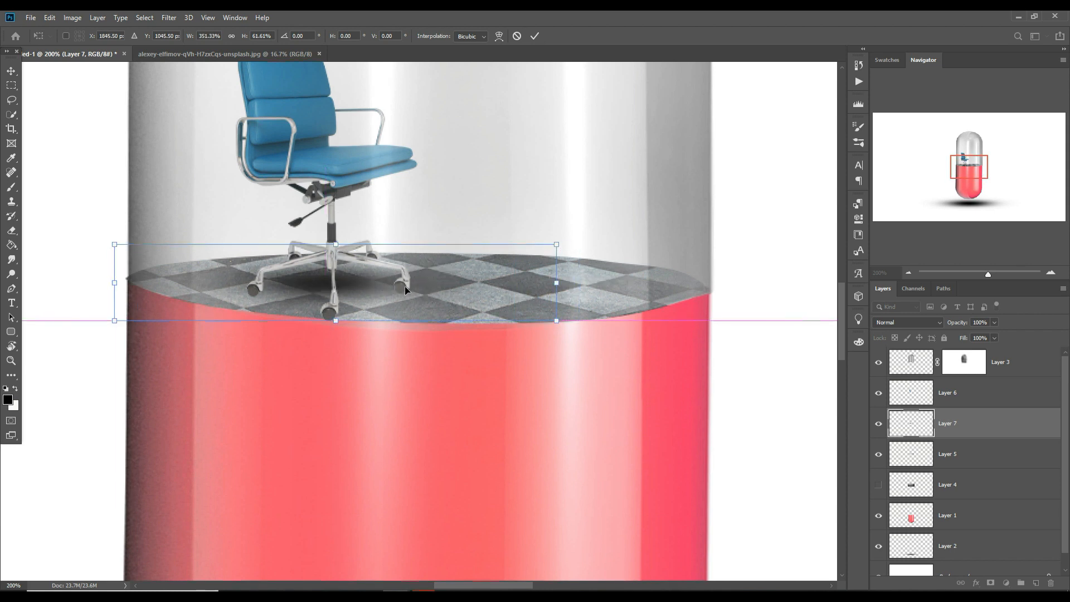
left_click(534, 36)
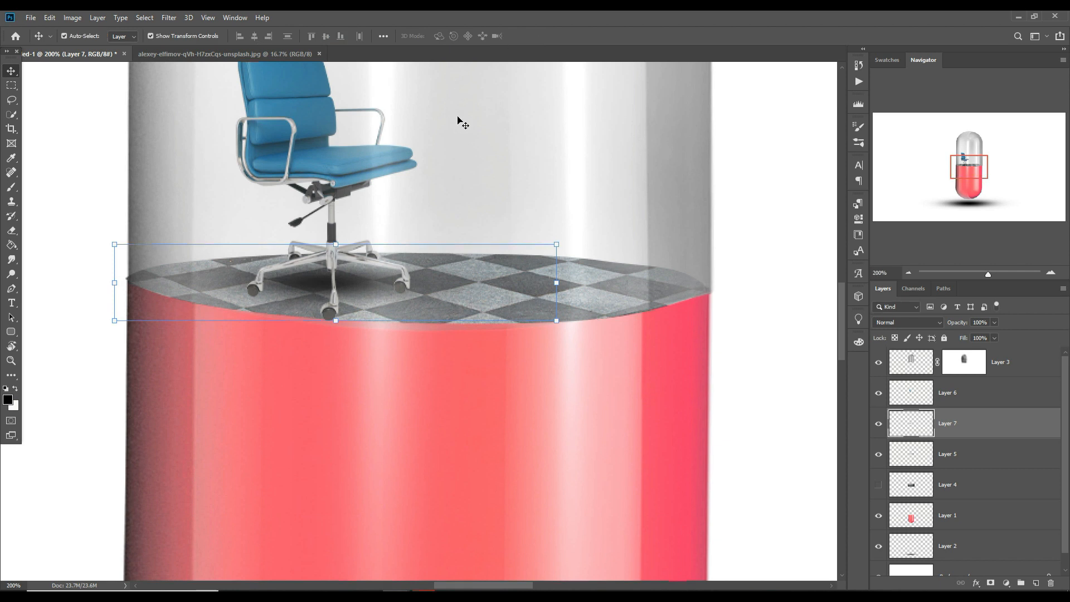
Switch to the photo of the walking woman and trace a Pen path from the coat hem down the front trouser leg's inner edge
left_click(182, 54)
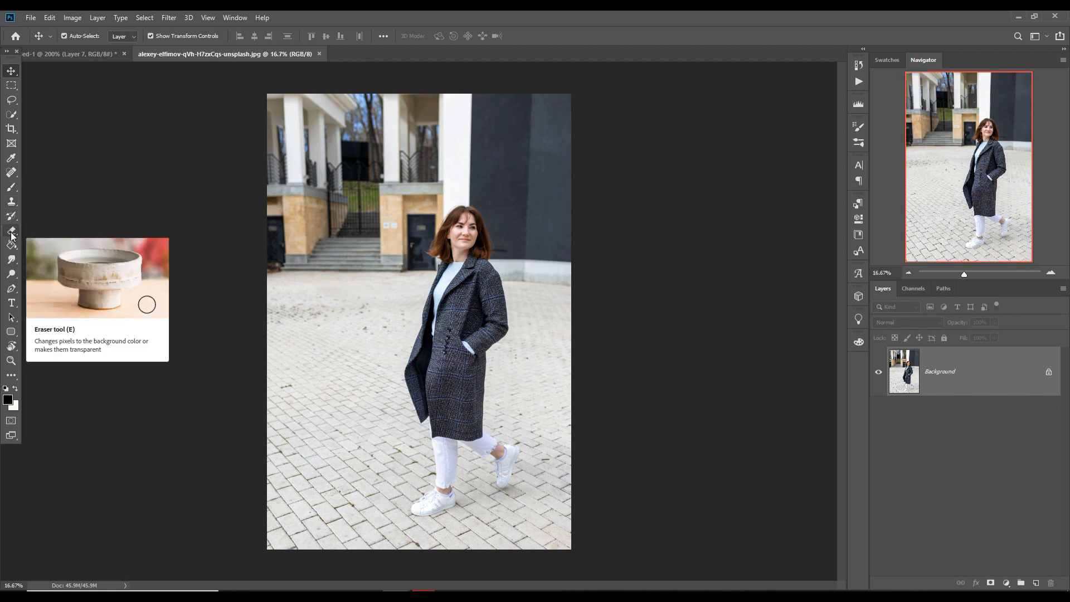
left_click(11, 288)
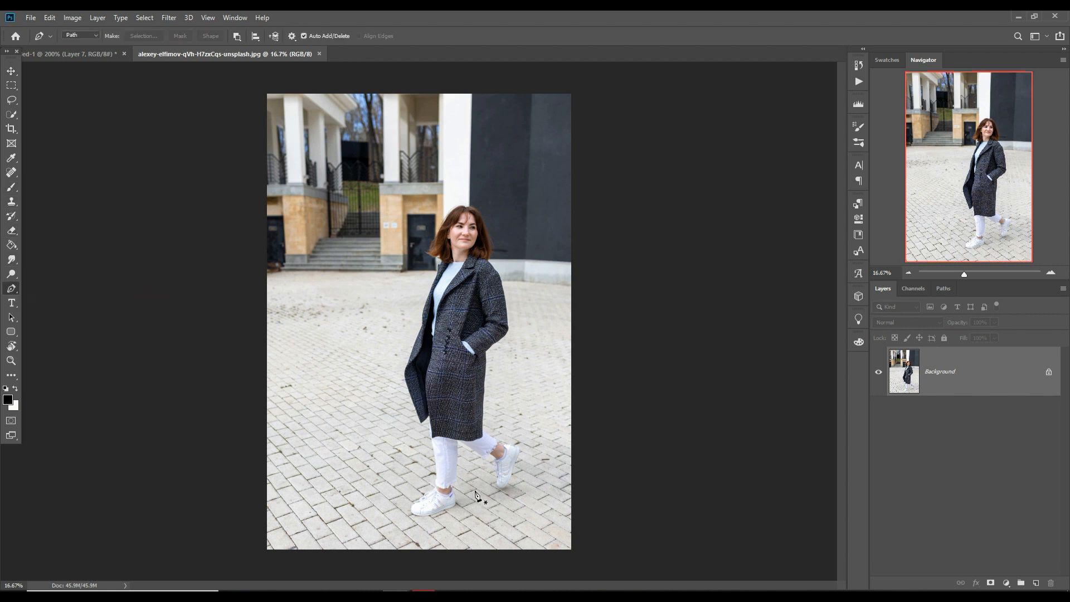
key("ctrl+plus")
key("ctrl+plus")
key("ctrl+plus")
key("ctrl+plus")
key("ctrl+plus")
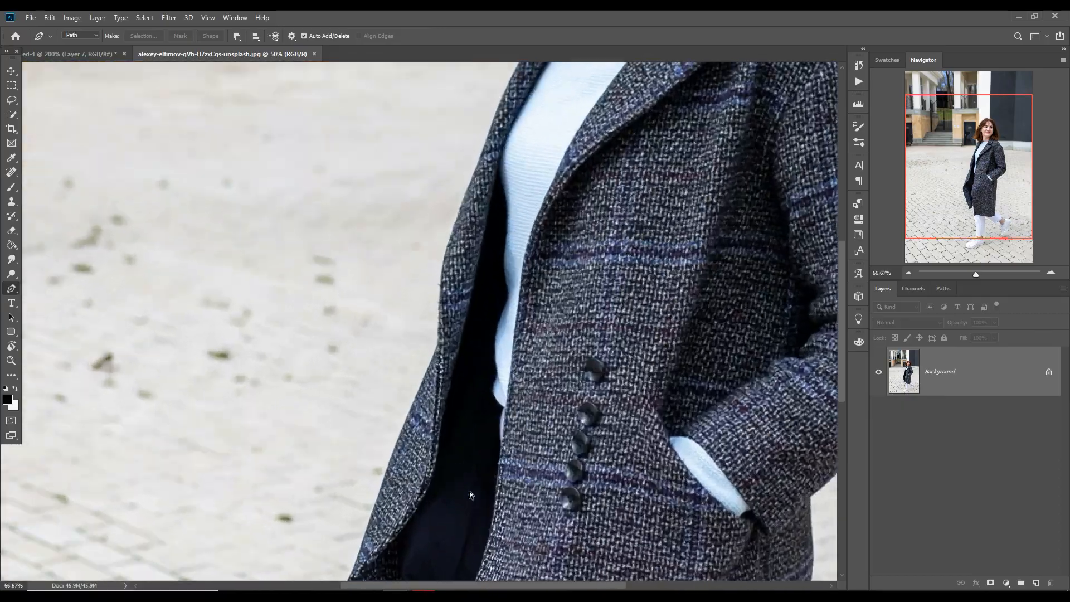
key("ctrl+plus")
key("ctrl+plus")
left_click_drag(620, 506, 352, 396)
left_click_drag(415, 491, 375, 289)
left_click_drag(362, 480, 439, 147)
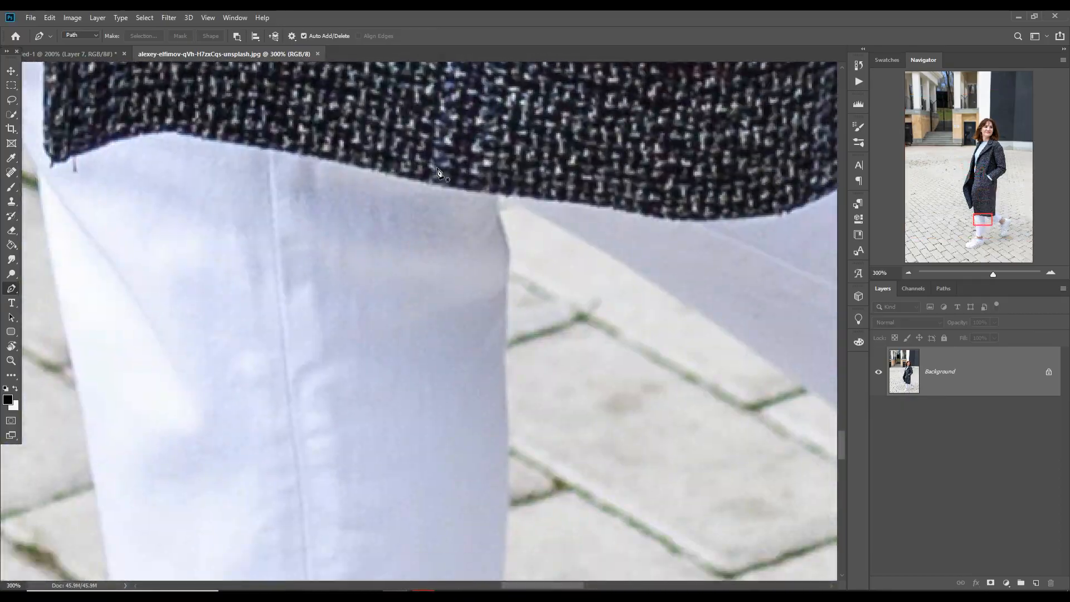
left_click_drag(497, 194, 497, 198)
left_click(507, 320)
left_click_drag(507, 490, 521, 141)
left_click_drag(514, 466, 515, 492)
left_click(509, 527)
Continue the path around the frayed trouser cuff and past the ankle onto the back of the front shoe
left_click_drag(519, 553, 519, 317)
left_click(444, 401)
left_click(413, 448)
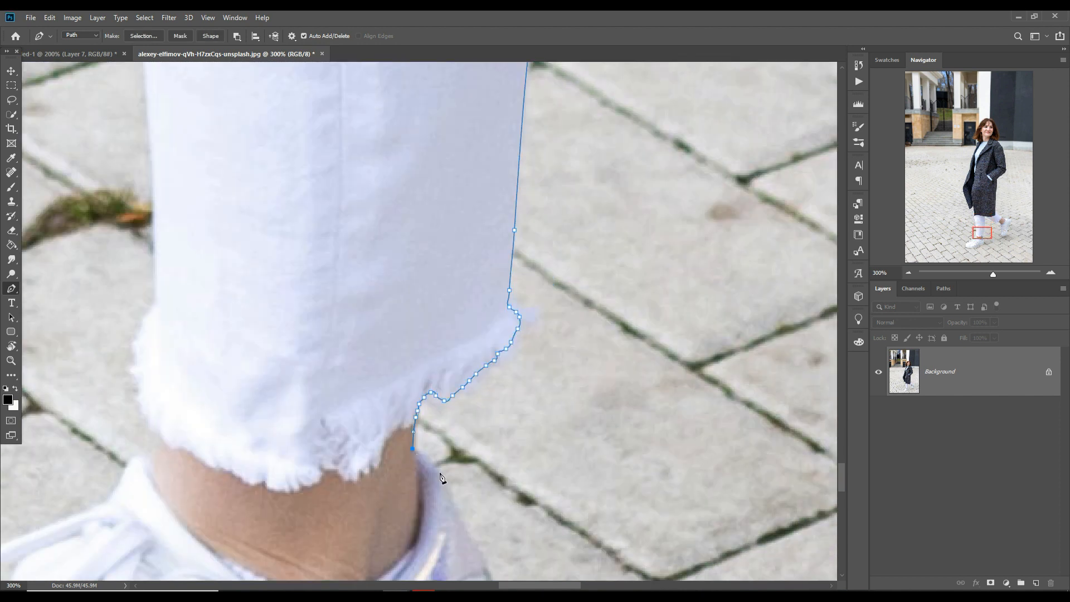
left_click_drag(440, 477, 450, 495)
left_click_drag(470, 537, 479, 559)
Extend the path down the front shoe's heel and onto its sole
left_click_drag(482, 549, 384, 222)
left_click_drag(395, 276, 395, 303)
left_click_drag(396, 358, 398, 382)
left_click_drag(203, 539, 176, 547)
left_click_drag(181, 545, 593, 252)
Trace the path along the sole, around the toe and over the laces to the frayed cuff's front side
left_click_drag(420, 324, 384, 335)
left_click_drag(251, 360, 204, 358)
left_click_drag(72, 329, 344, 394)
left_click_drag(319, 355, 316, 337)
left_click_drag(312, 306, 315, 284)
left_click_drag(550, 85, 396, 442)
left_click(574, 251)
left_click(598, 102)
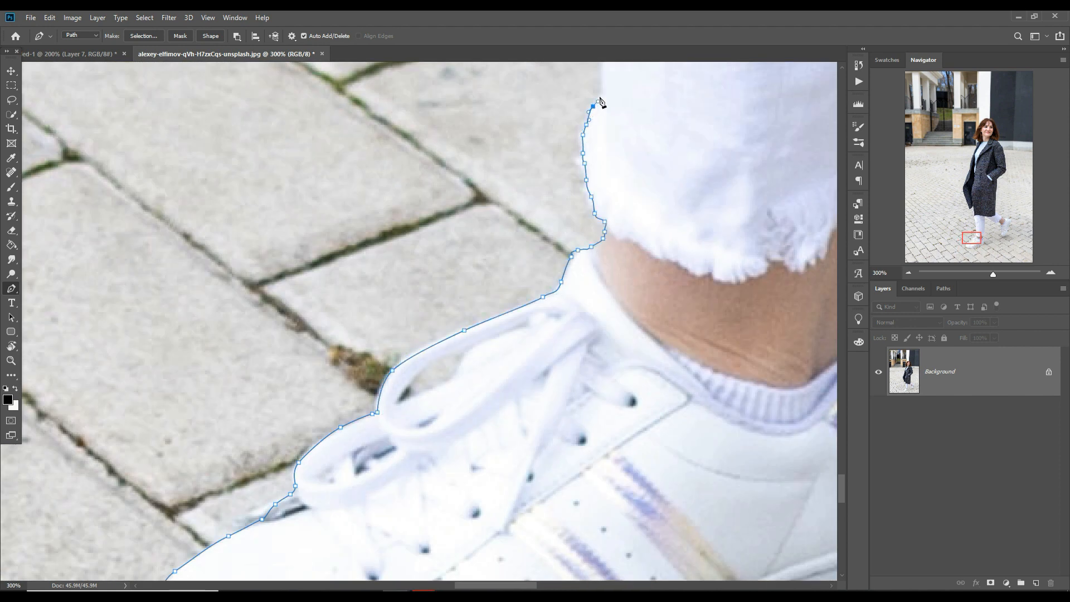
Continue the path up the front edge of the white trouser leg to where it meets the coat
left_click_drag(600, 102, 545, 329)
left_click(544, 93)
left_click_drag(545, 95, 543, 526)
left_click(482, 134)
left_click(521, 385)
left_click_drag(569, 215, 595, 474)
left_click_drag(500, 265, 478, 243)
left_click(461, 165)
left_click(460, 96)
left_click_drag(459, 84, 453, 462)
left_click(449, 441)
left_click_drag(457, 383, 458, 350)
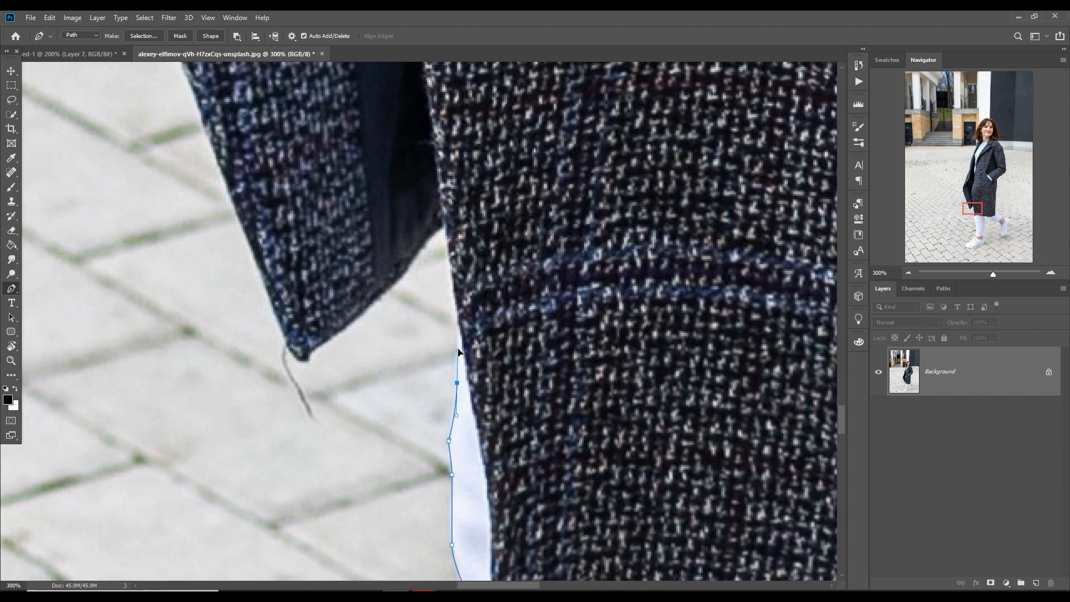
Trace the path around the pointed lower corner of the open coat flap and up its outer edge
left_click(307, 358)
left_click(268, 277)
left_click_drag(197, 83, 412, 574)
left_click(333, 388)
left_click(297, 291)
left_click_drag(255, 120, 339, 560)
left_click_drag(339, 415, 349, 382)
Continue the path along the coat's outer front edge, up past the waist and chest toward the shoulder
left_click(462, 92)
left_click_drag(462, 92, 414, 438)
left_click(557, 82)
left_click_drag(556, 82, 508, 416)
left_click(576, 77)
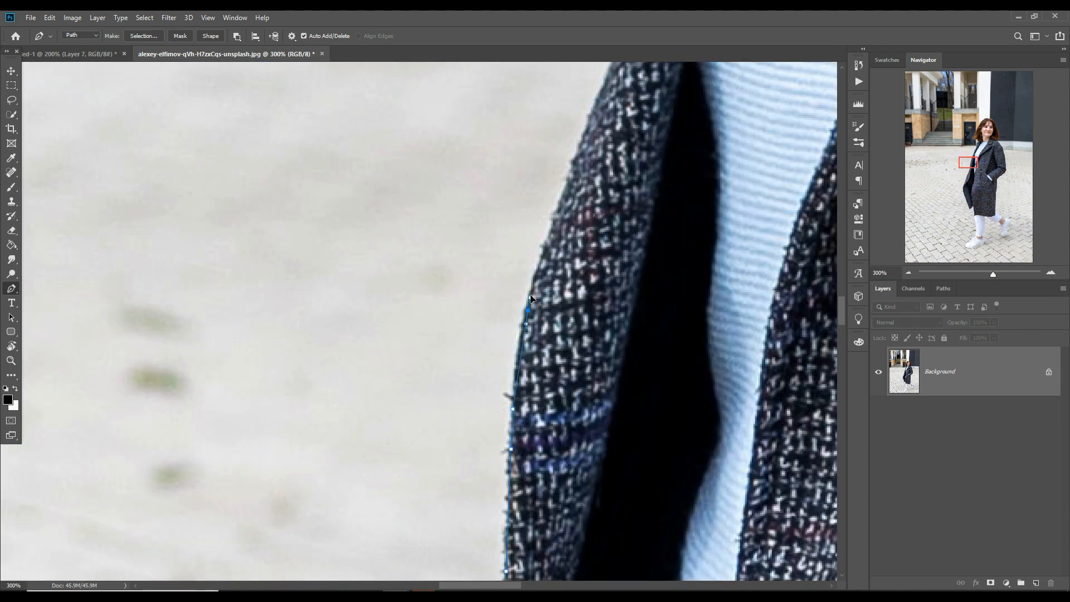
left_click(589, 112)
left_click_drag(589, 111, 471, 358)
left_click_drag(518, 243, 546, 336)
left_click_drag(636, 84, 593, 367)
Continue the path up the coat's front edge over the shoulder and around the front side of the hair
left_click(585, 303)
left_click(565, 228)
left_click(286, 155)
left_click(357, 131)
left_click_drag(385, 131, 359, 398)
left_click(467, 94)
left_click_drag(483, 90, 484, 328)
left_click(579, 101)
left_click_drag(581, 102, 440, 329)
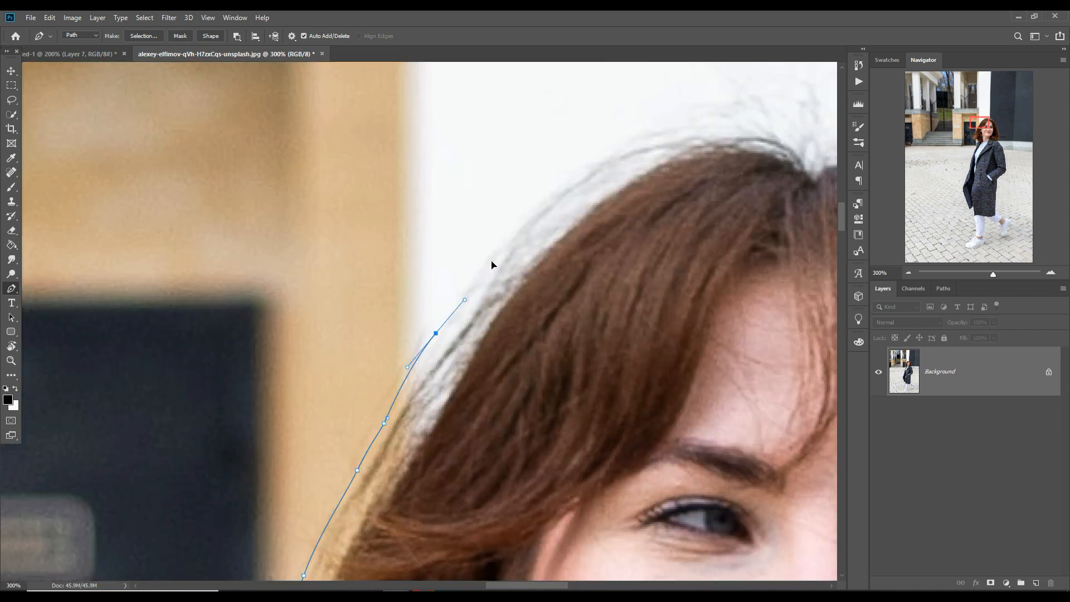
Trace the path over the crown and down the back of the hair to the top of the rear shoulder
left_click(752, 125)
left_click_drag(753, 126, 407, 180)
left_click(778, 420)
left_click_drag(780, 435, 386, 184)
left_click_drag(513, 549, 505, 100)
left_click_drag(496, 317, 495, 325)
left_click(416, 365)
left_click(537, 512)
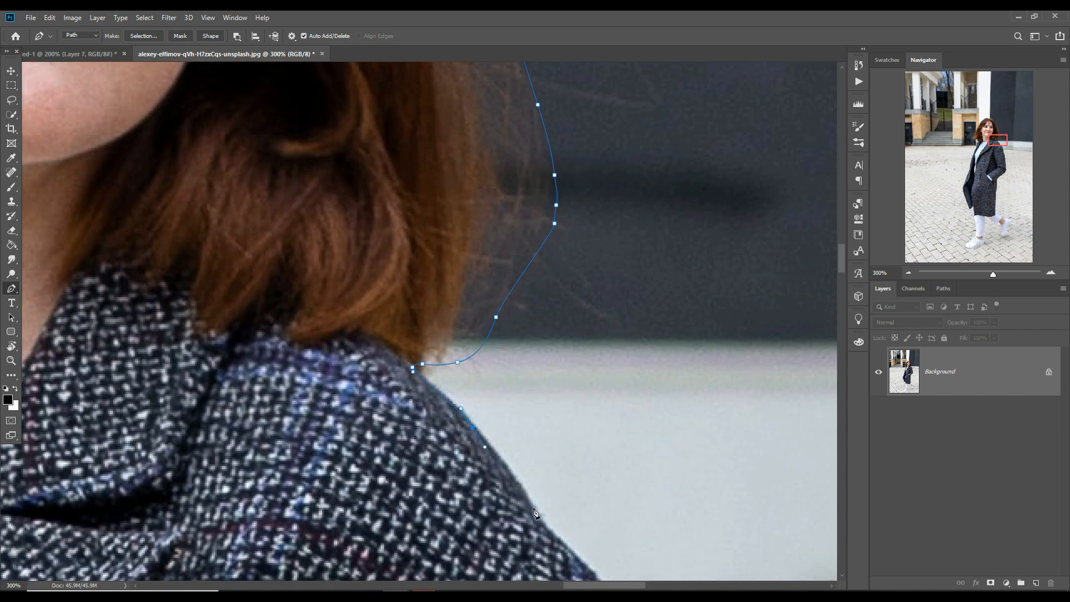
Trace the path down the rear shoulder and along the back edge of the upper sleeve
left_click_drag(549, 529, 439, 281)
left_click(490, 336)
left_click(567, 506)
left_click_drag(569, 546, 501, 208)
left_click(528, 314)
left_click_drag(553, 440, 558, 464)
left_click_drag(566, 532, 538, 270)
left_click(575, 549)
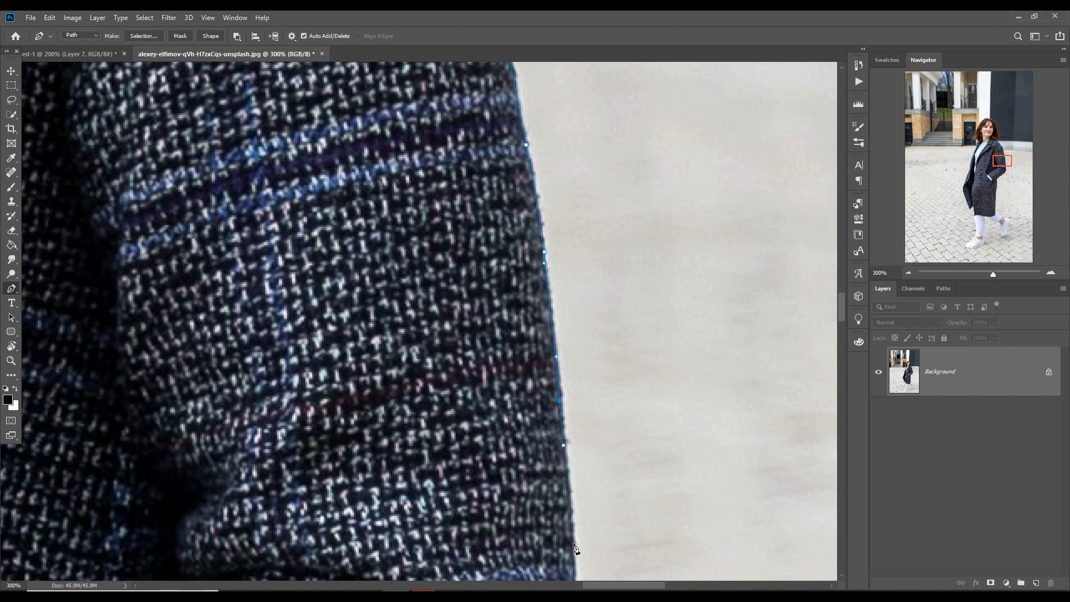
Continue the path around the elbow and forearm and down the coat's back edge below the pocket
left_click_drag(578, 551, 551, 184)
left_click(582, 364)
left_click_drag(453, 562, 690, 137)
left_click(505, 274)
left_click(406, 362)
left_click_drag(413, 486, 459, 214)
left_click(448, 329)
left_click(436, 549)
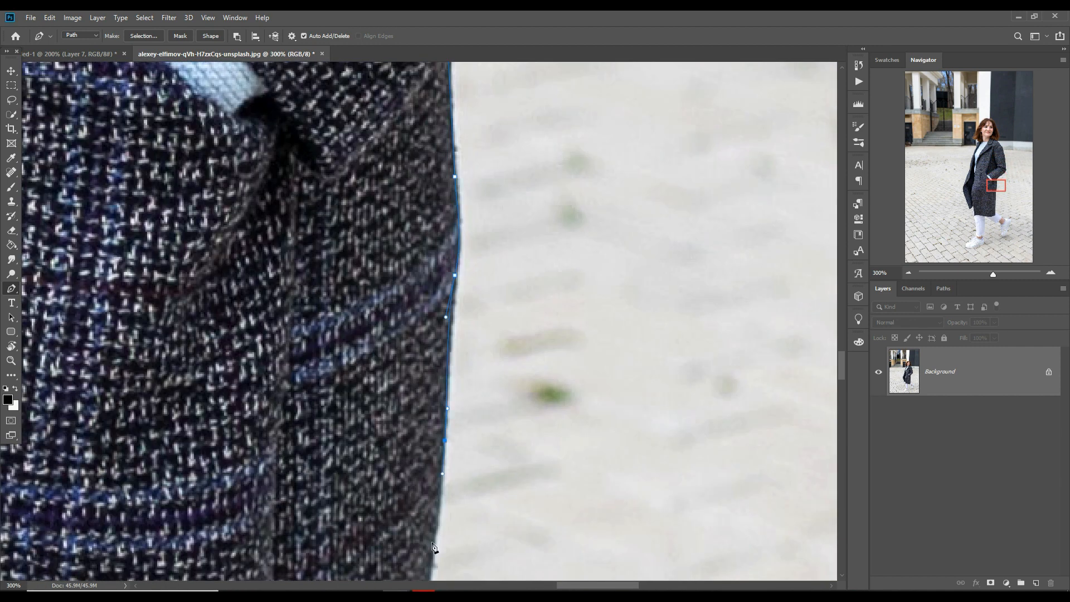
Trace the path down the coat's back edge to the hem and along the rear trouser leg to its frayed cuff
left_click_drag(437, 554, 488, 111)
left_click_drag(477, 289, 475, 325)
left_click_drag(459, 563, 523, 81)
left_click_drag(521, 519, 485, 134)
left_click_drag(478, 208, 479, 212)
left_click(517, 210)
left_click(687, 306)
left_click(742, 384)
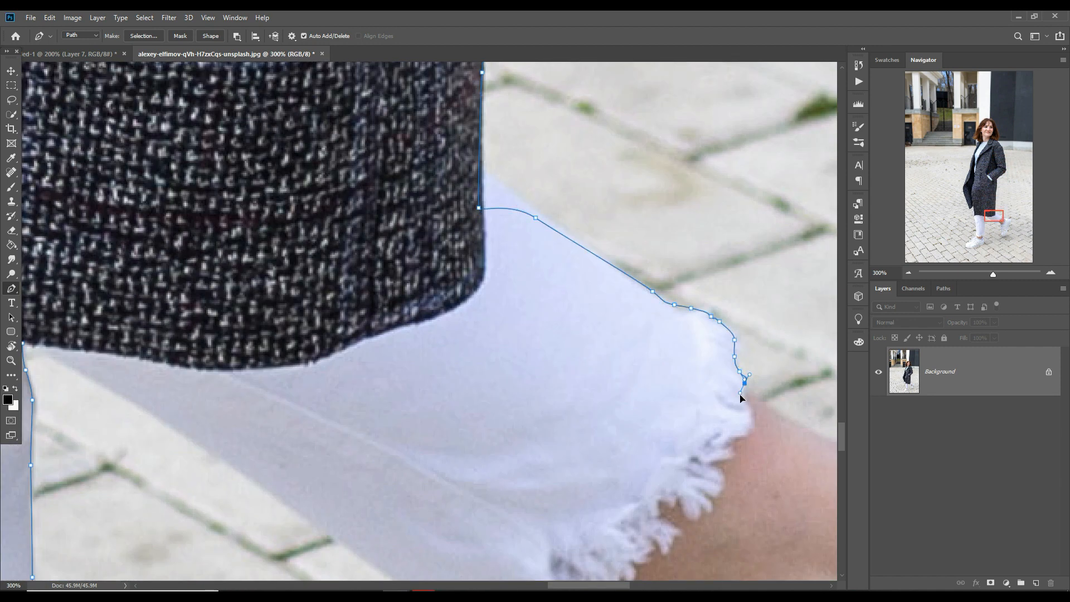
Trace the path from the rear cuff along the ankle and around the rear shoe's heel, sole and toe
left_click_drag(749, 410, 73, 129)
left_click(179, 175)
left_click(411, 195)
left_click_drag(401, 474, 391, 496)
left_click_drag(360, 563, 508, 238)
left_click_drag(492, 319, 482, 365)
left_click(353, 557)
left_click(225, 471)
Trace the path past the shoelaces, ankle and frayed cuff, and close it along the rear trouser leg's underside
left_click(172, 167)
left_click_drag(179, 92, 220, 373)
left_click(228, 323)
left_click(69, 279)
left_click_drag(71, 287, 498, 335)
left_click(133, 96)
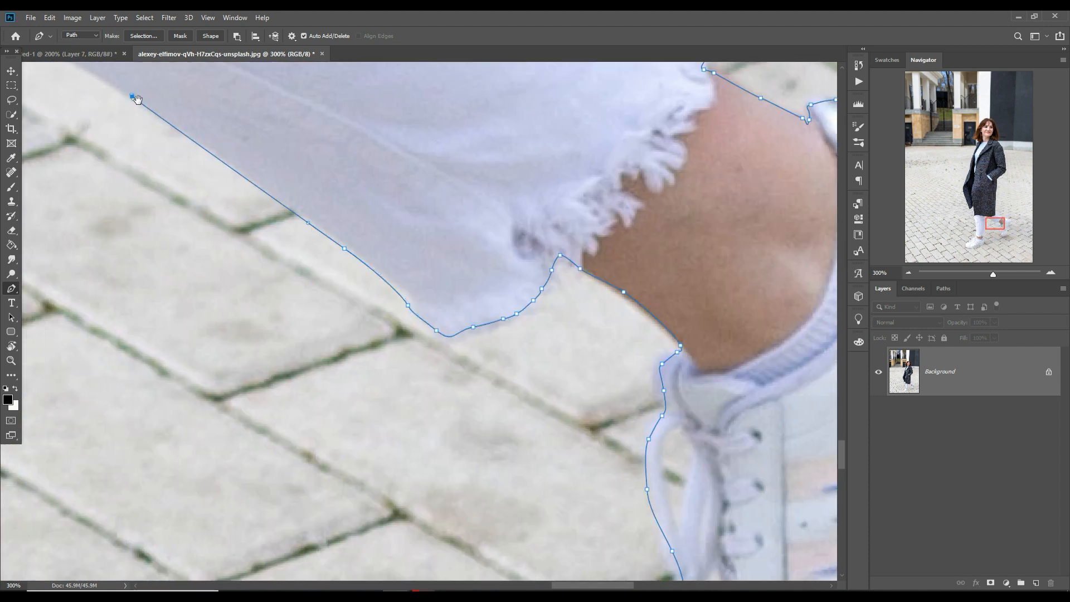
left_click_drag(134, 102, 482, 308)
left_click(334, 225)
Turn the closed path into a selection and move the cut-out woman from her photo into the capsule document
key("ctrl+0")
right_click(468, 296)
left_click(496, 347)
left_click(590, 169)
left_click_drag(229, 55, 663, 133)
left_click_drag(795, 341, 469, 195)
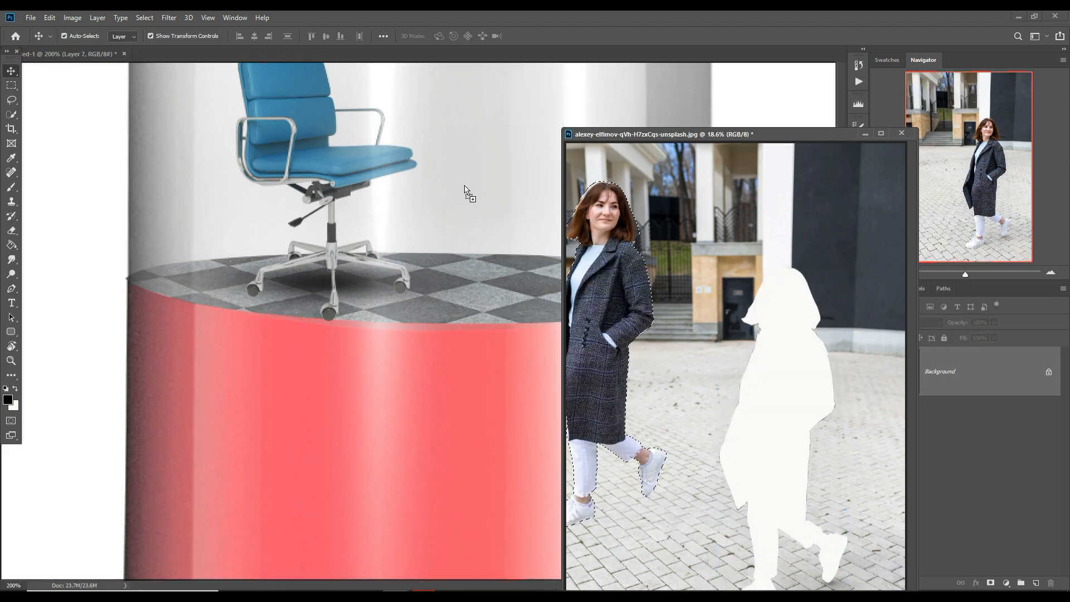
left_click(881, 134)
Scale the woman down to fit inside the glass dome and stand her on the chessboard floor beside the chair
key("ctrl+0")
left_click_drag(473, 232, 376, 497)
left_click_drag(362, 536, 425, 283)
left_click_drag(440, 247, 434, 269)
left_click_drag(422, 301, 431, 302)
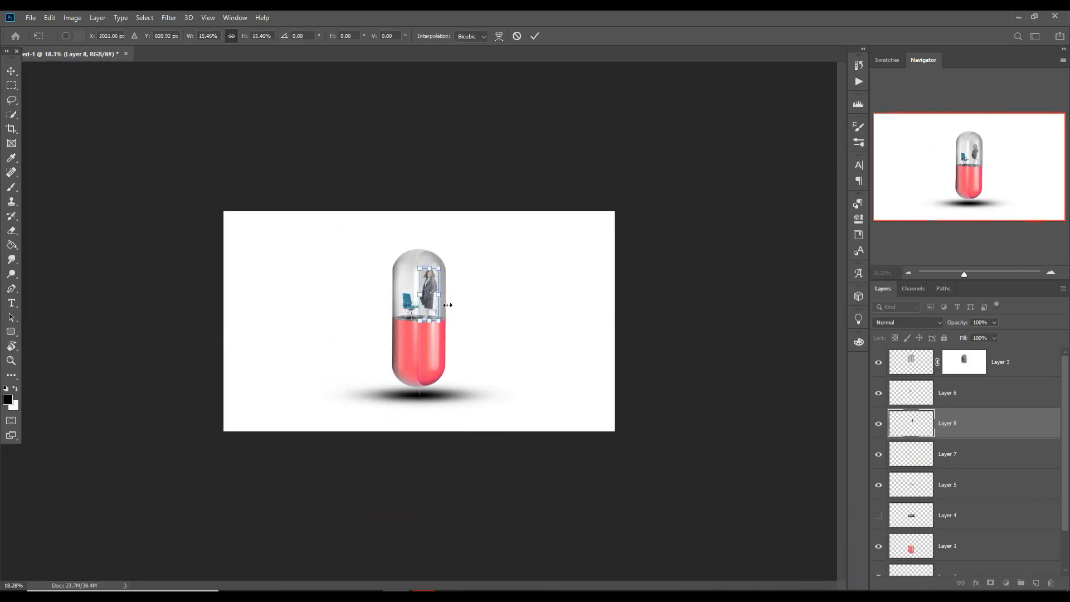
key("ctrl+plus")
key("ctrl+plus")
key("ctrl+plus")
key("ctrl+plus")
left_click_drag(496, 125, 481, 171)
left_click_drag(446, 279, 460, 249)
key("Return")
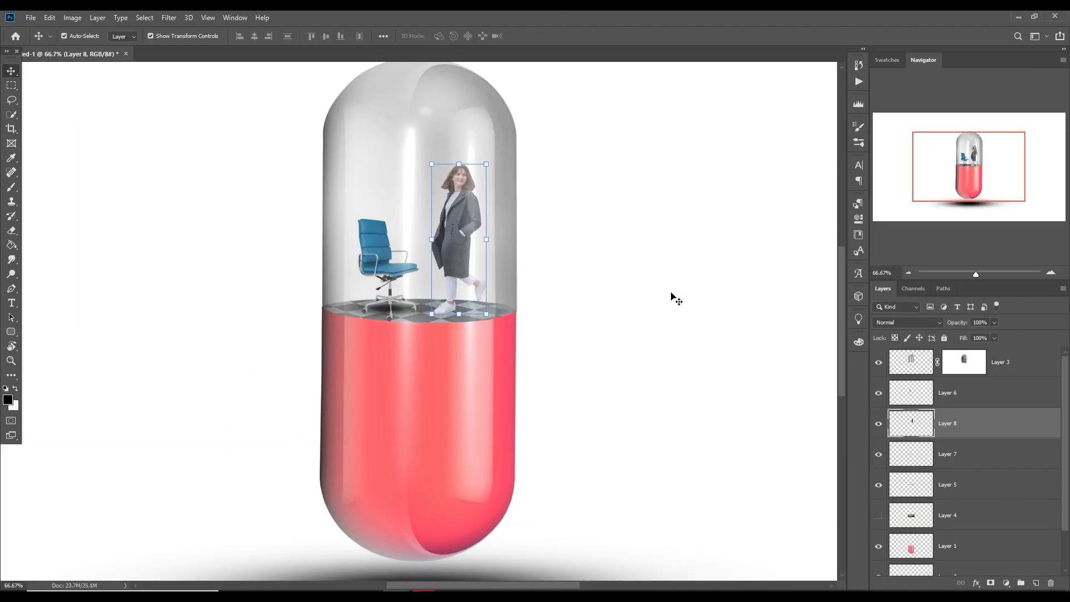
Paint a soft black shadow on a new layer below the woman, then transform it to sit under her shoes
left_click(1036, 583, "ctrl")
left_click(11, 188)
left_click(491, 310)
key("v")
key("ctrl+t")
mouse_move(511, 310)
left_mouse_down()
mouse_move(559, 310)
mouse_move(498, 313)
left_mouse_up()
mouse_move(504, 326)
left_mouse_down()
mouse_move(476, 320)
mouse_move(478, 183)
left_mouse_up()
key("Return")
Load the woman's outline in Select and Mask and brush around her hair with the Refine Edge Brush
left_click(918, 414)
left_click(11, 115)
left_click(345, 36)
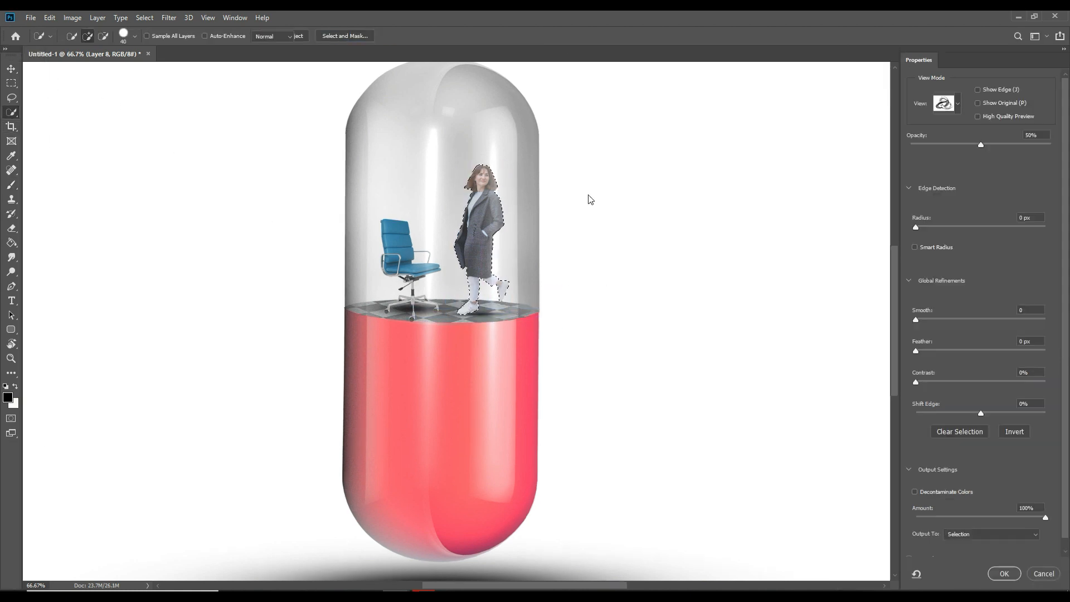
left_click(12, 83)
key("ctrl+plus")
key("ctrl+plus")
key("ctrl+plus")
key("ctrl+plus")
left_click_drag(637, 267, 625, 574)
left_click_drag(657, 148, 568, 284)
left_click_drag(707, 137, 759, 273)
left_click_drag(787, 370, 743, 553)
left_click_drag(603, 305, 524, 577)
Turn on Decontaminate Colors and output the refined woman to a new layer
left_click(915, 492)
left_click(991, 535)
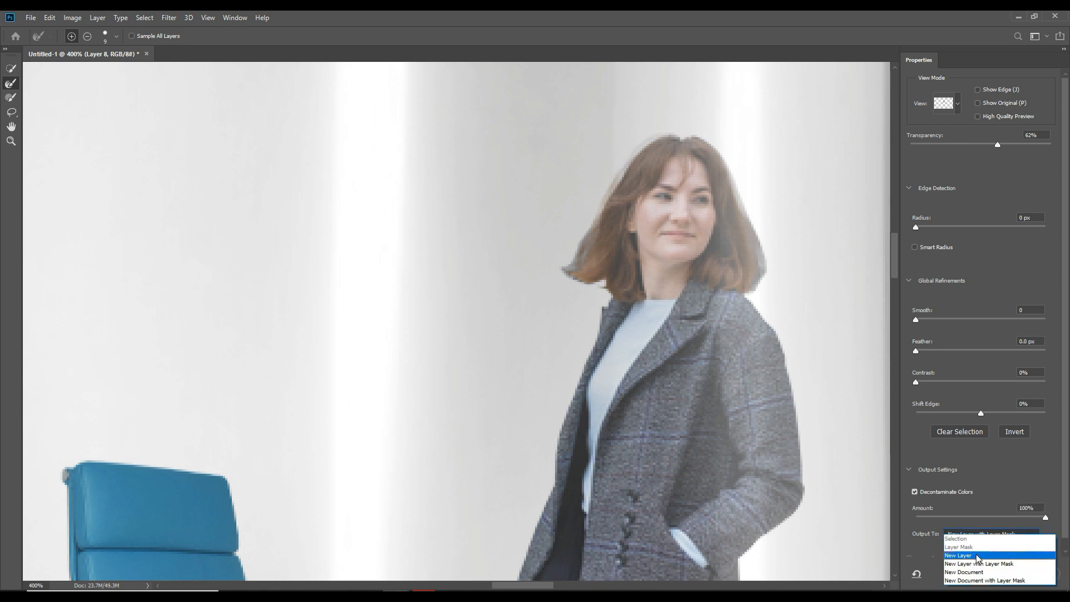
left_click(968, 554)
left_click(1005, 574)
left_click(11, 71)
key("ctrl+0")
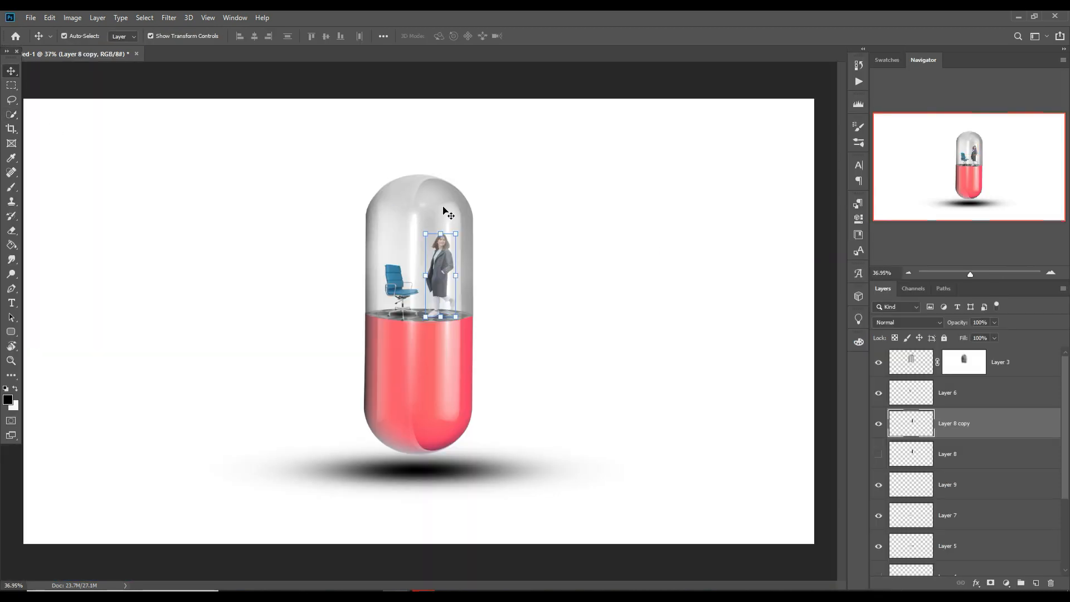
left_click(560, 591)
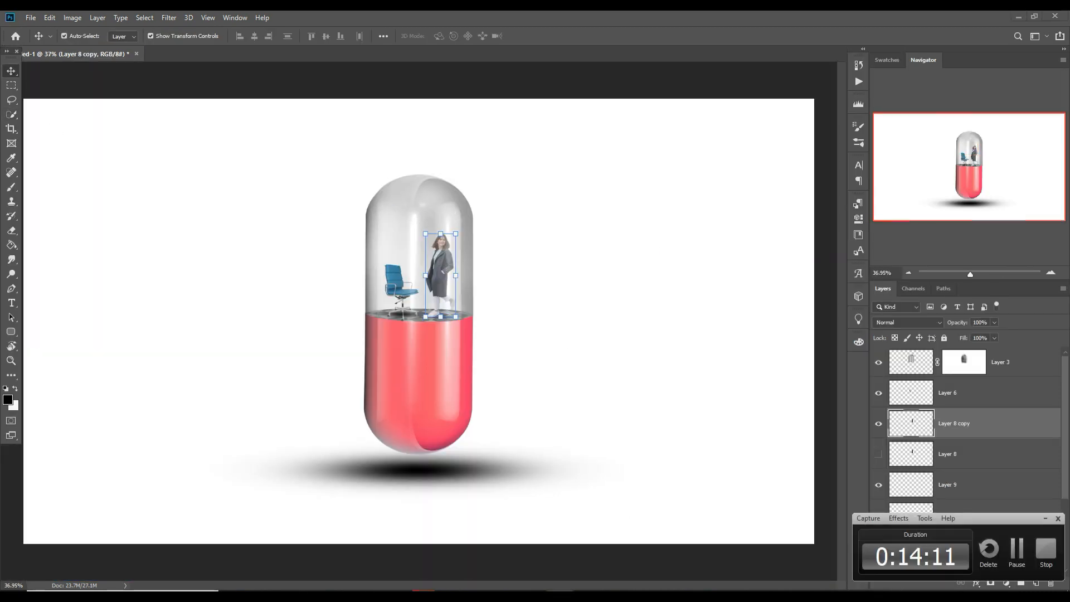
left_click(1045, 548)
scroll(983, 479, "down", 3)
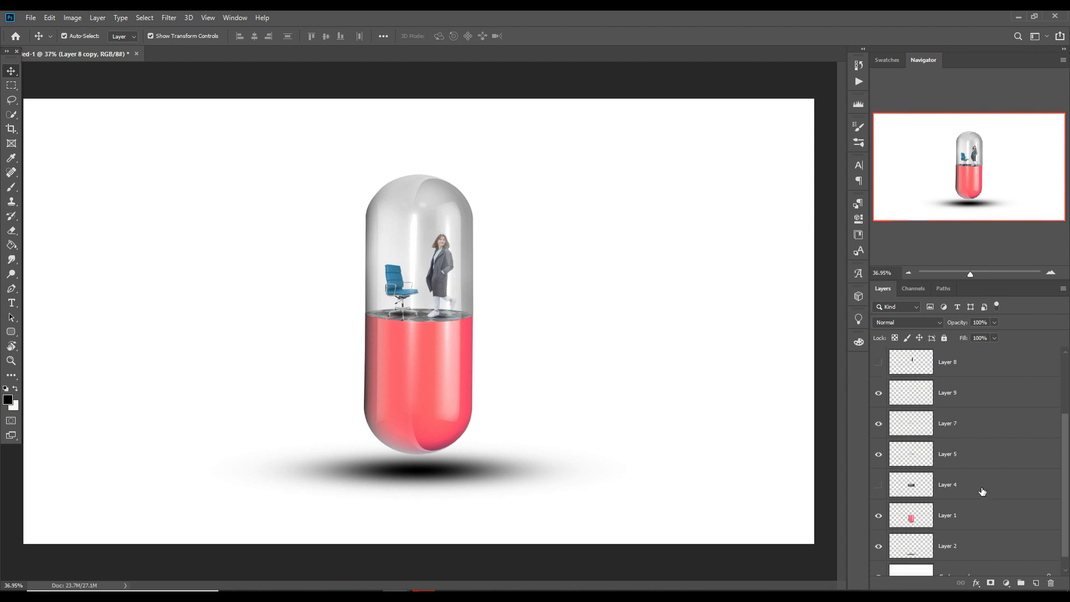
left_click(983, 491)
scroll(983, 491, "down", 1)
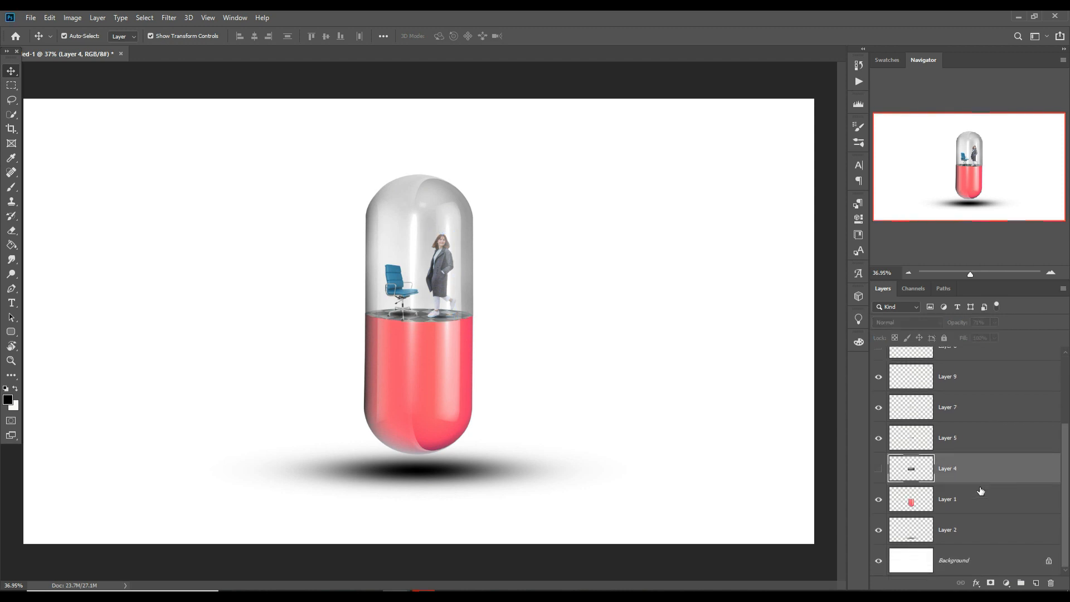
left_click(964, 437)
left_click(965, 527, "shift")
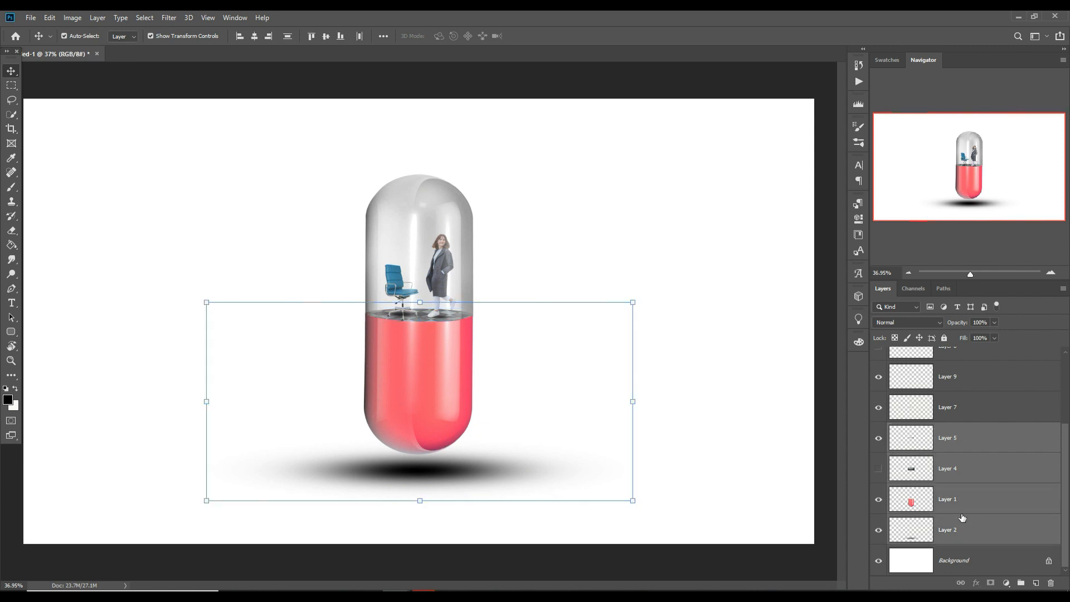
left_click(965, 501)
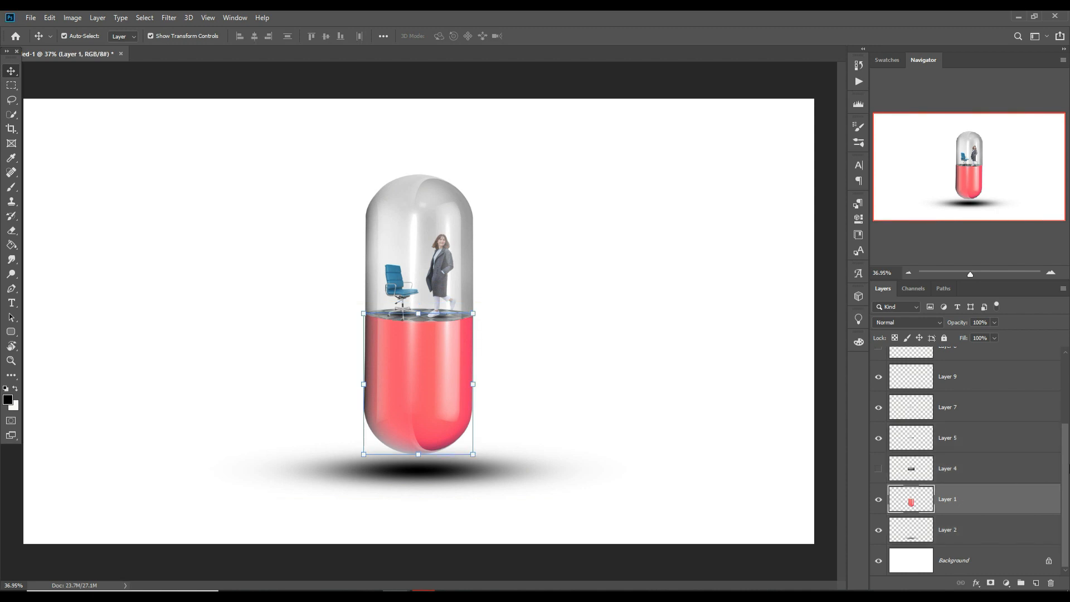
Hide the chair and refined woman layers, and move the glass dome's Layer 3 below Layer 8
scroll(973, 457, "up", 4)
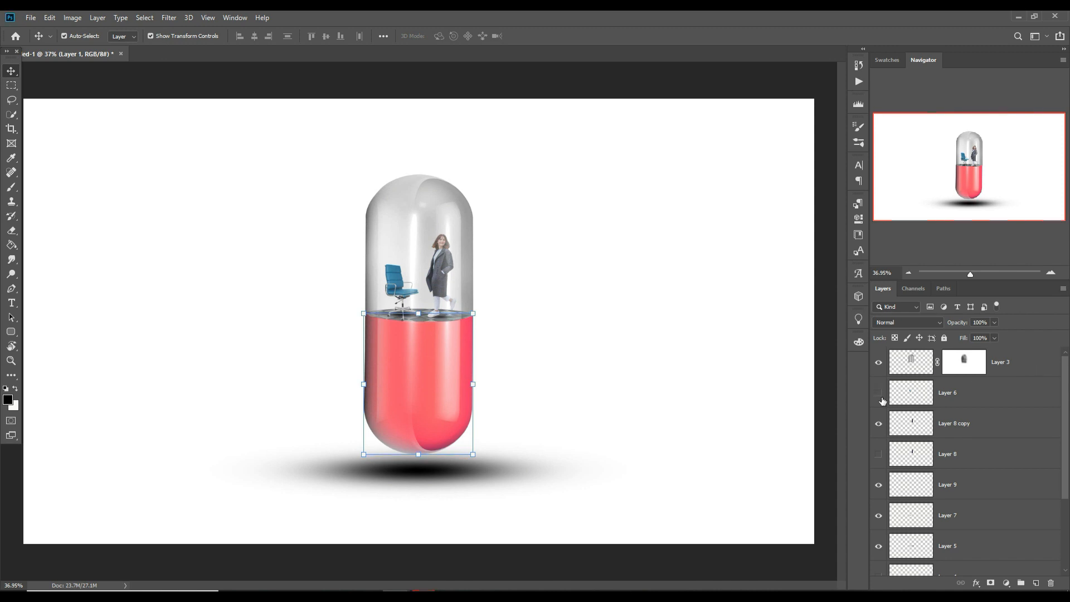
left_click(880, 423)
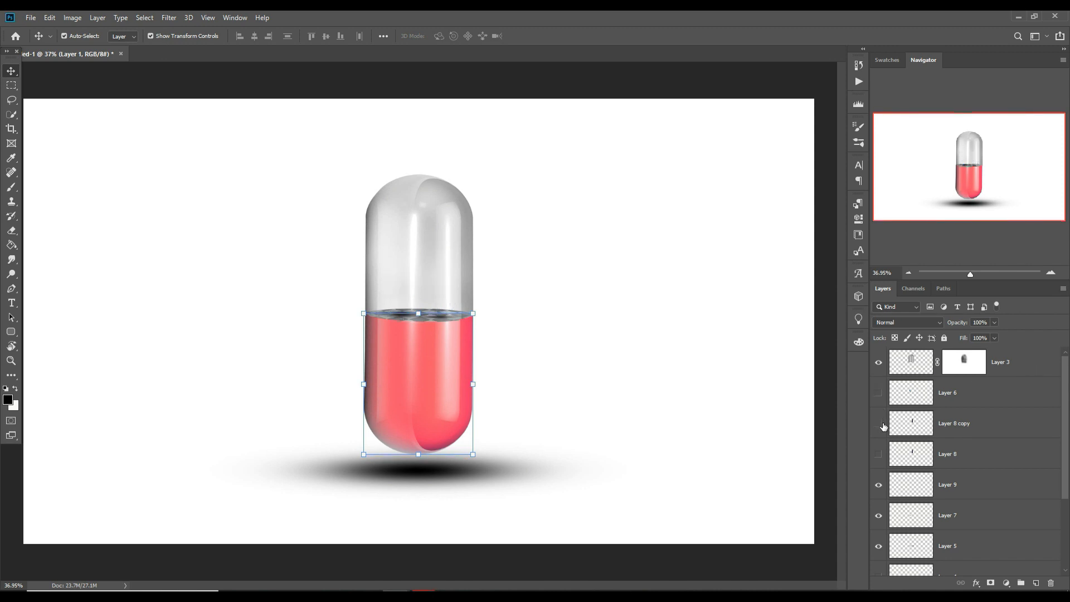
left_click_drag(1040, 367, 1051, 419)
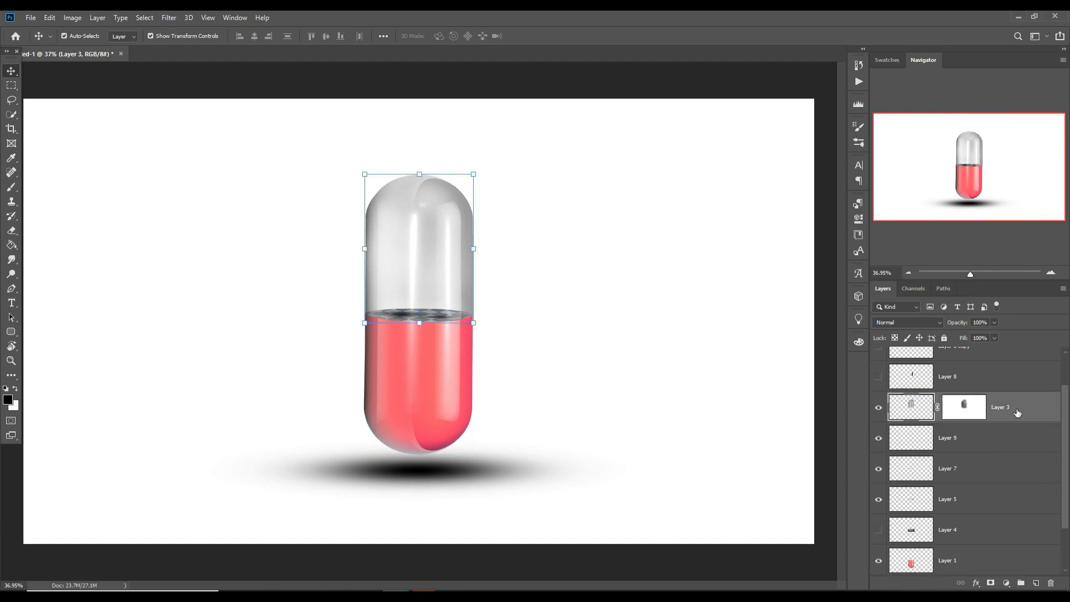
Select Layer 3 through Layer 1 and stretch the capsule horizontally to about 130% of its width
left_click(997, 502, "shift")
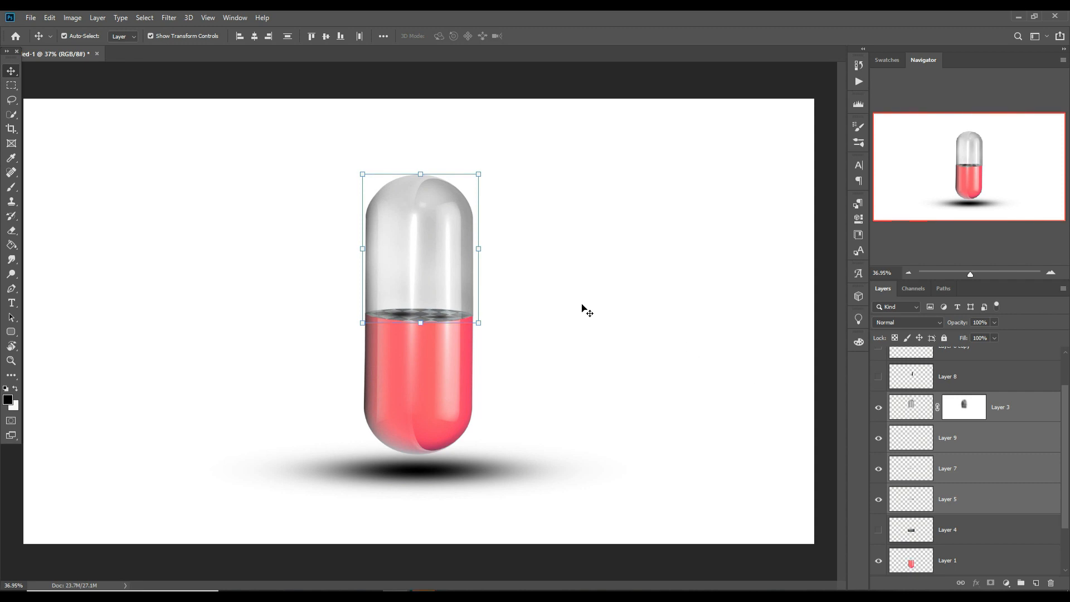
left_click(1009, 406)
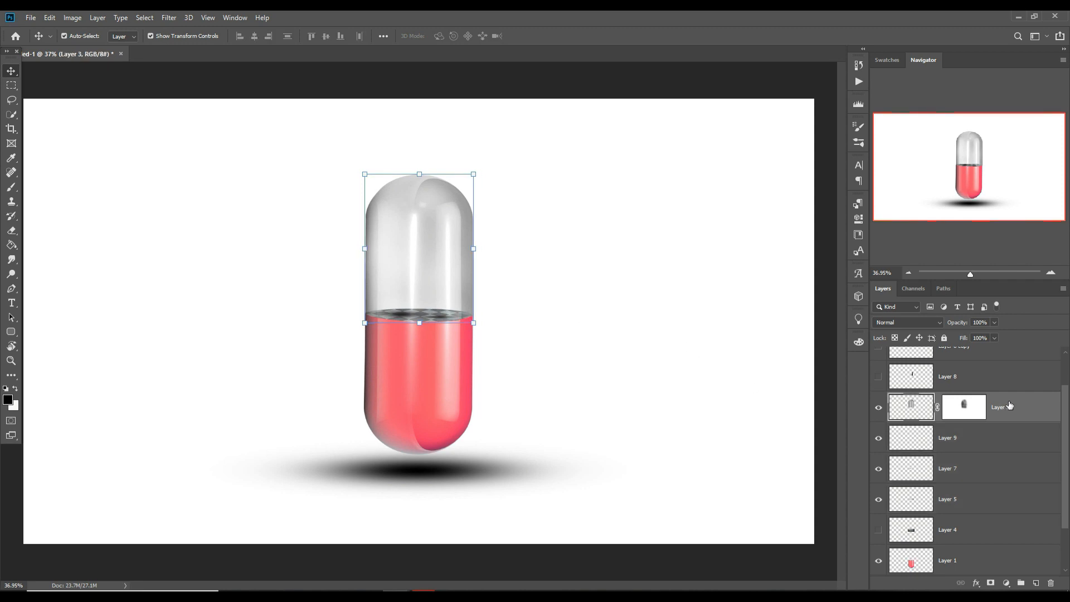
left_click(1019, 565, "shift")
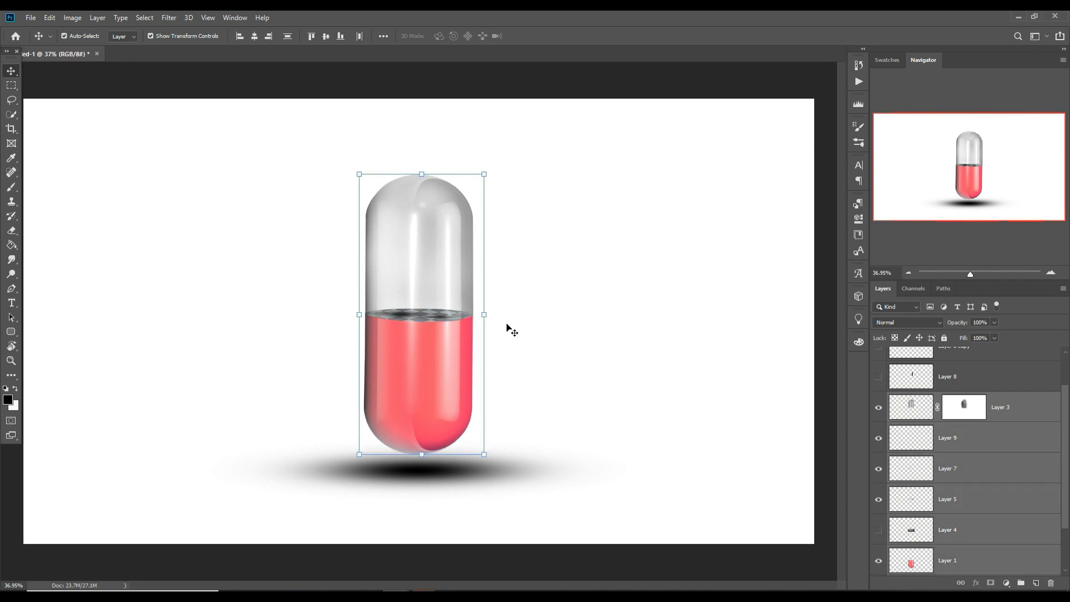
left_click_drag(491, 320, 525, 322)
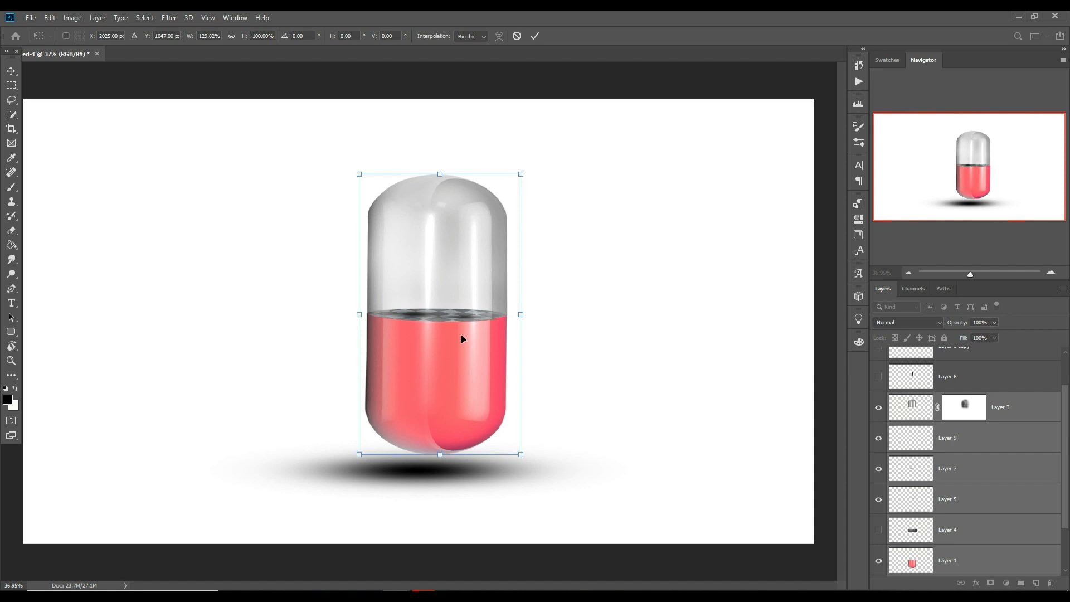
left_click(534, 37)
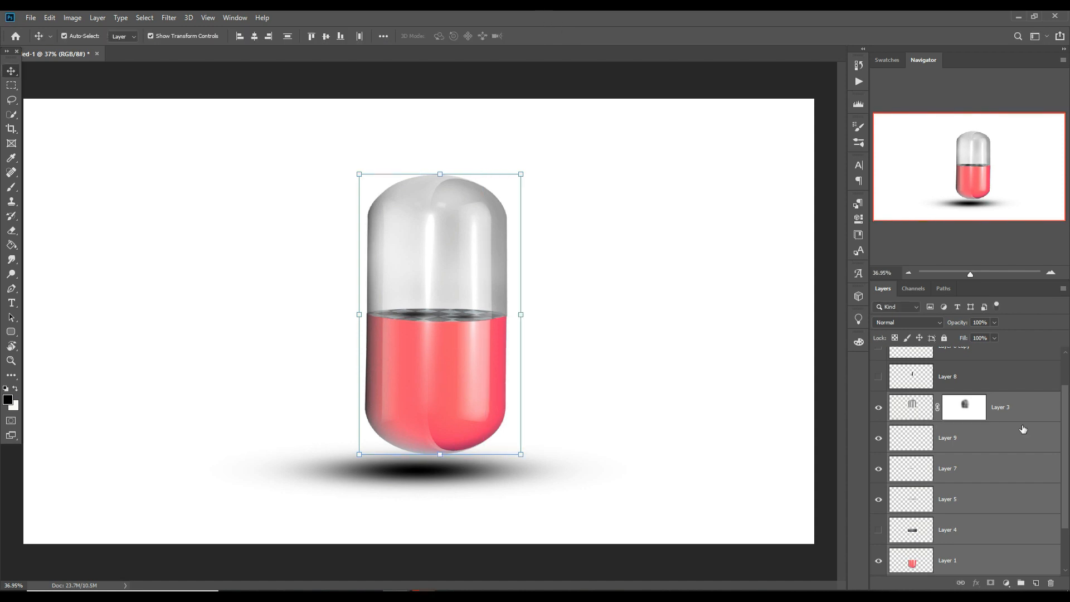
Show the woman on Layer 8 and the chair on Layer 6, and move both beneath the glass dome's Layer 3
left_click(878, 380)
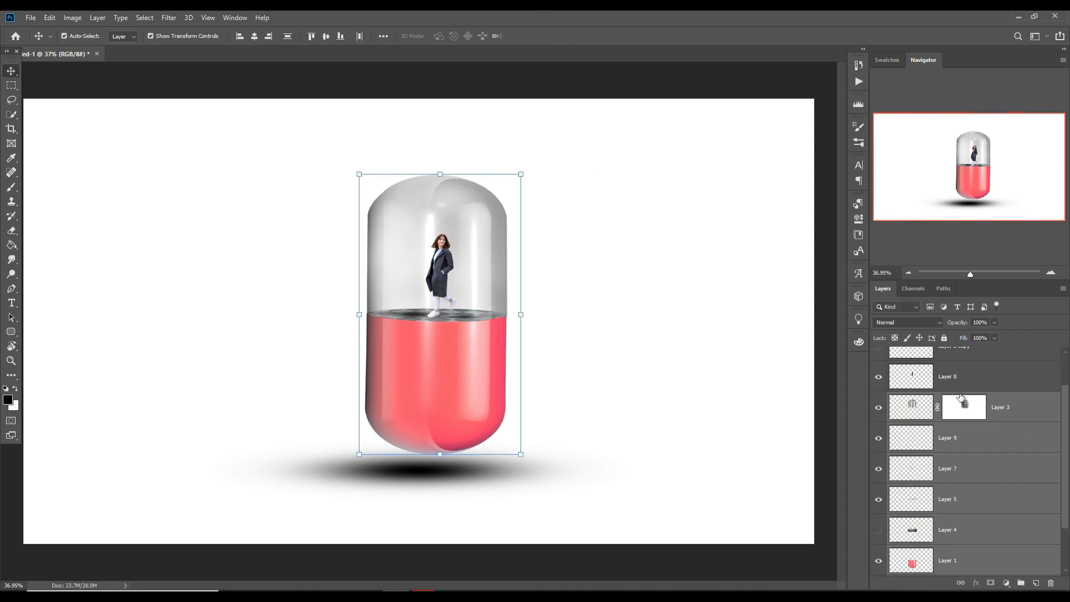
left_click(975, 378)
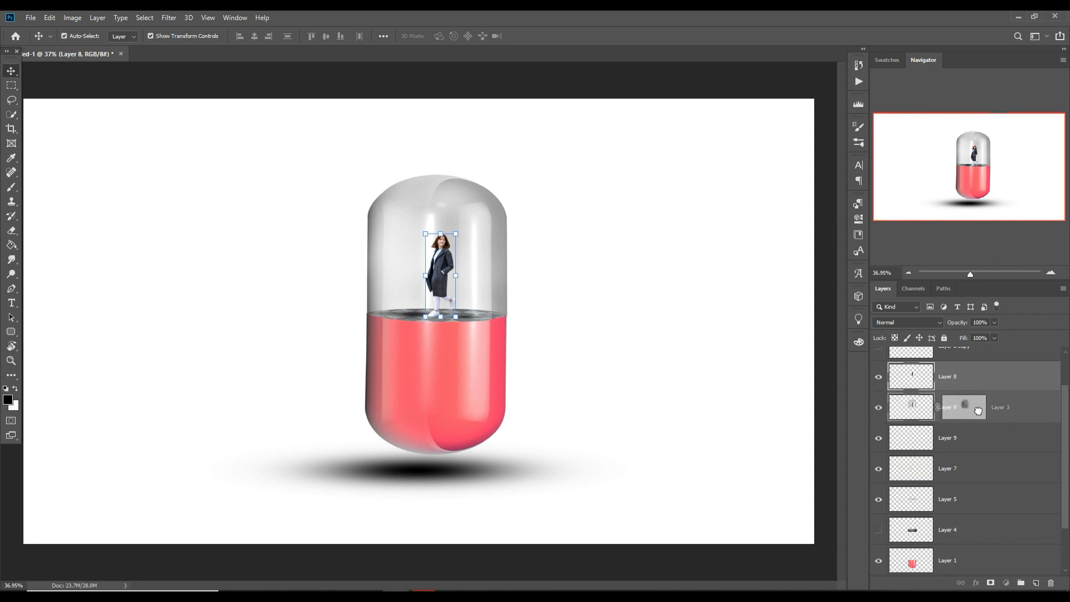
left_click_drag(977, 417, 976, 416)
scroll(976, 371, "up", 2)
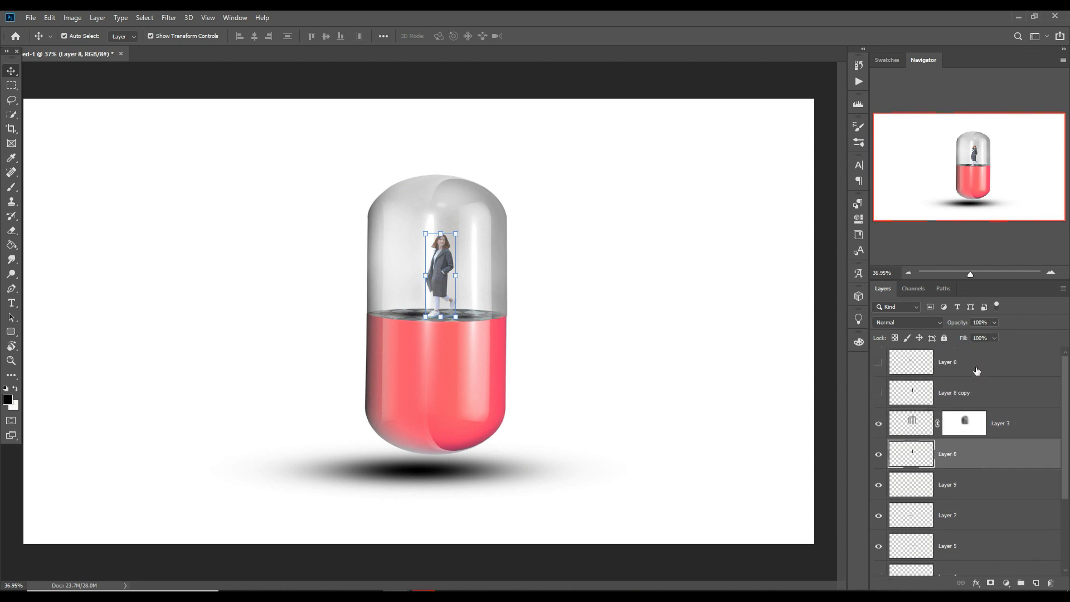
left_click(880, 363)
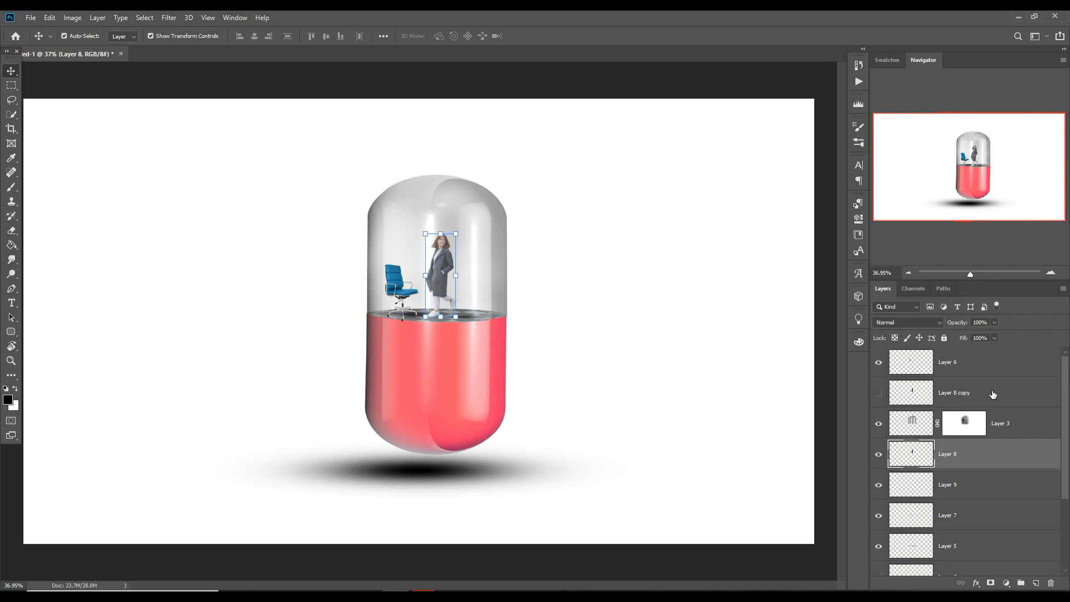
left_click_drag(995, 370, 985, 456)
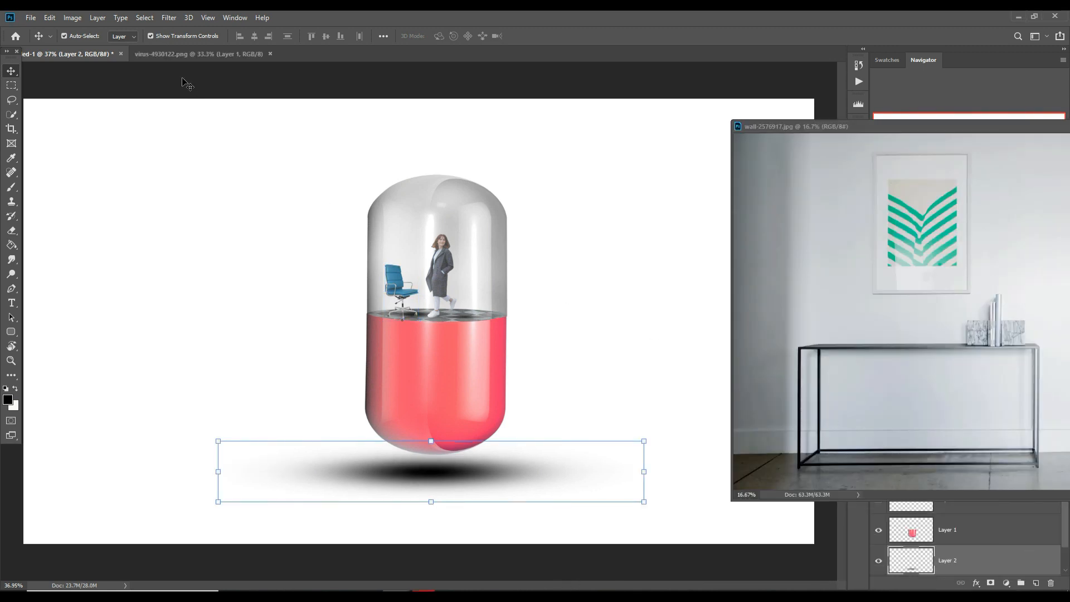
Copy the virus image into the capsule document, scale it to about 12% and place it low beside the capsule
left_click_drag(176, 52, 401, 130)
left_click_drag(670, 234, 262, 246)
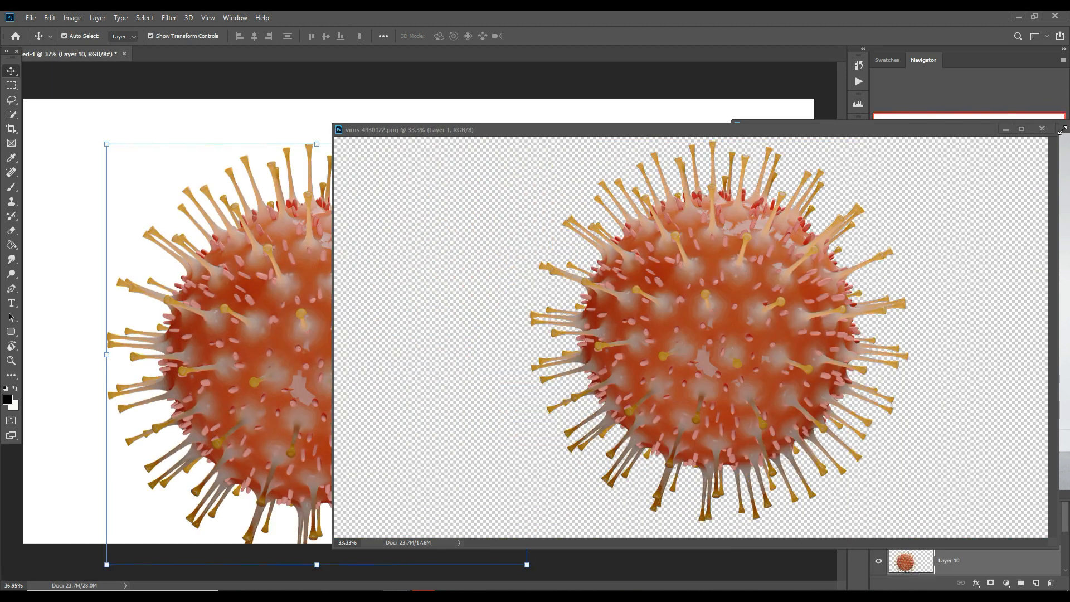
left_click(1016, 130)
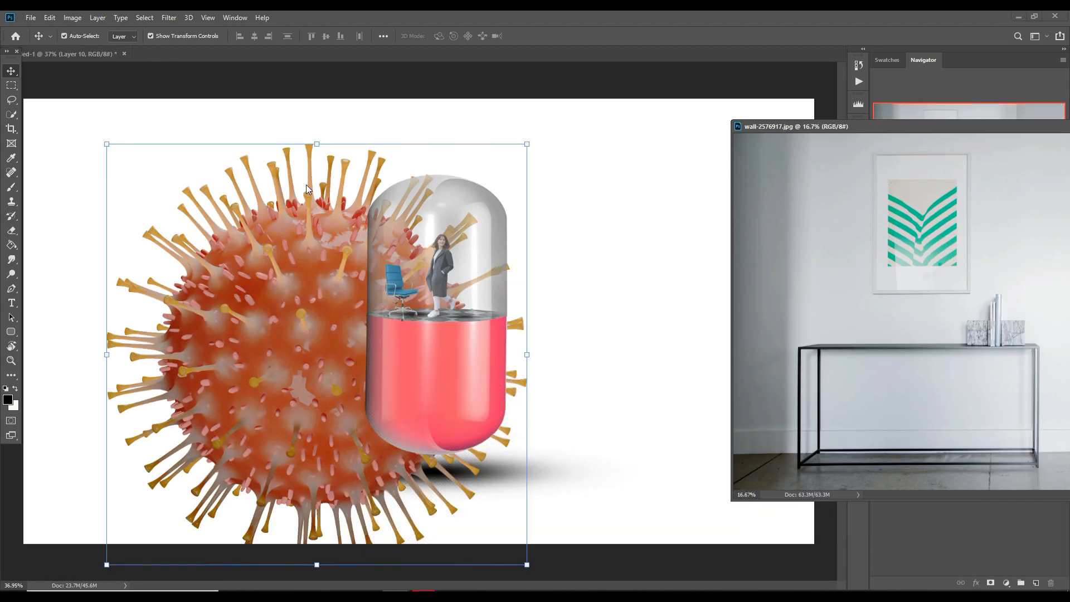
left_click_drag(530, 148, 218, 449)
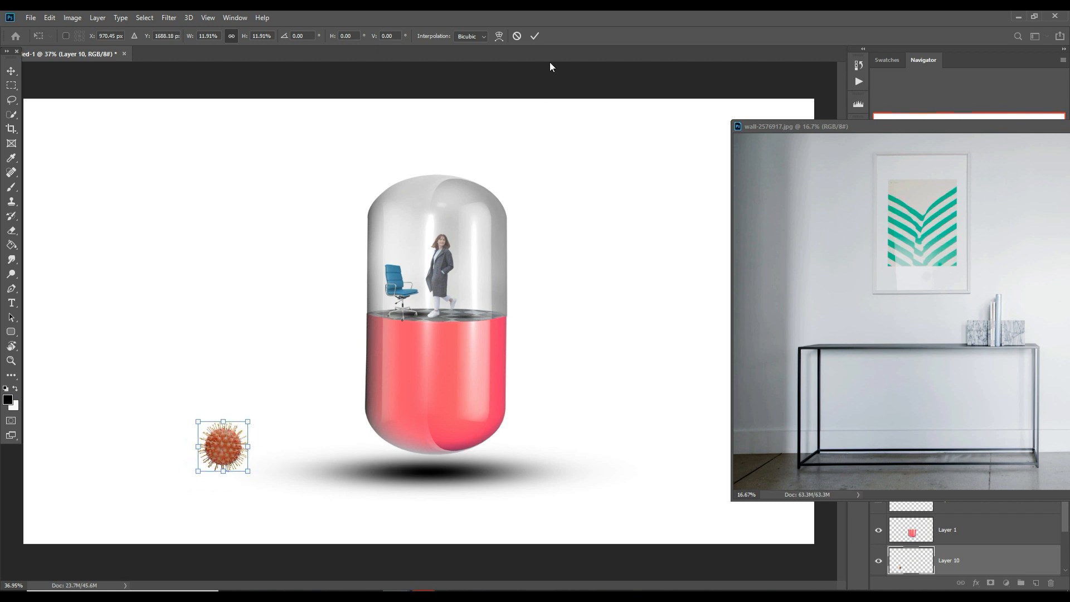
left_click(534, 36)
Copy the room photo wall-2576917.jpg into the capsule document and minimize the source image window
left_click(997, 221)
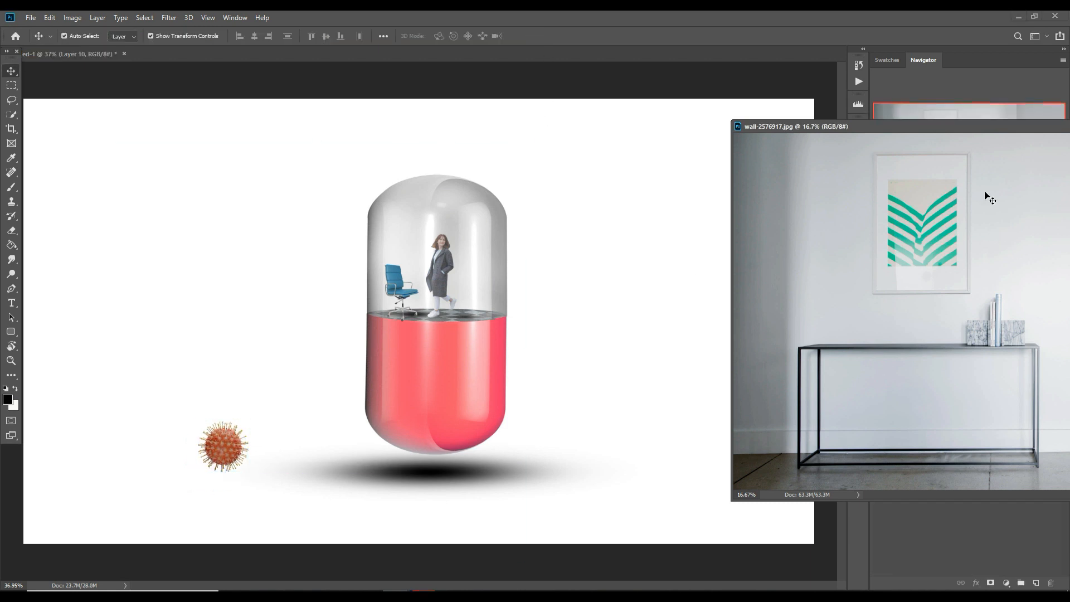
left_click_drag(931, 220, 465, 215)
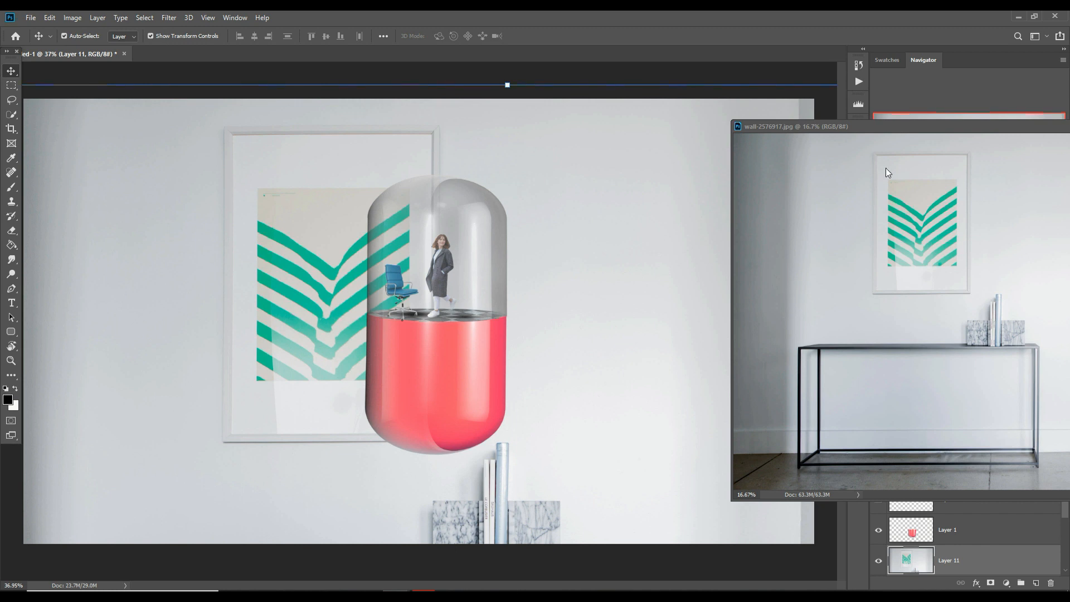
left_click_drag(995, 126, 507, 289)
left_click(753, 286)
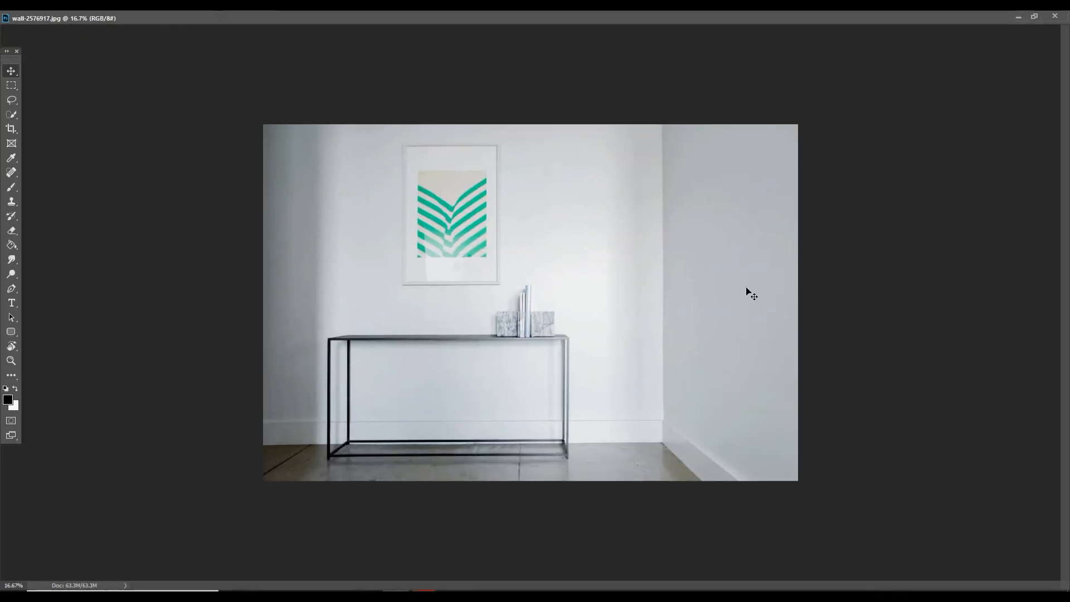
left_click(1032, 17)
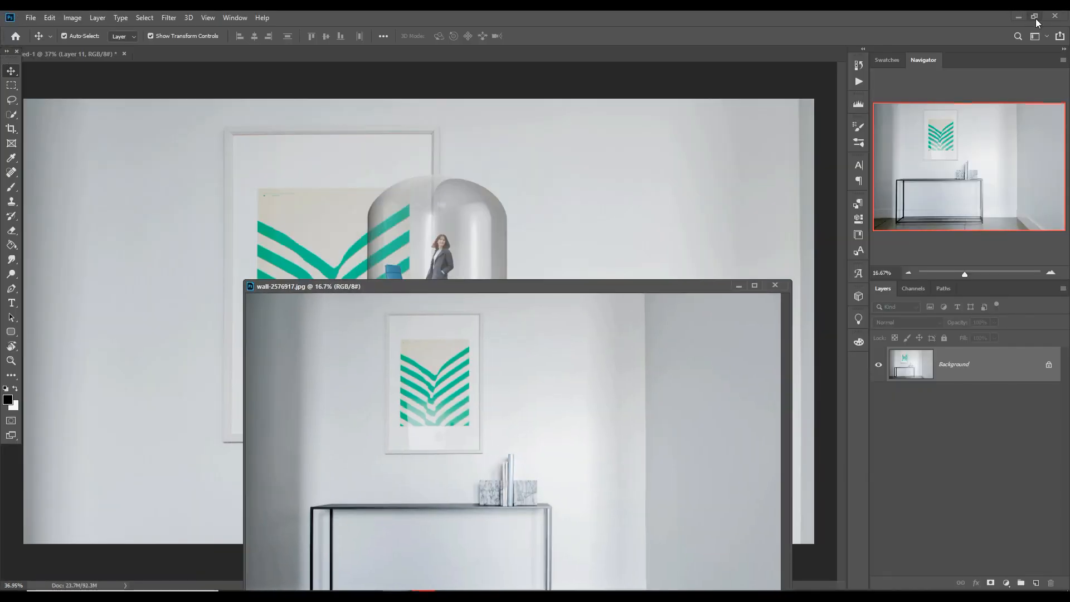
left_click(739, 286)
Scale the room on Layer 11 to about 15.5% and position it behind the glass dome, with its lower edge at the chessboard floor
left_click_drag(511, 89, 459, 235)
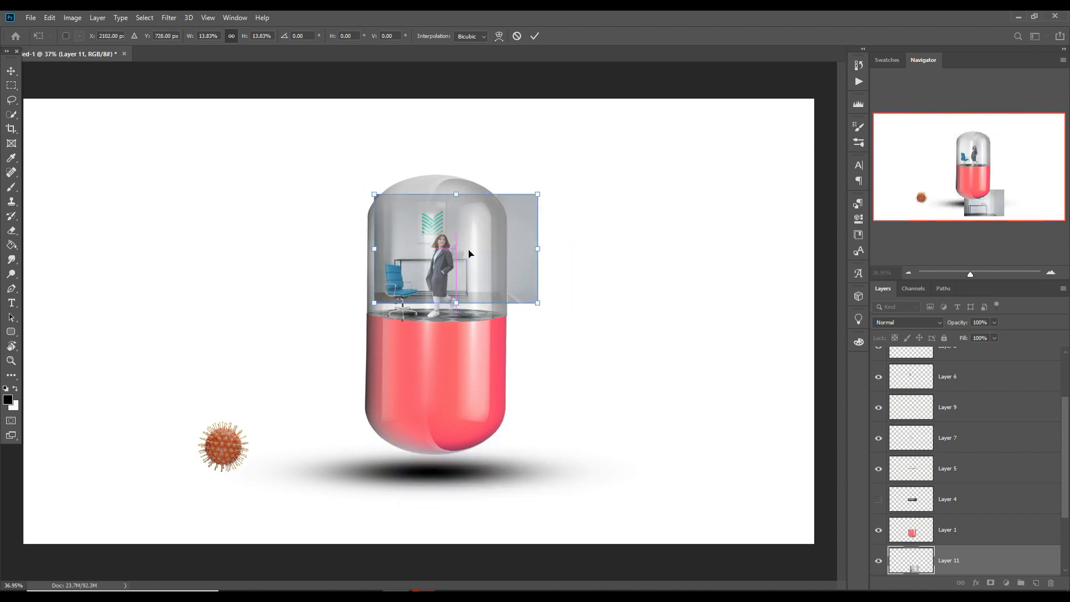
left_click_drag(460, 310, 463, 321)
left_click_drag(459, 242, 440, 238)
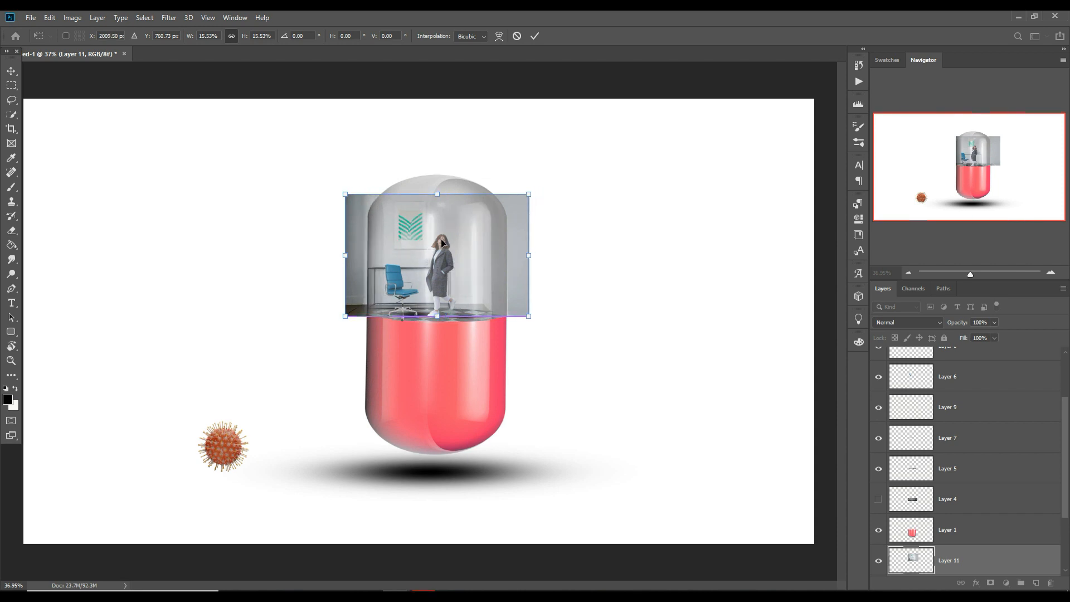
left_click(534, 36)
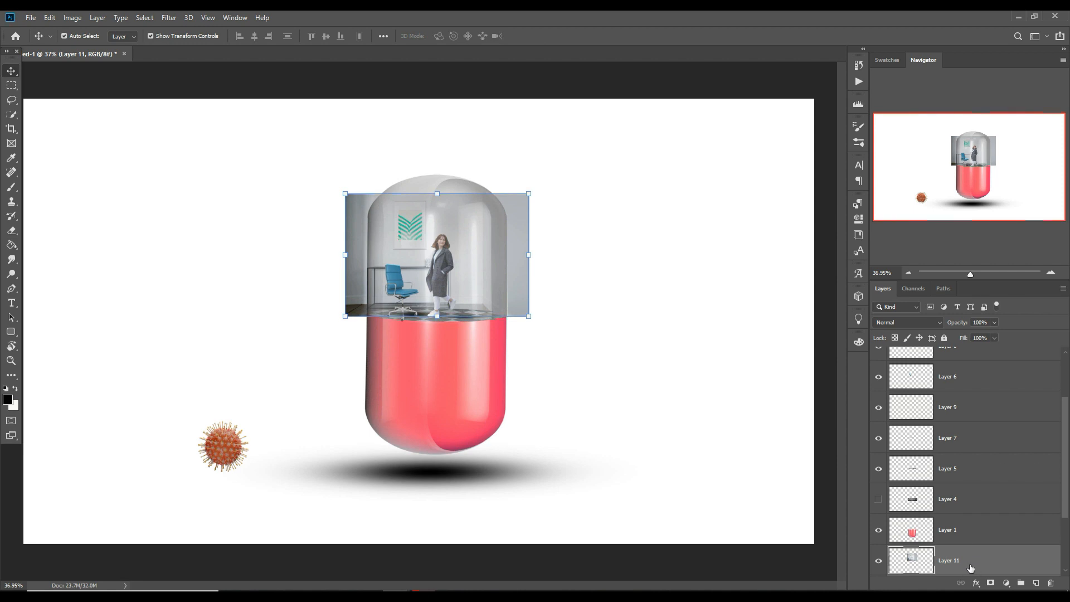
Add a layer mask to Layer 11 and paint black with a soft 175 px brush over the room areas outside the dome
left_click(991, 582)
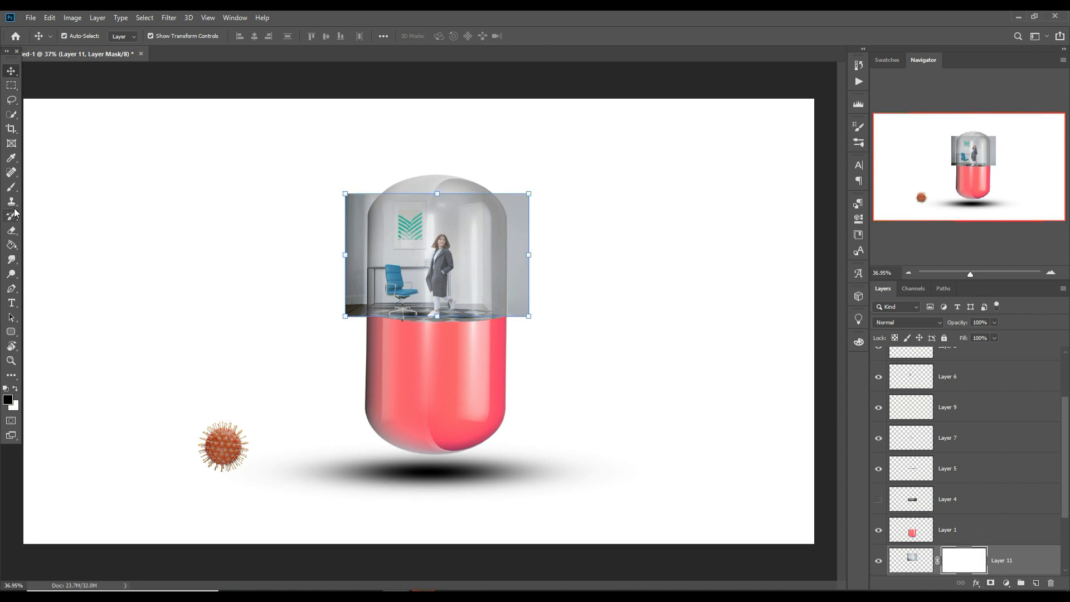
left_click(11, 187)
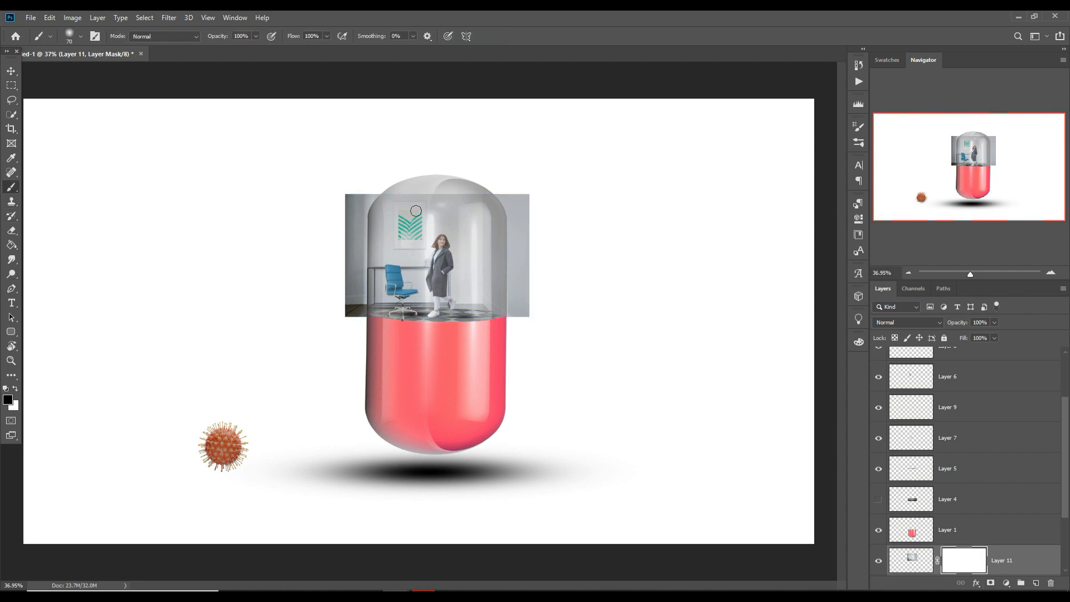
key("bracketright")
key("bracketright")
key("bracketright")
key("bracketright")
key("bracketright")
key("bracketright")
key("bracketright")
key("bracketleft")
key("bracketleft")
mouse_move(363, 196)
left_mouse_down()
mouse_move(366, 228)
mouse_move(379, 196)
mouse_move(360, 315)
mouse_move(366, 267)
left_mouse_up()
mouse_move(358, 342)
left_mouse_down()
mouse_move(370, 277)
mouse_move(358, 310)
left_mouse_up()
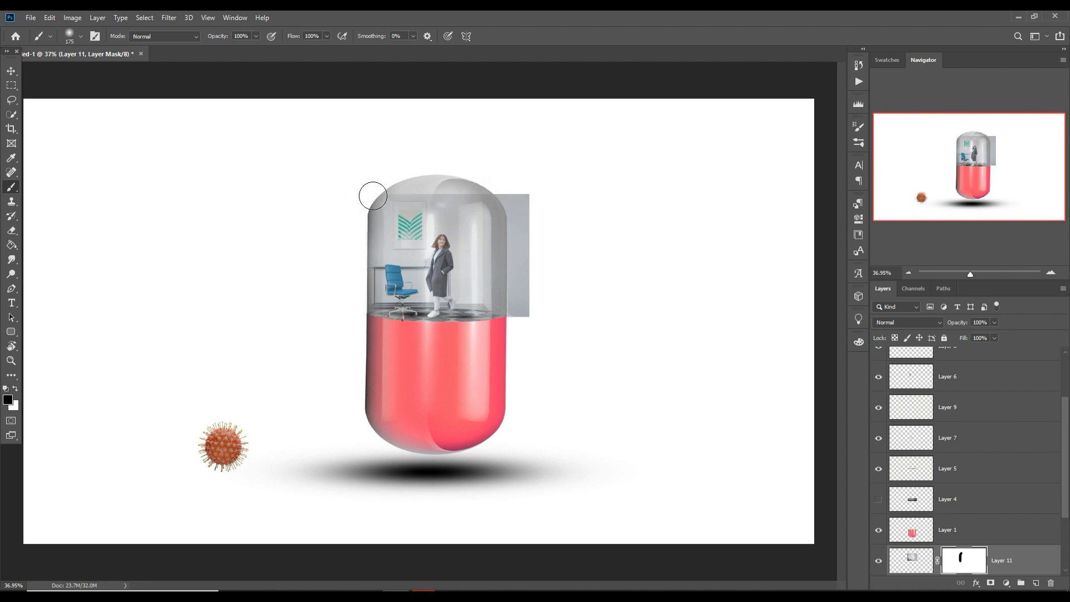
mouse_move(499, 191)
left_mouse_down()
mouse_move(557, 257)
mouse_move(527, 203)
mouse_move(544, 257)
mouse_move(529, 183)
mouse_move(534, 361)
mouse_move(526, 290)
mouse_move(545, 360)
mouse_move(516, 194)
left_mouse_up()
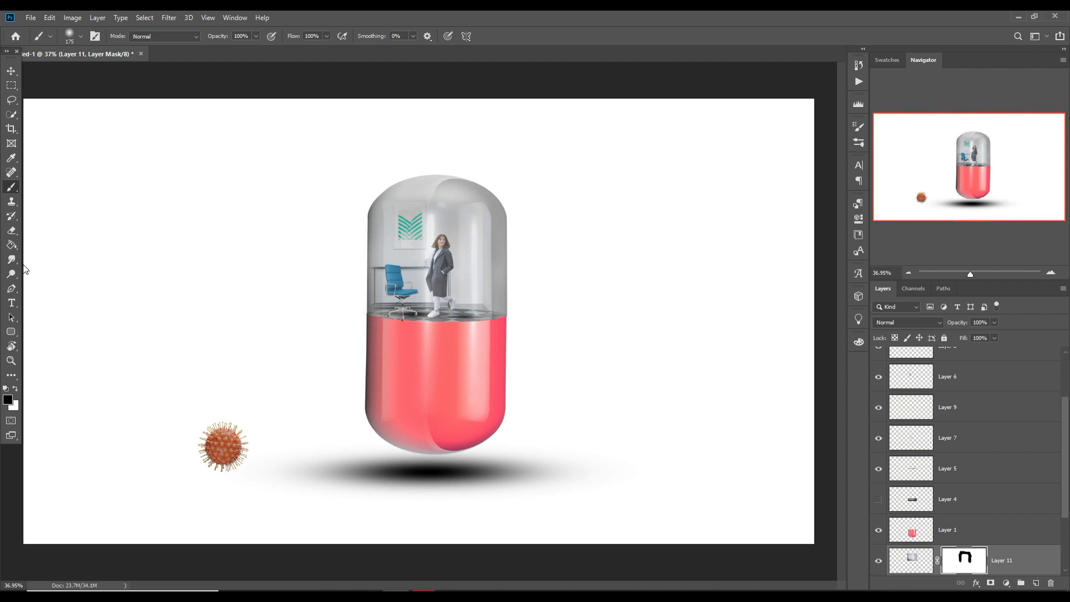
left_click(11, 71)
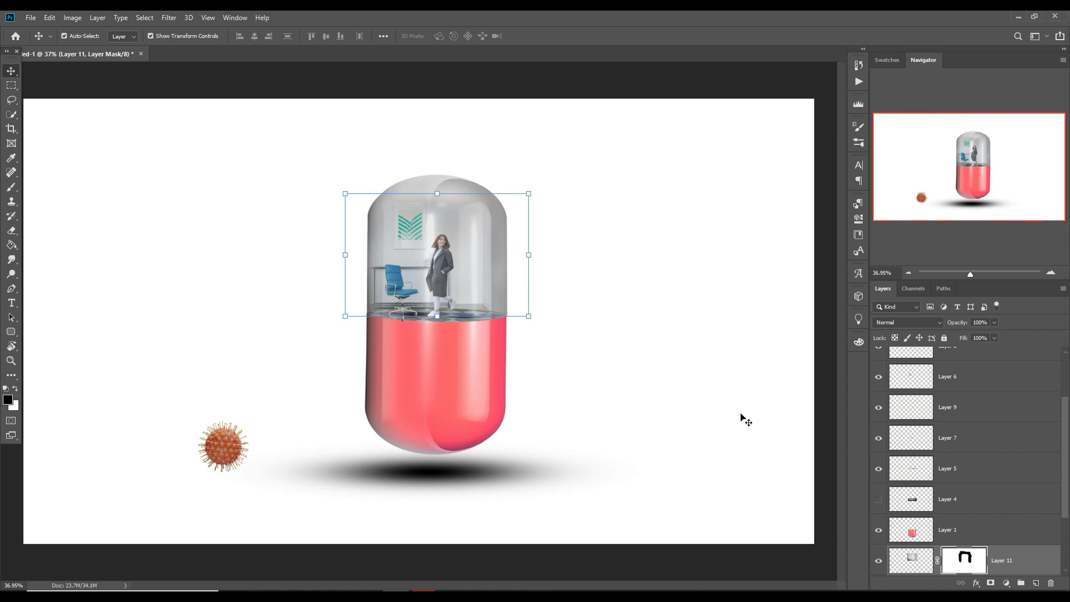
Add a Hue/Saturation adjustment clipped to the glass dome's Layer 3, with hue -131 and saturation +100
left_click(951, 499)
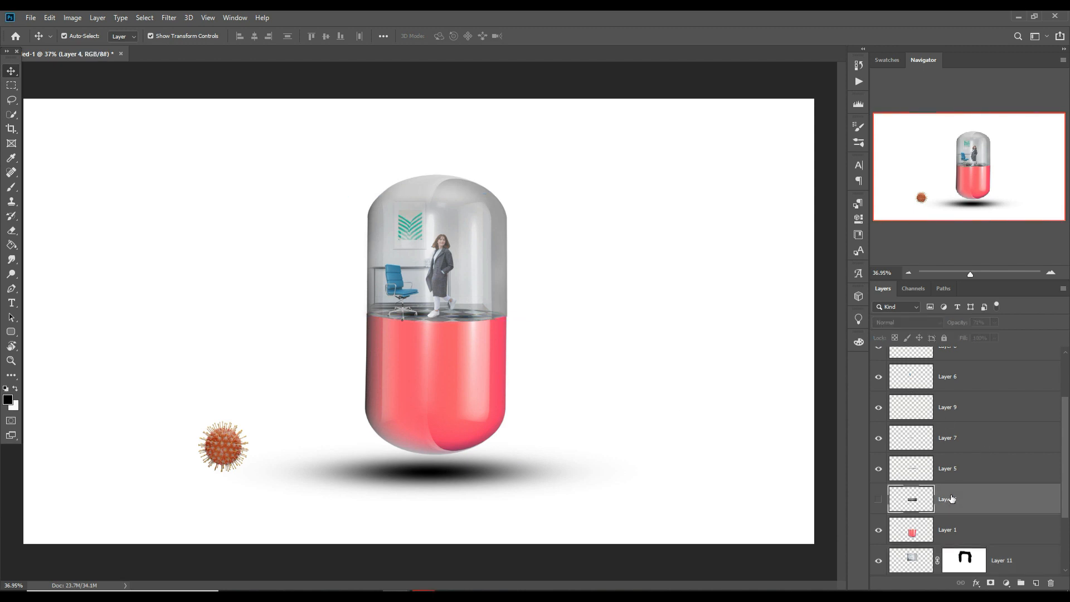
scroll(955, 430, "up", 3)
left_click(1028, 399)
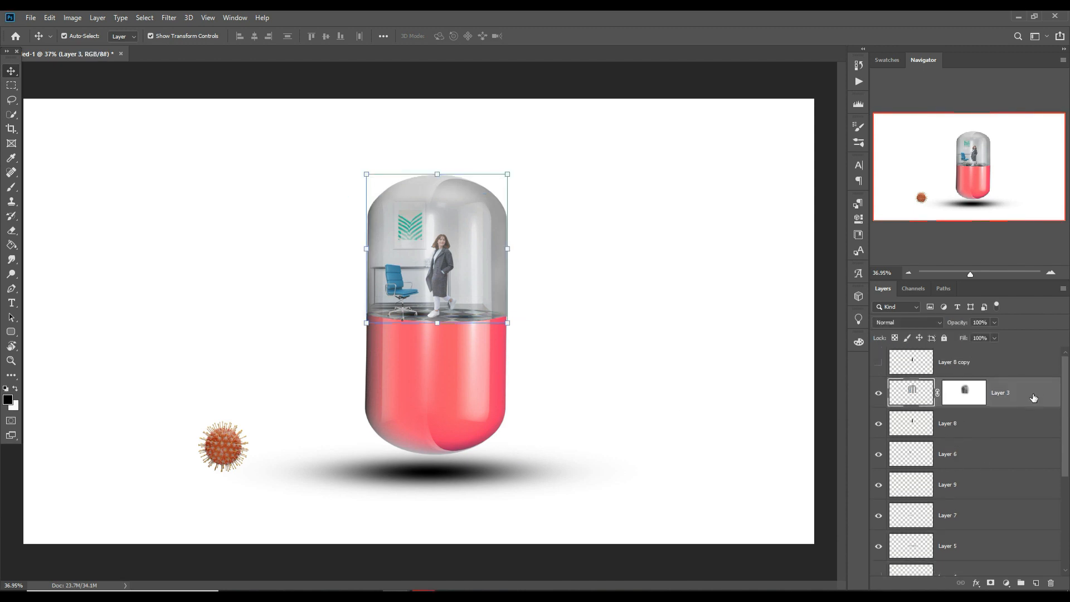
left_click(1005, 583)
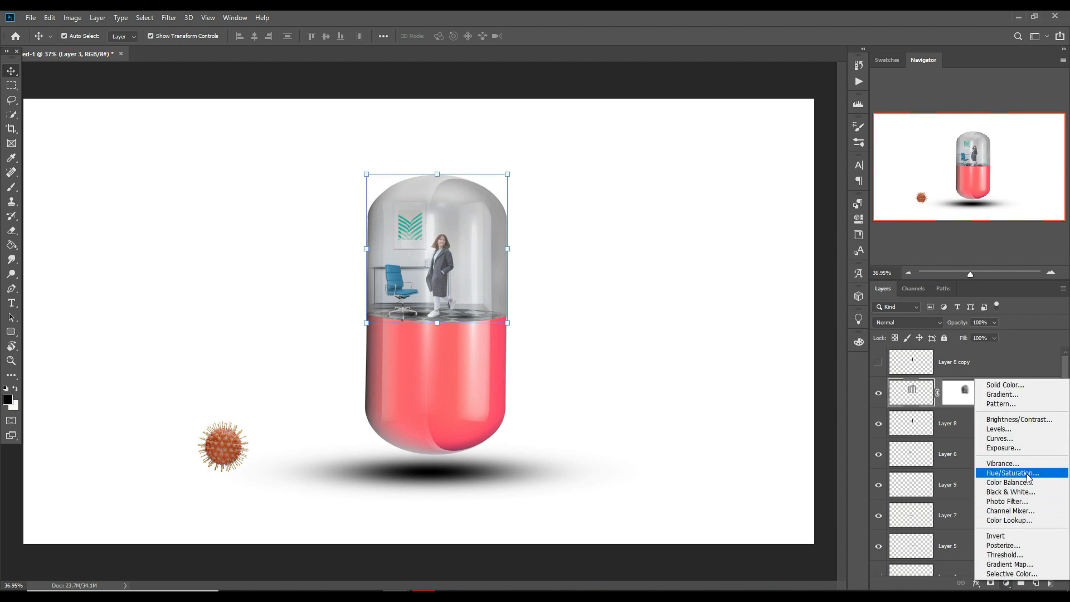
left_click(1027, 473)
left_click(762, 447)
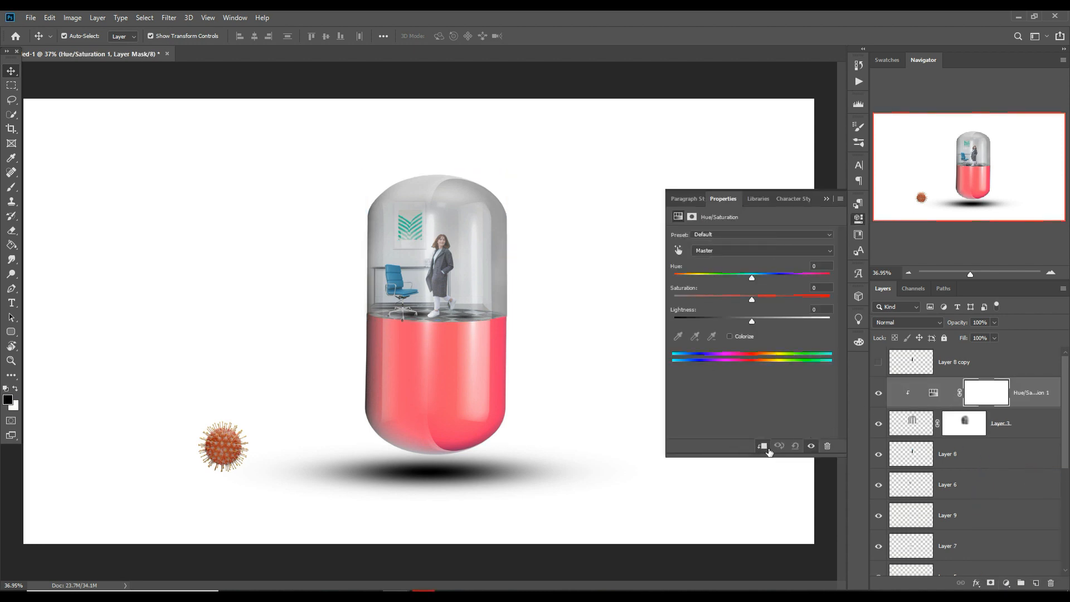
left_click_drag(751, 281, 830, 300)
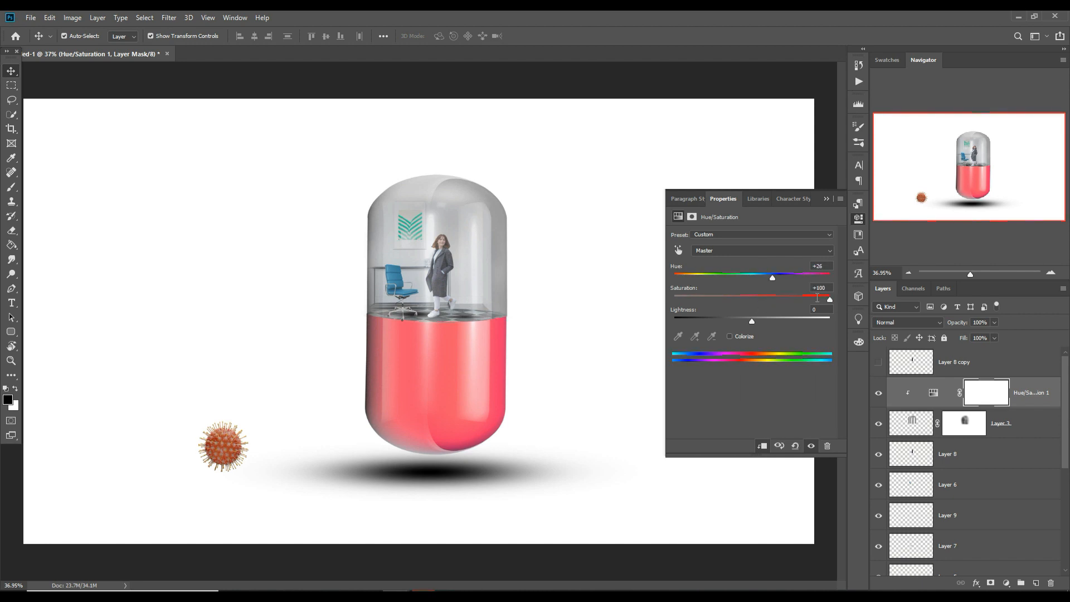
left_click_drag(774, 278, 691, 271)
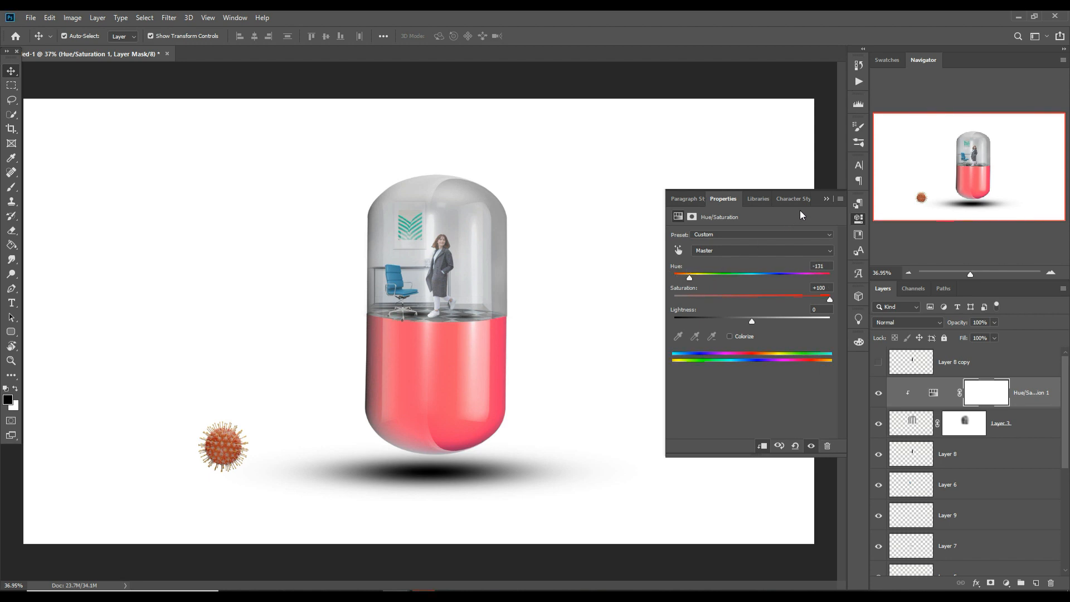
left_click(828, 199)
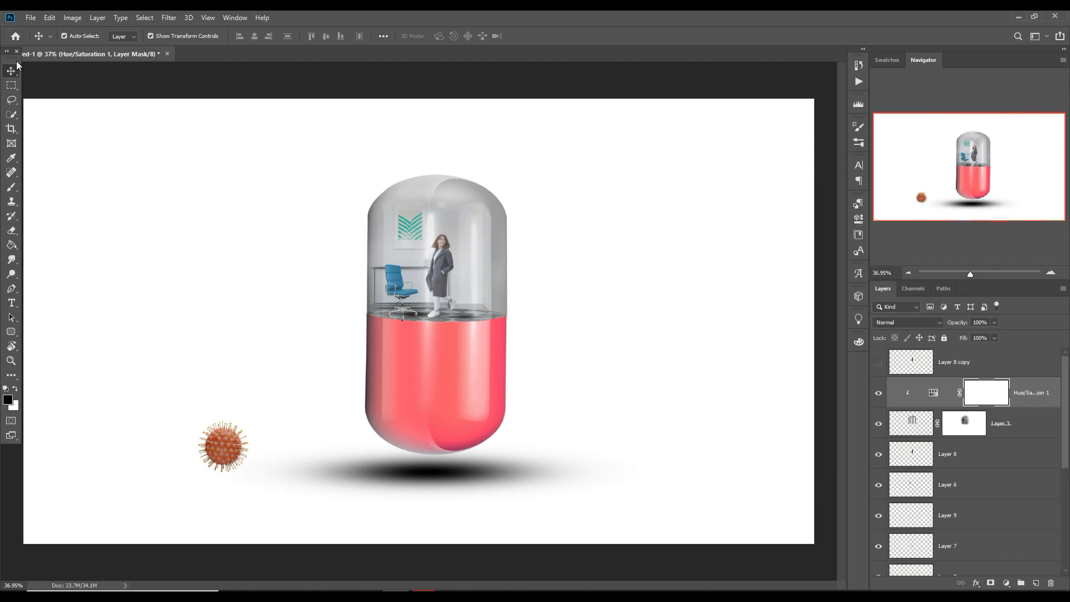
Raise the shadow on Layer 2 to the capsule's base, and add a new layer clipped to the red half on Layer 1
mouse_move(468, 471)
left_mouse_down()
mouse_move(461, 477)
mouse_move(469, 465)
left_mouse_up()
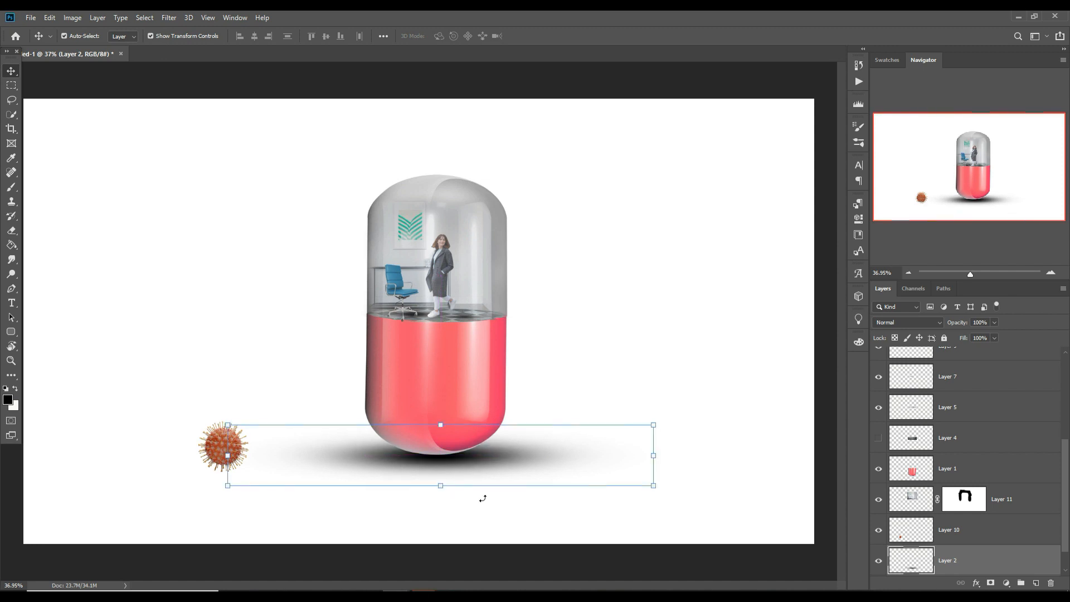
scroll(1048, 529, "down", 1)
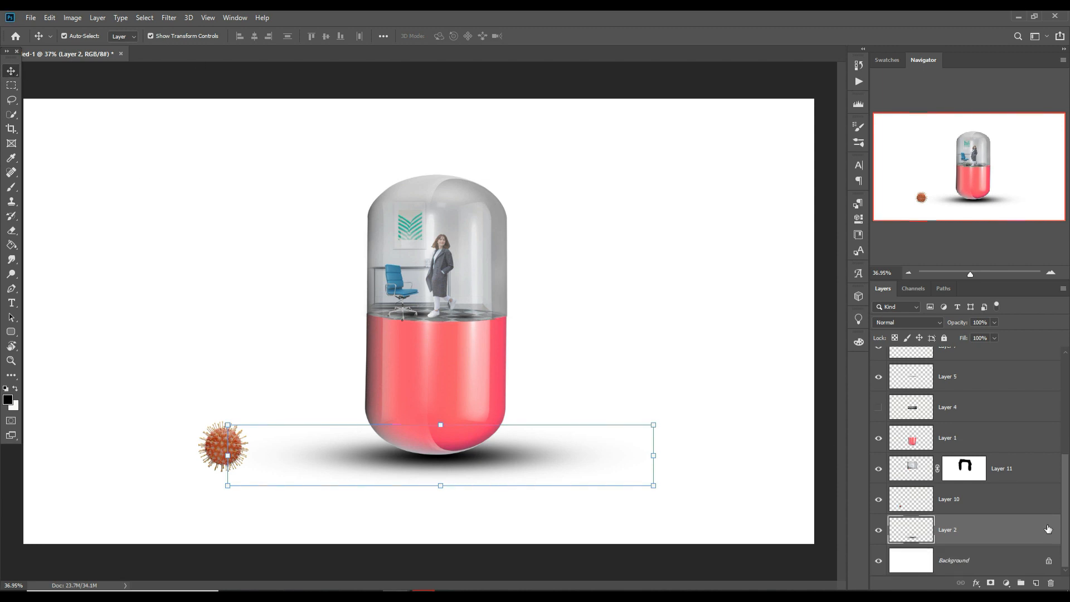
left_click(1012, 466)
left_click(1036, 583)
left_click_drag(1005, 473, 1011, 438)
right_click(1023, 442)
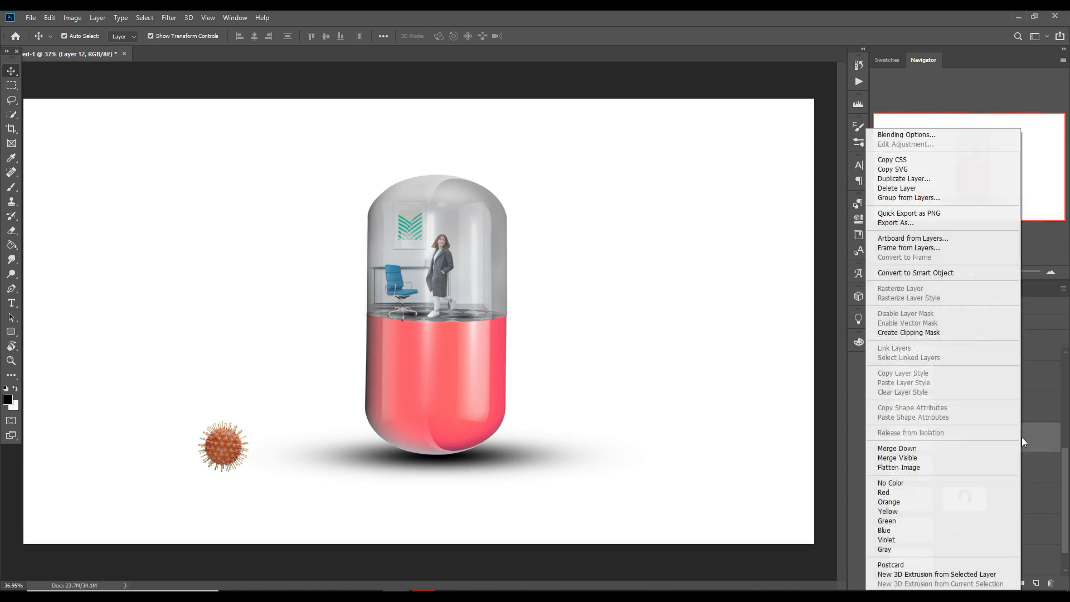
left_click(917, 332)
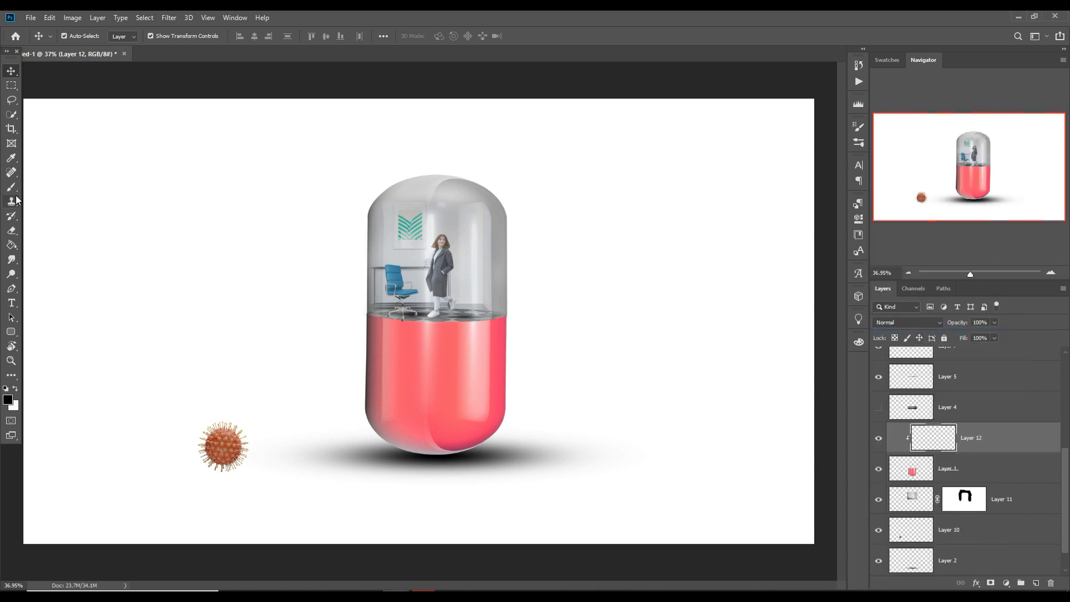
Paint soft black shading along the capsule's rounded bottom on Layer 12 with a 500 px brush
key("b")
key("bracketright")
key("bracketright")
key("bracketright")
key("bracketright")
key("bracketright")
key("bracketleft")
key("bracketleft")
key("bracketleft")
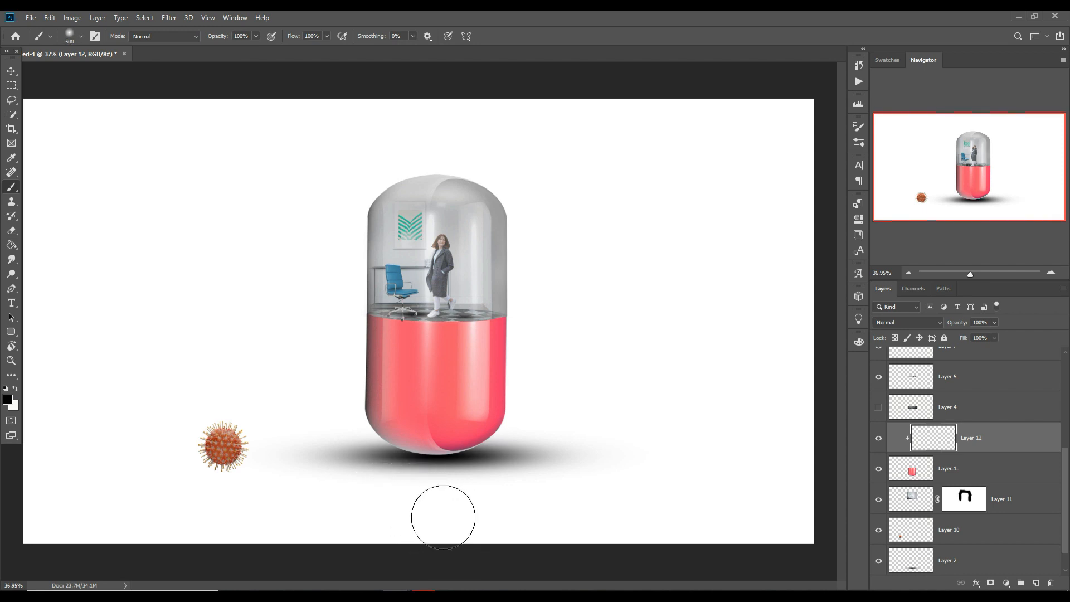
mouse_move(445, 492)
left_mouse_down()
mouse_move(495, 487)
mouse_move(394, 487)
left_mouse_up()
key("v")
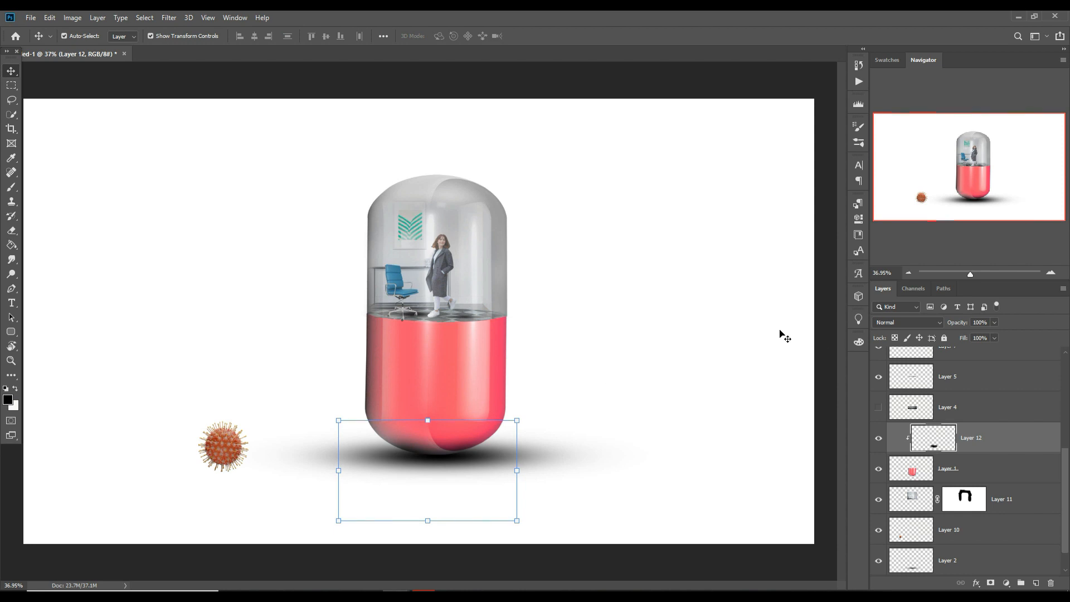
Select Layer 8 copy through Layer 11 and rotate the whole capsule by about -0.9 degrees
scroll(1058, 456, "up", 5)
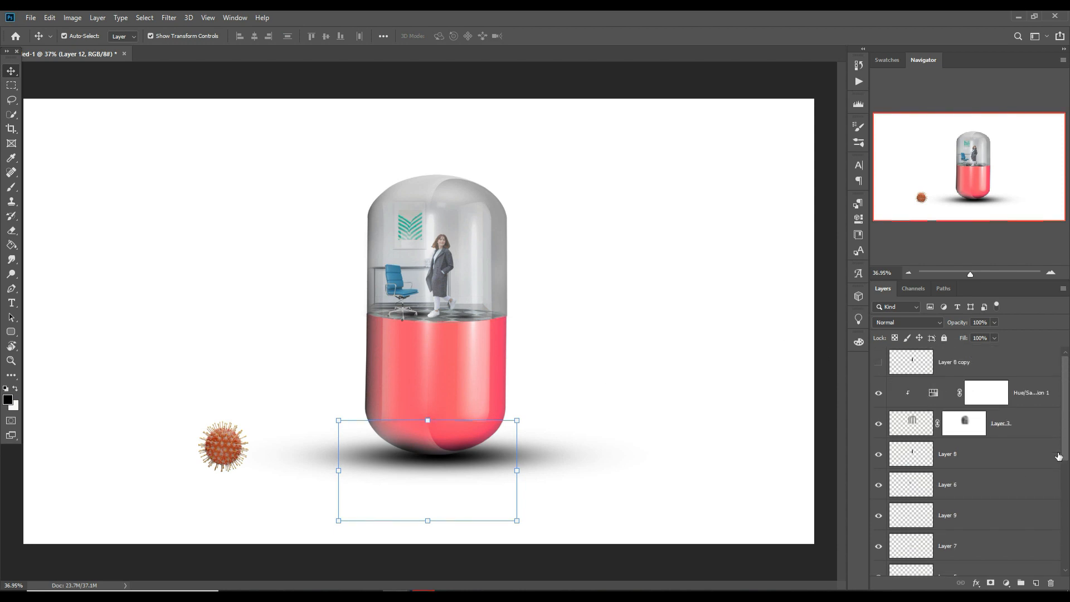
left_click(1027, 366)
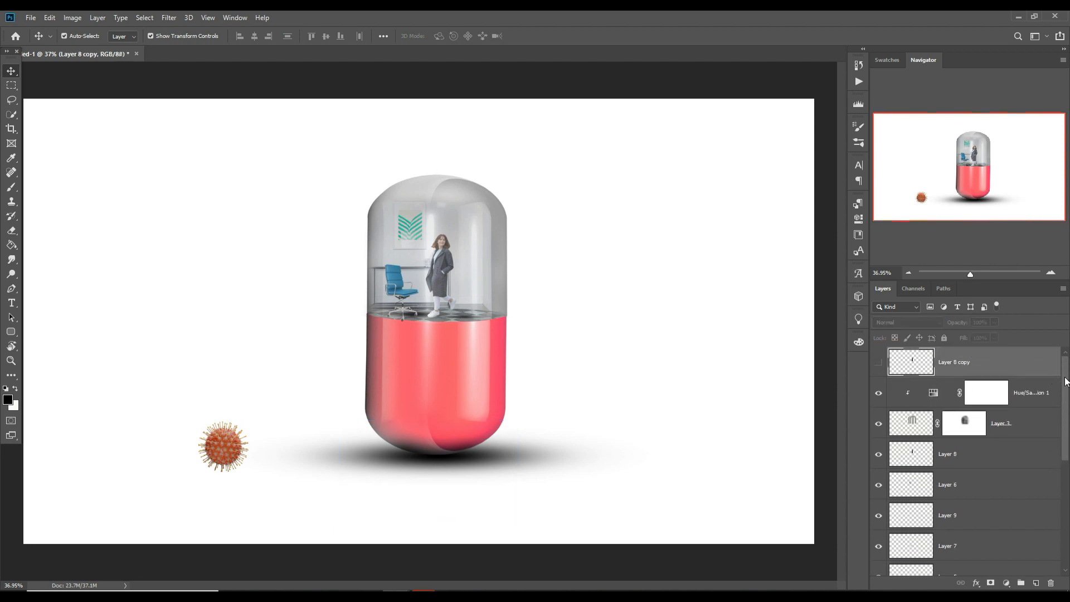
scroll(1066, 381, "down", 5)
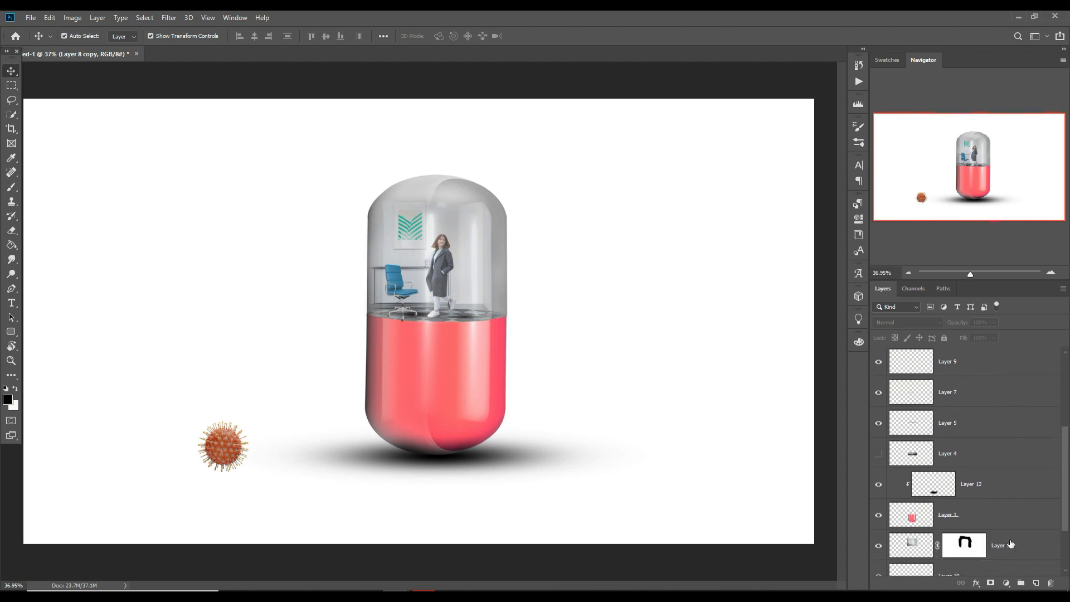
left_click(1017, 546, "shift")
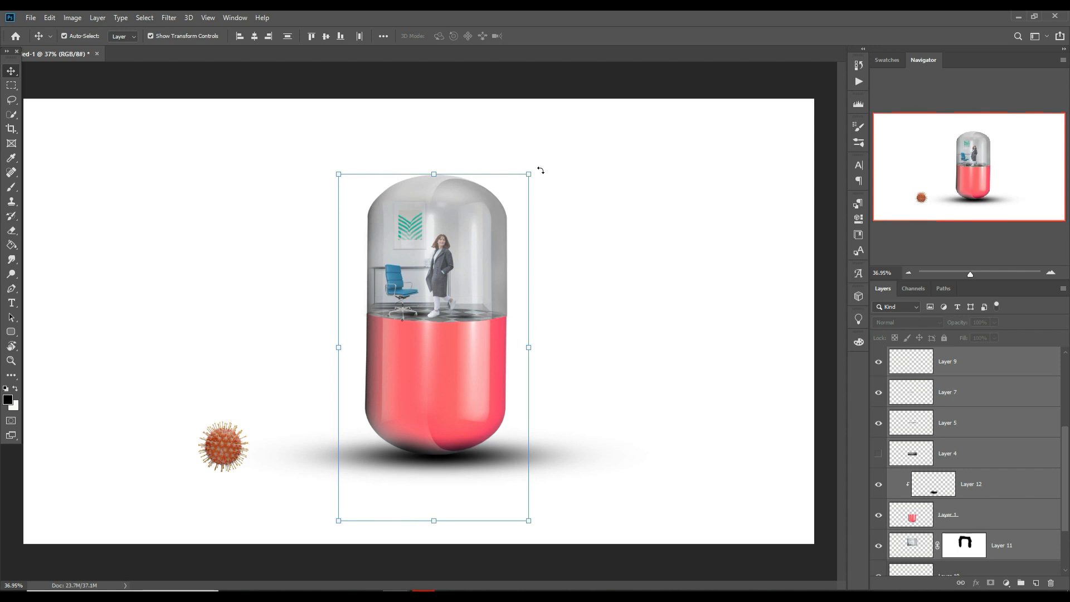
key("ctrl+t")
left_click_drag(539, 170, 538, 170)
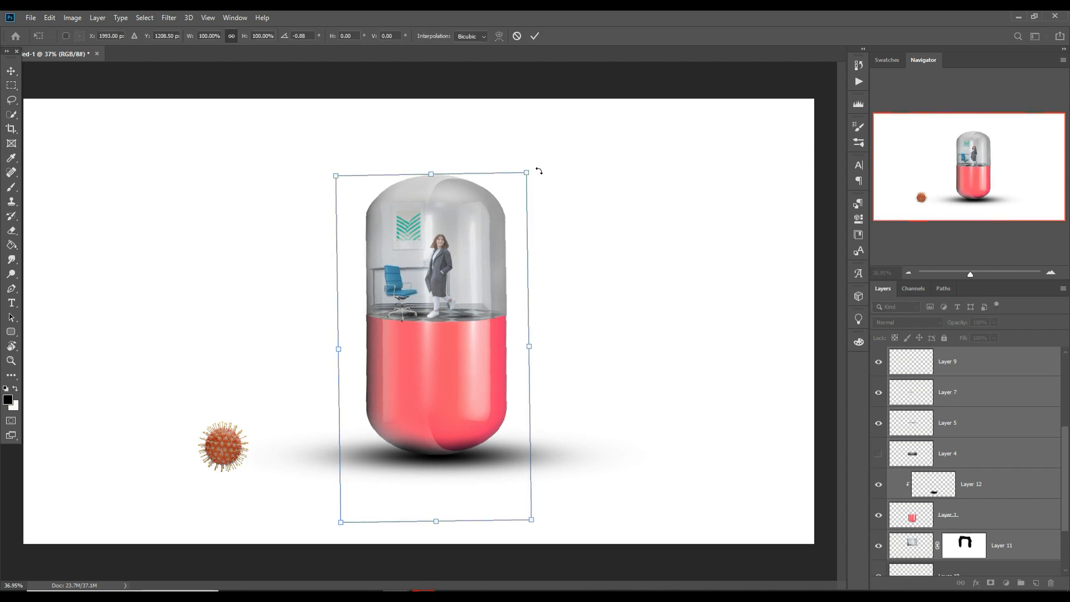
left_click(535, 36)
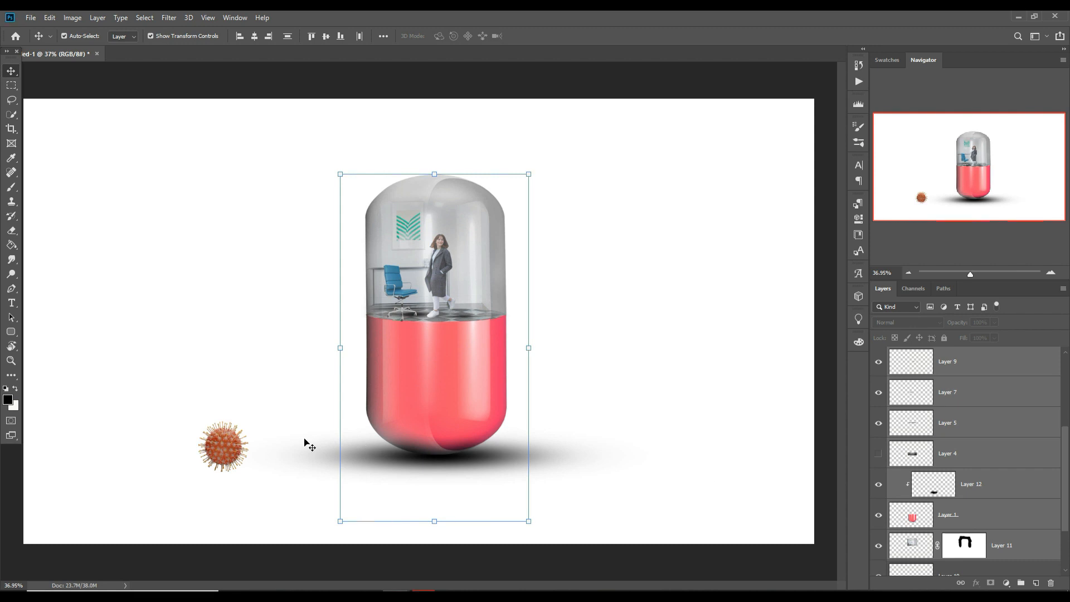
Duplicate the virus on Layer 10, scale the copy to about 88% and place it low on the capsule's opposite side
left_click(228, 460)
right_click(1025, 559)
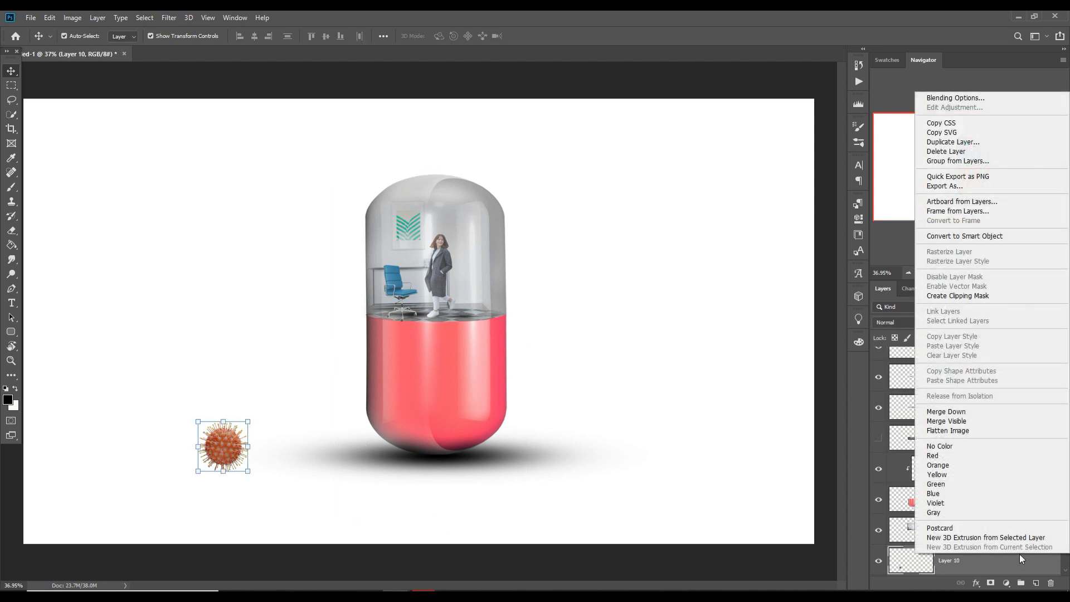
left_click(949, 142)
left_click(614, 175)
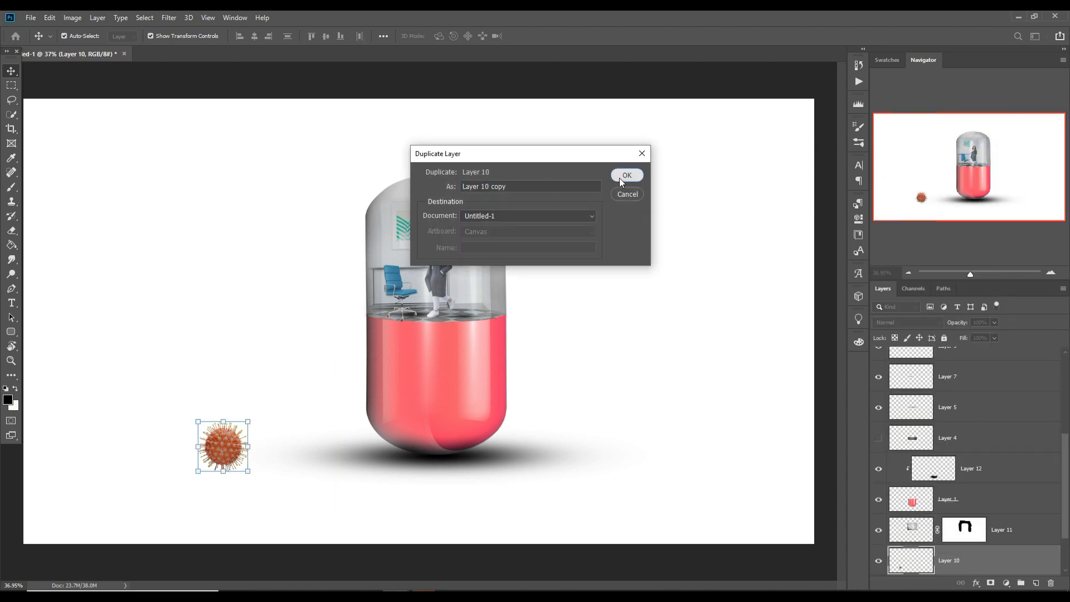
left_click_drag(247, 422, 625, 494)
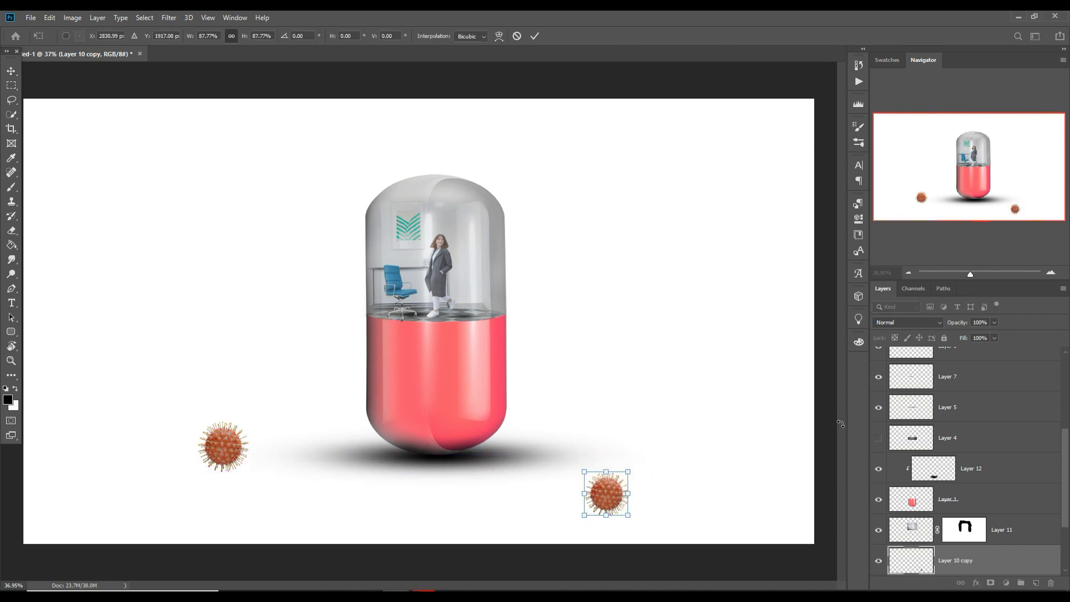
key("Return")
Duplicate the virus on Layer 10 copy, scale the duplicate to about 176% and place it above the original, beside the capsule's red half
right_click(1016, 559)
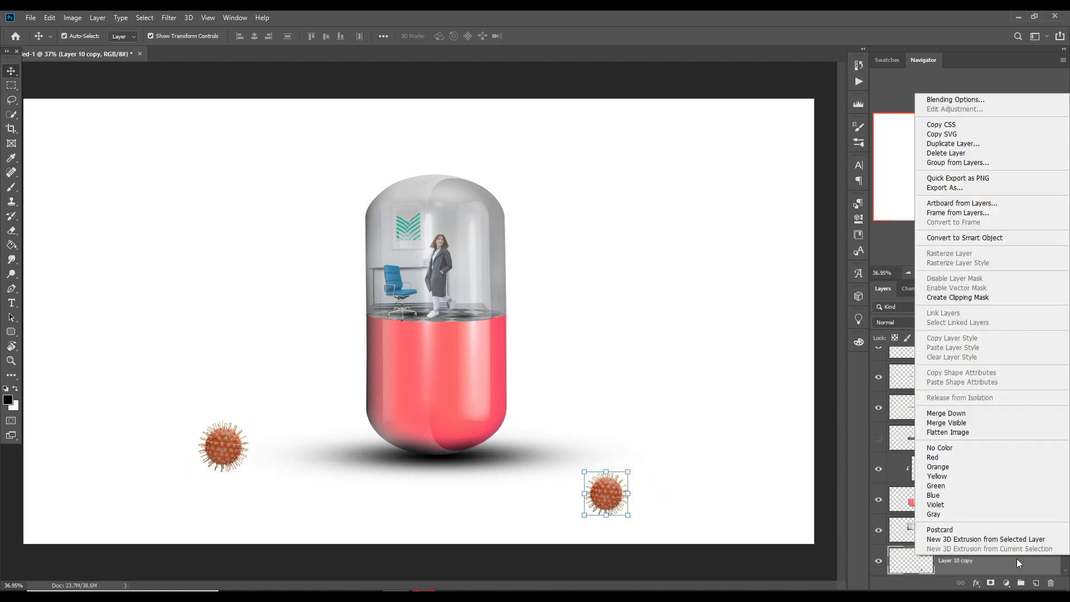
left_click(953, 143)
left_click(624, 177)
left_click_drag(606, 493, 683, 349)
left_click_drag(642, 377, 647, 393)
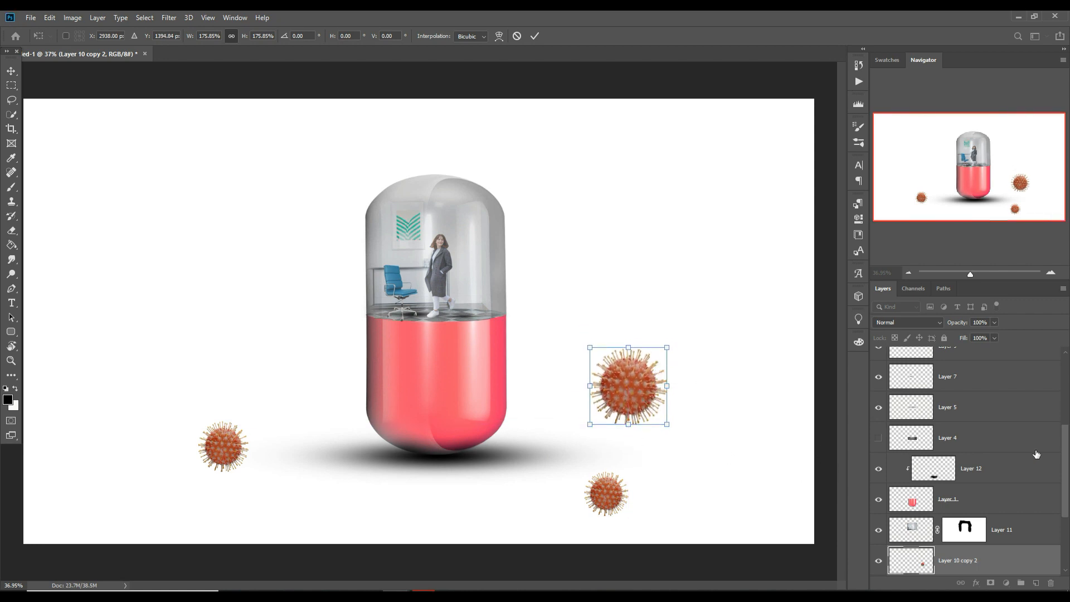
key("Return")
Duplicate the large virus, scale the copy to about 46% and place it across the capsule, between the capsule and the first virus
right_click(1011, 557)
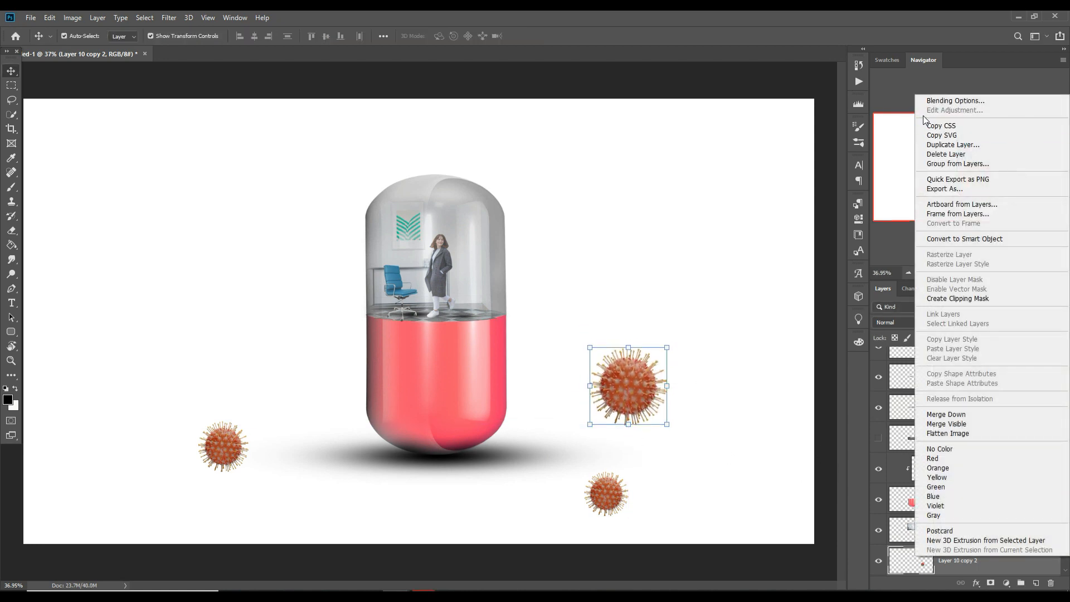
left_click(952, 144)
left_click(629, 176)
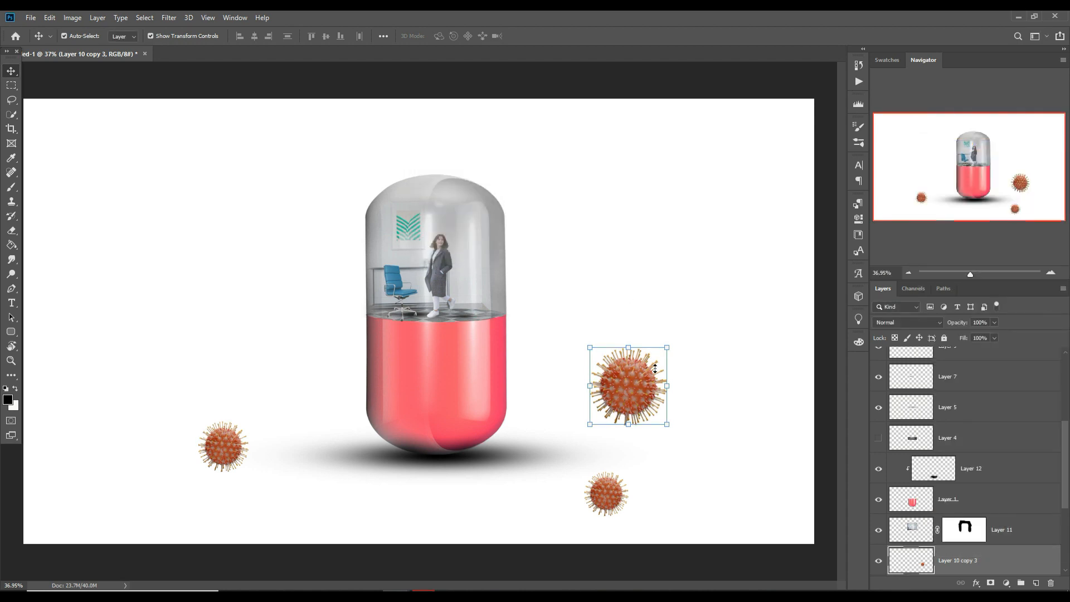
left_click(675, 353)
left_click_drag(612, 392, 313, 400)
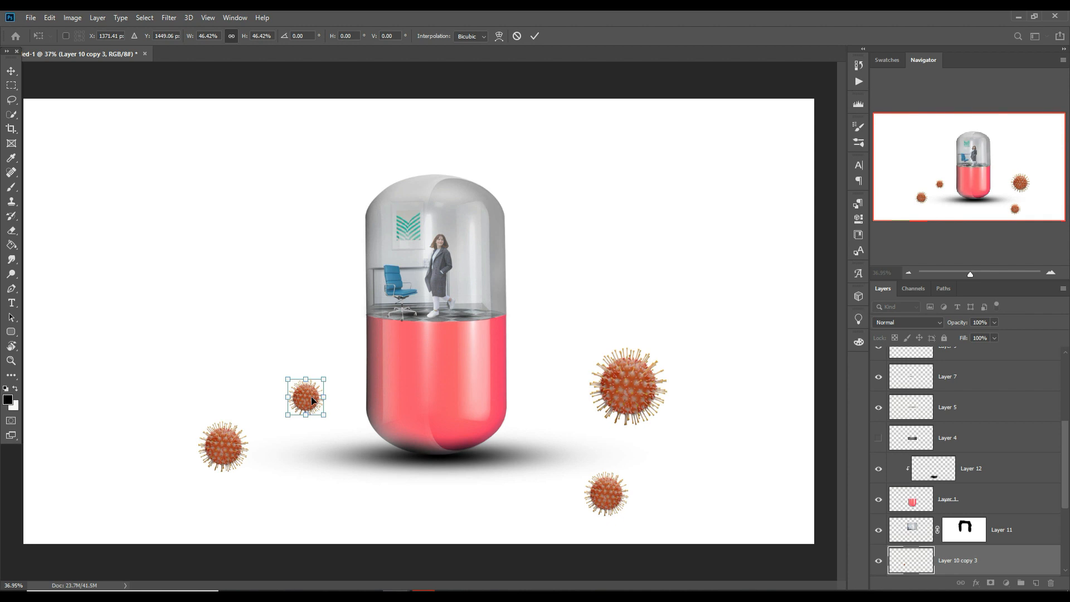
left_click(534, 36)
Duplicate the smallest virus, scale the copy to about 179% and place it high in the canvas's upper-left area
right_click(939, 525)
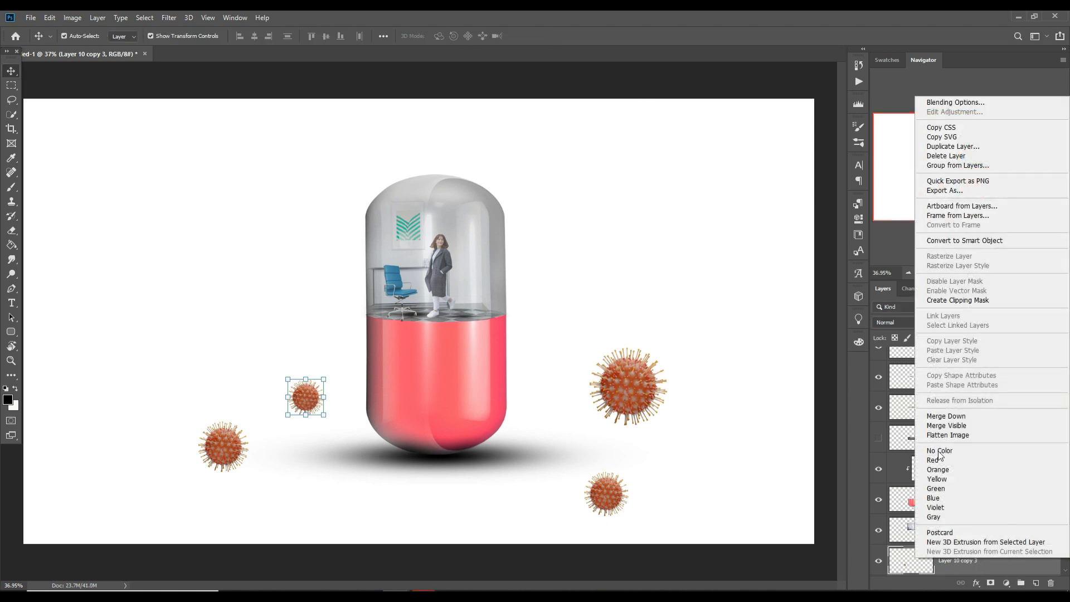
left_click(953, 146)
left_click(620, 180)
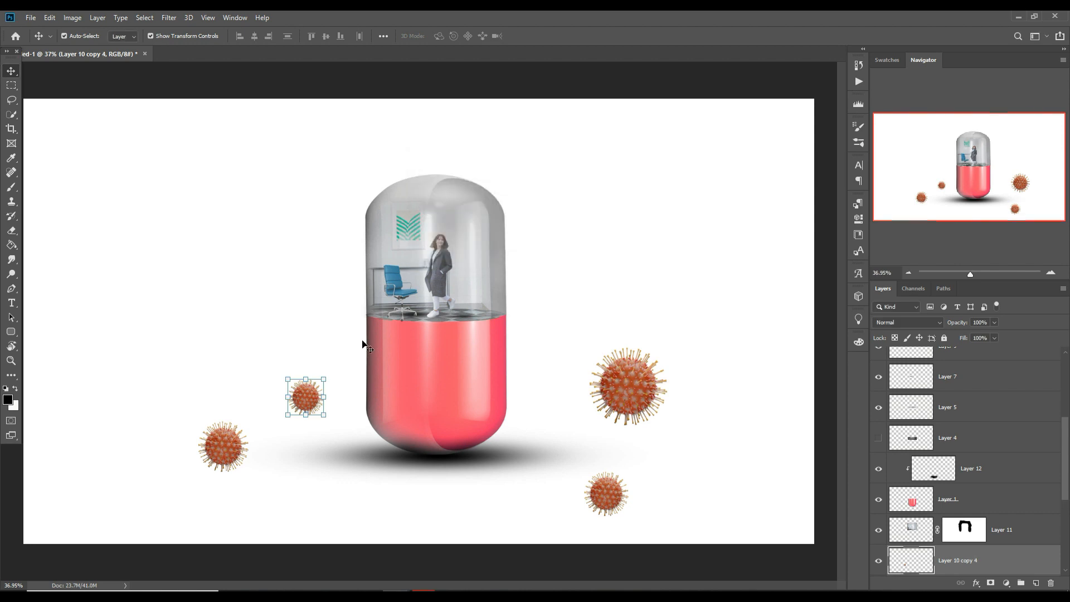
left_click_drag(326, 379, 213, 231)
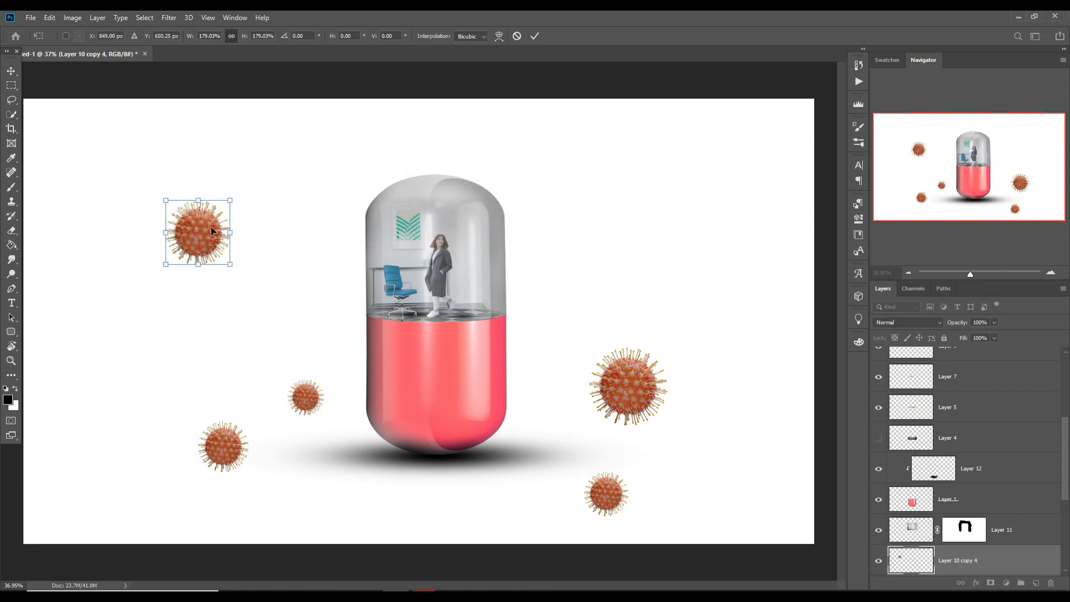
left_click(535, 37)
Add a new empty layer directly above the Background and create a Gradient Fill layer there
scroll(1051, 383, "down", 3)
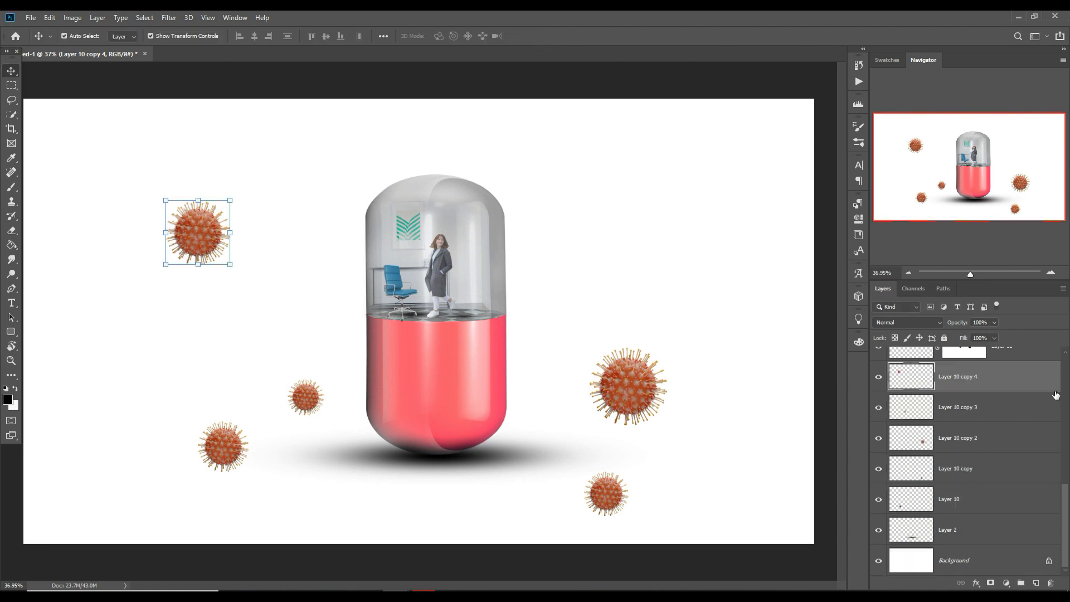
left_click(1020, 574)
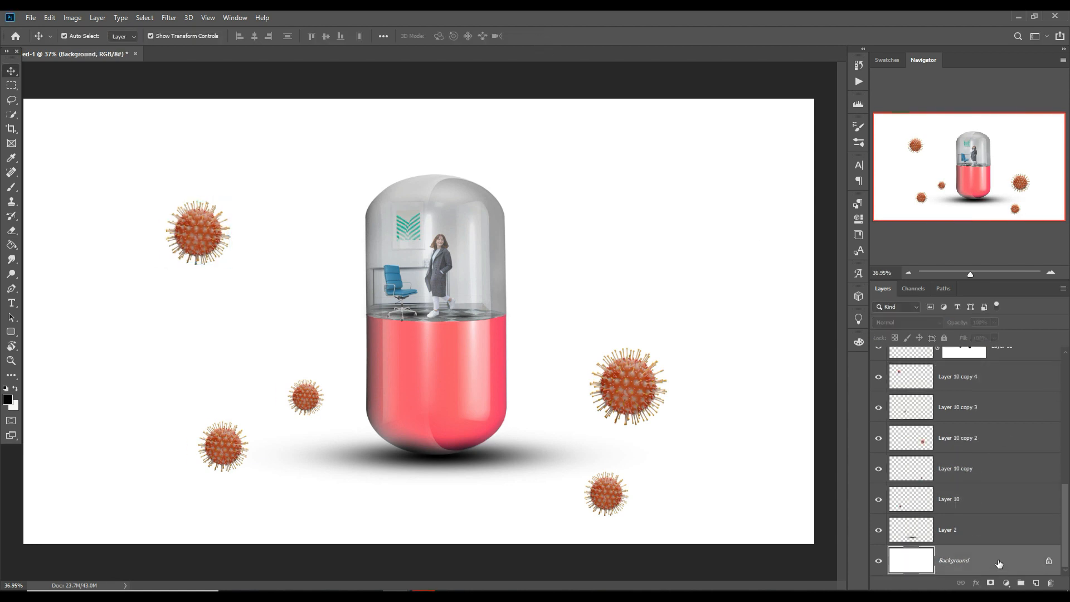
left_click(1037, 583)
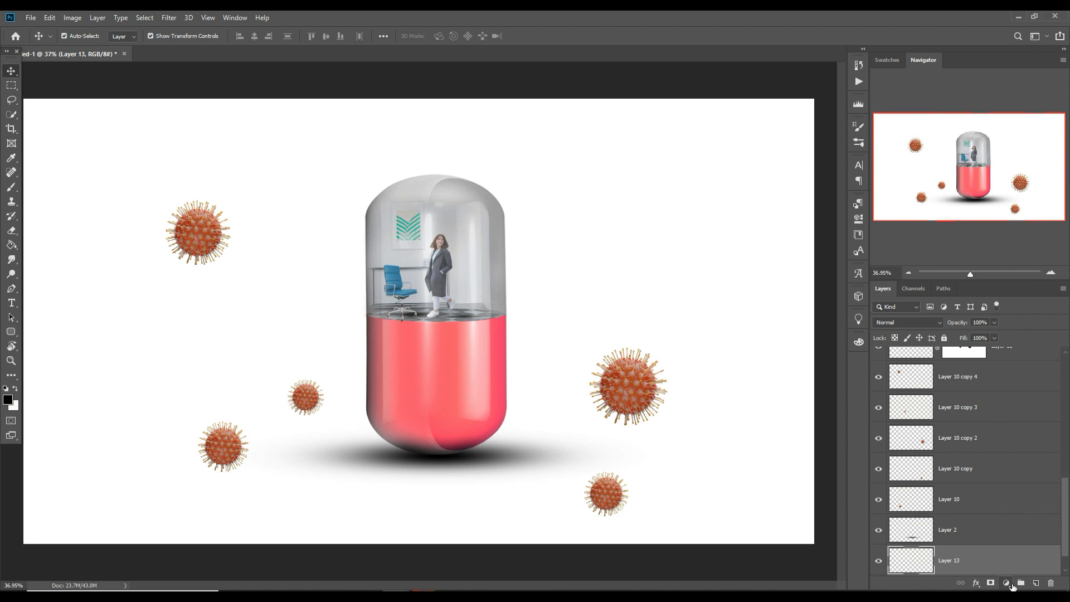
left_click(1006, 583)
left_click(994, 397)
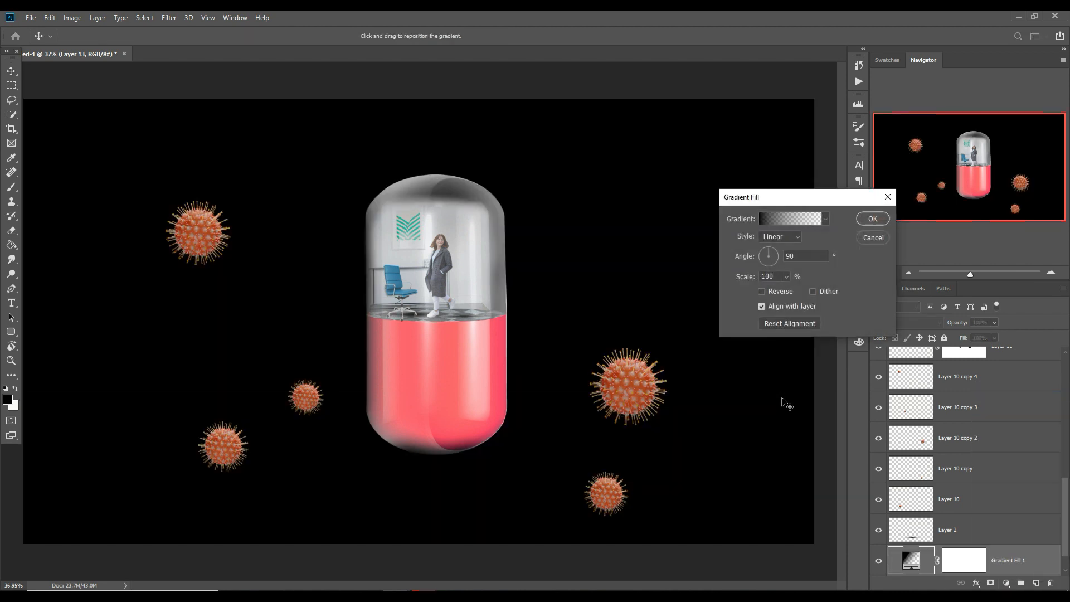
Base the fill's gradient on the Cyan preset and recolour its blue end stop to near-black 010101
left_click(786, 220)
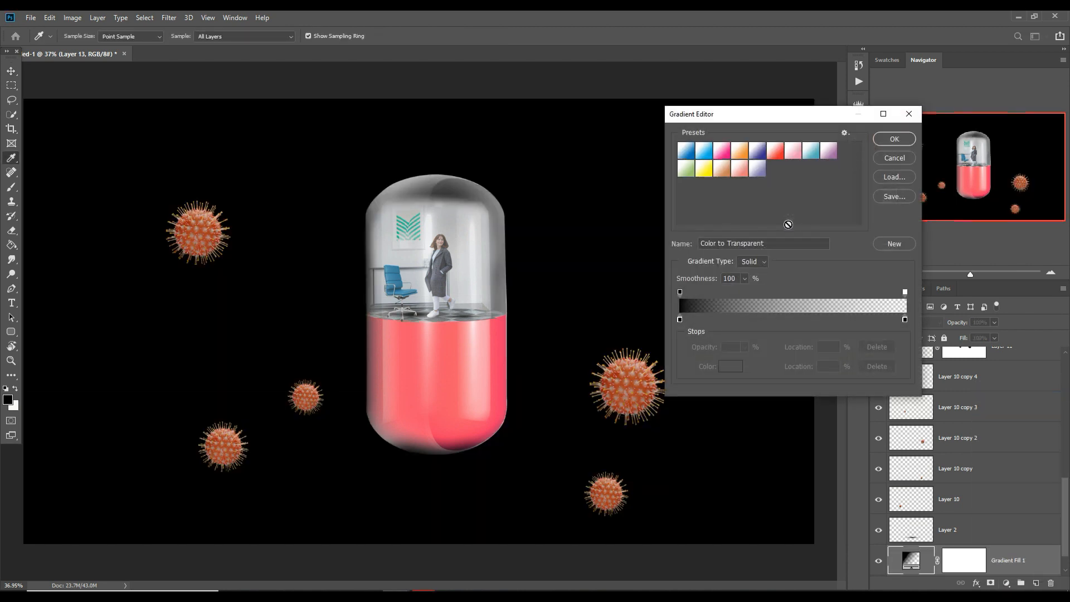
left_click(705, 152)
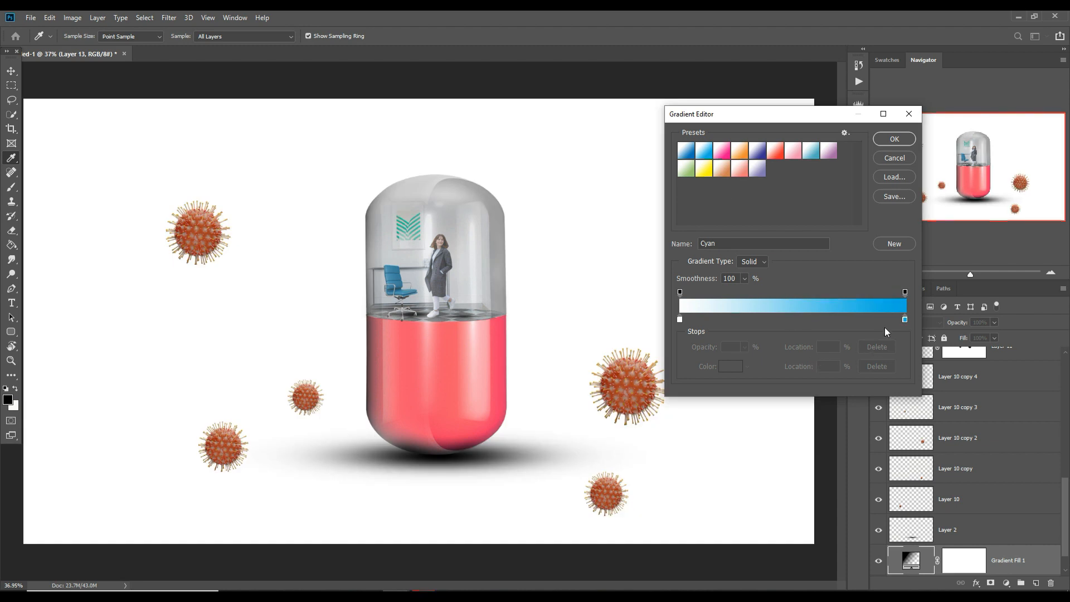
left_click(904, 320)
left_click(736, 368)
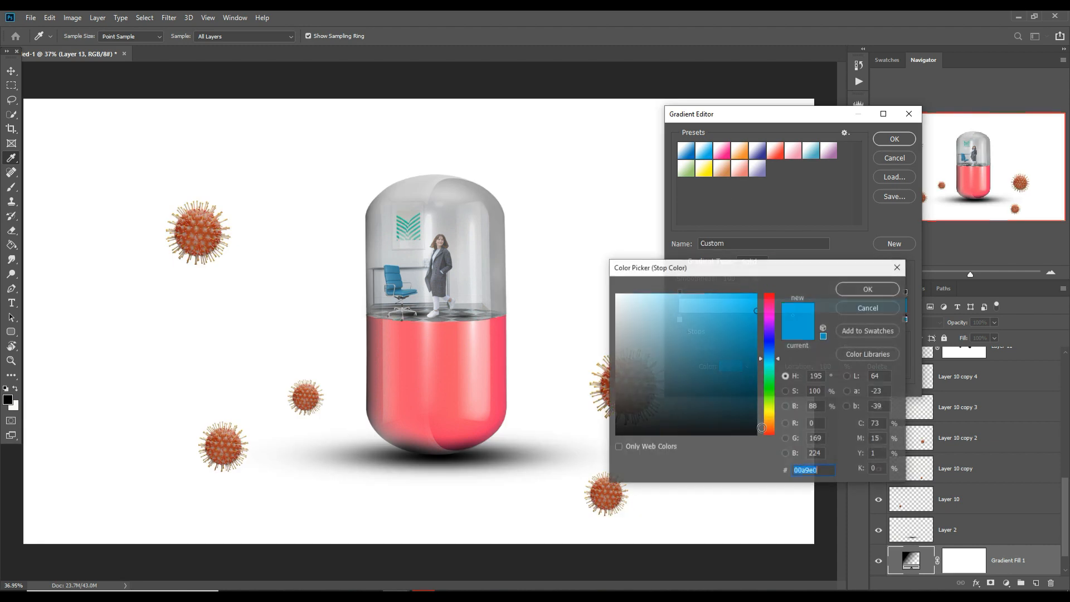
left_click_drag(623, 441, 618, 434)
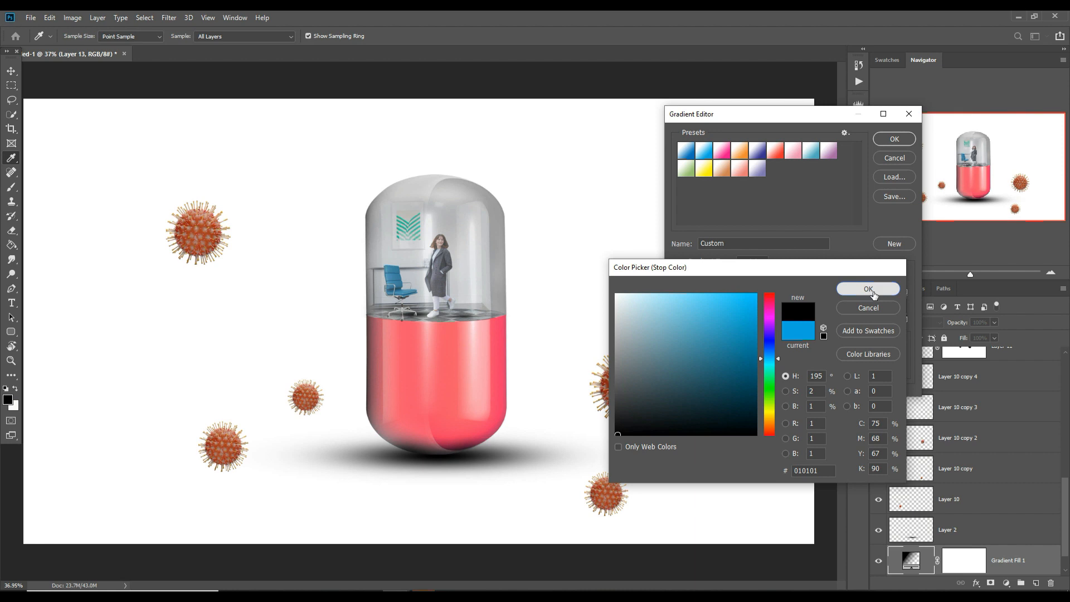
left_click(869, 289)
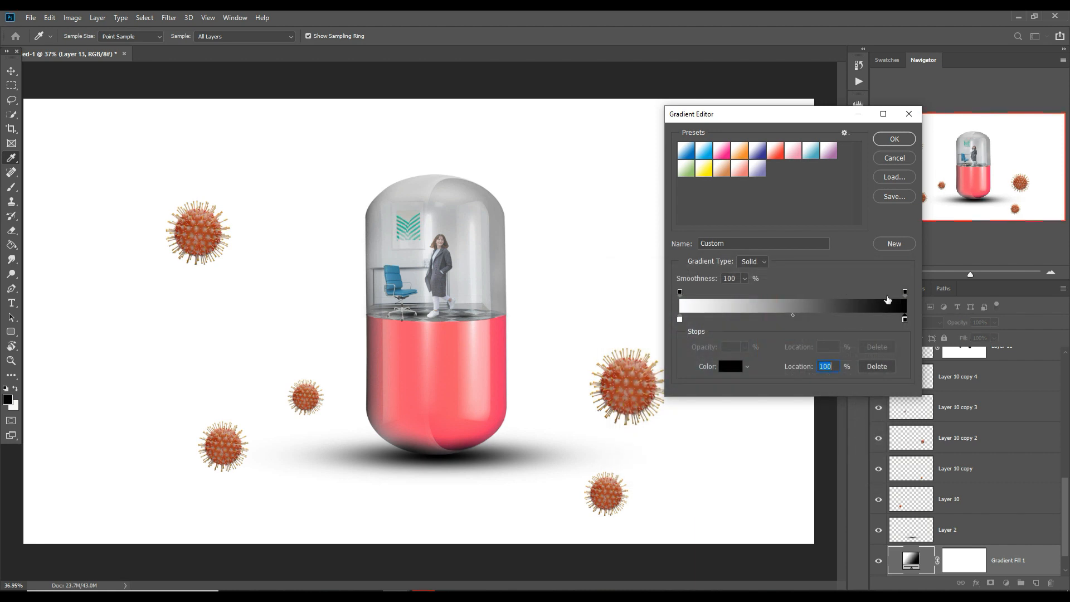
left_click(886, 140)
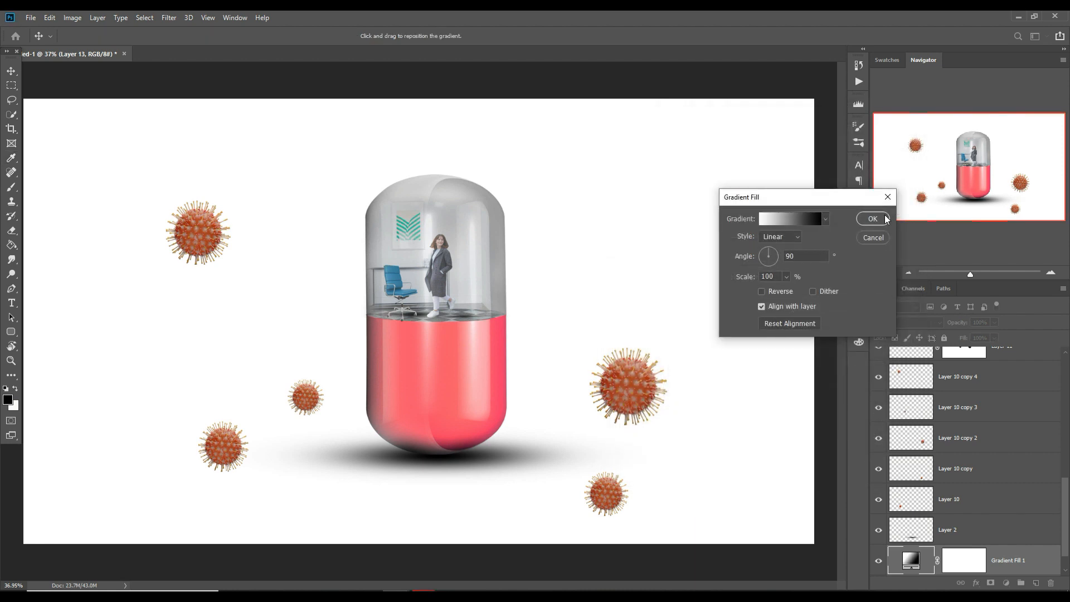
Set the gradient fill's style to Radial and apply it
left_click(796, 239)
left_click(781, 257)
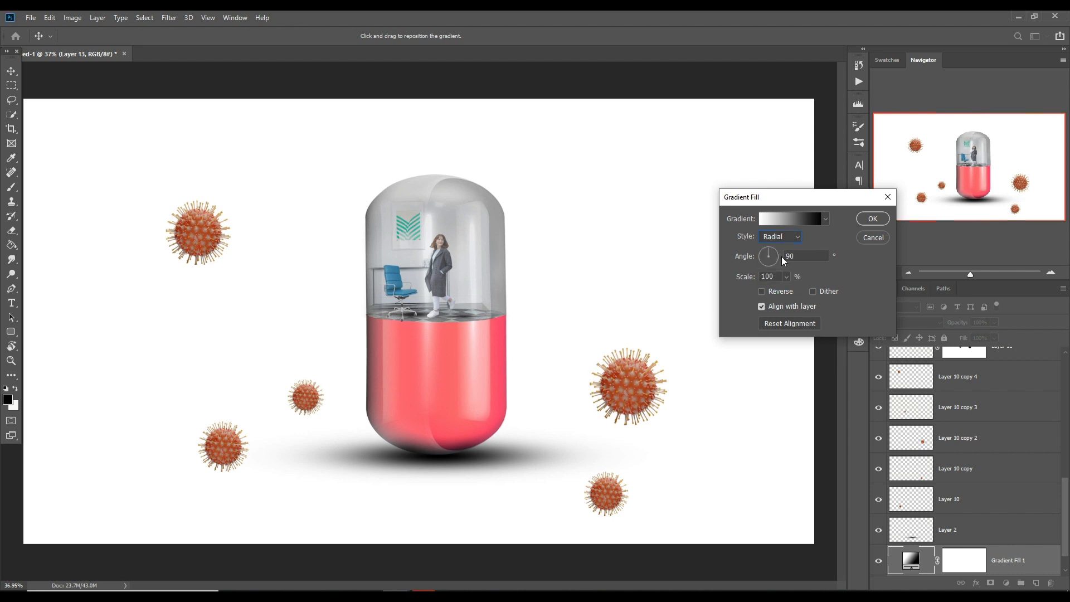
left_click(873, 218)
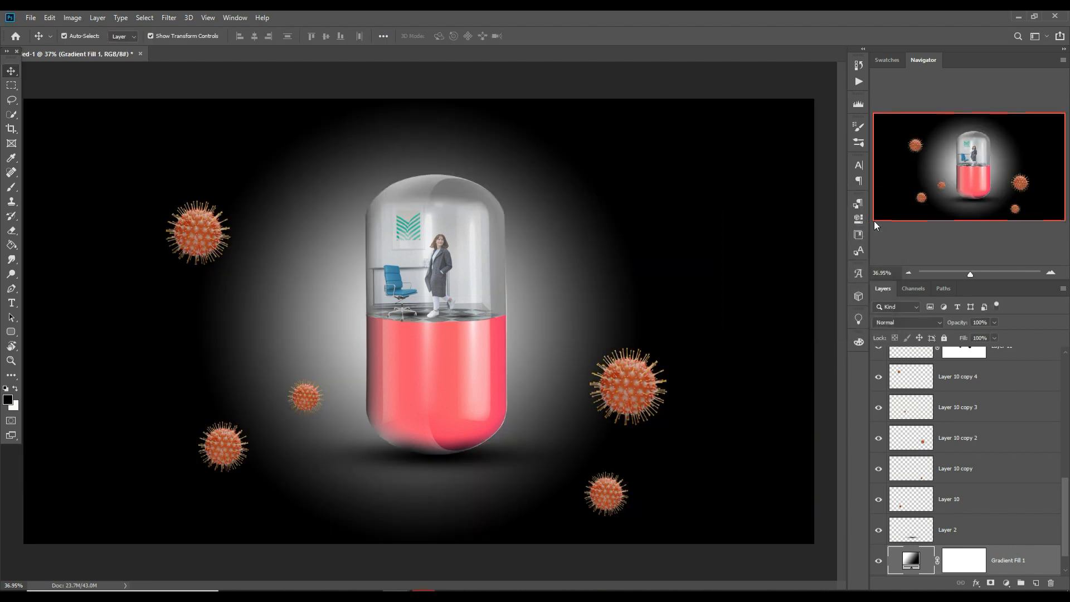
left_click(938, 322)
left_click(938, 322)
left_click(995, 335)
Enlarge the radial gradient on Gradient Fill 1 to a scale of about 352%
double_click(911, 560)
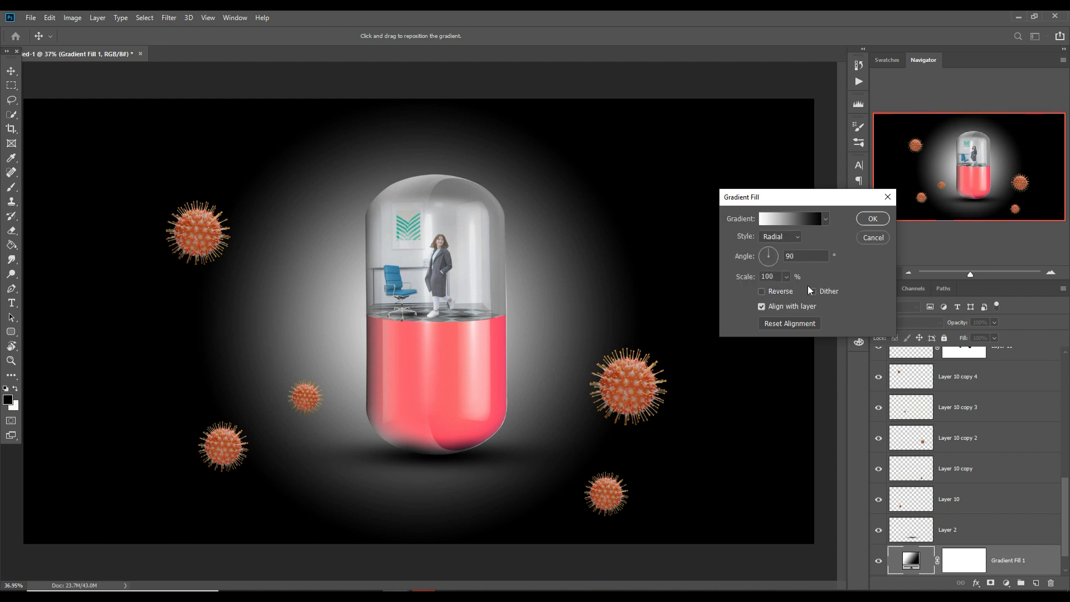
left_click_drag(786, 287, 796, 289)
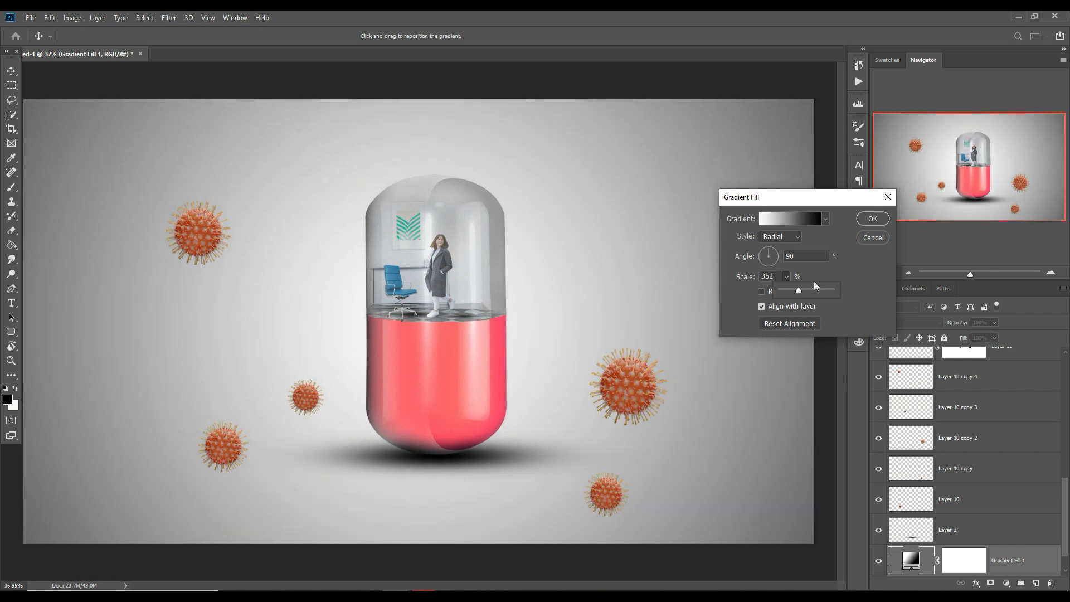
left_click(860, 220)
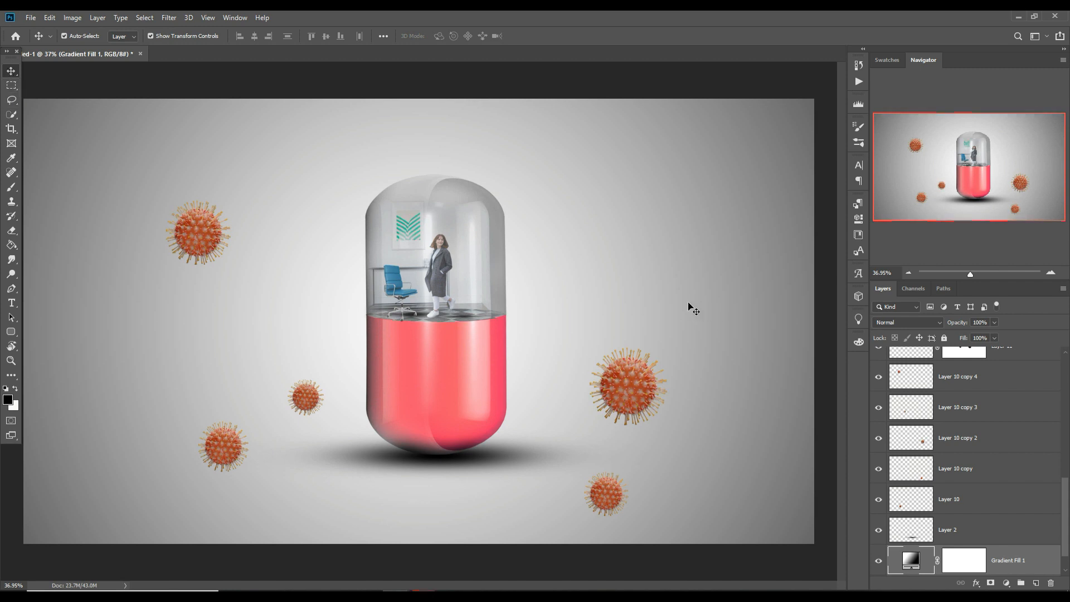
Move the woman on Layer 8 about 140 px horizontally away from the chair, inside the glass dome
key("ctrl+minus")
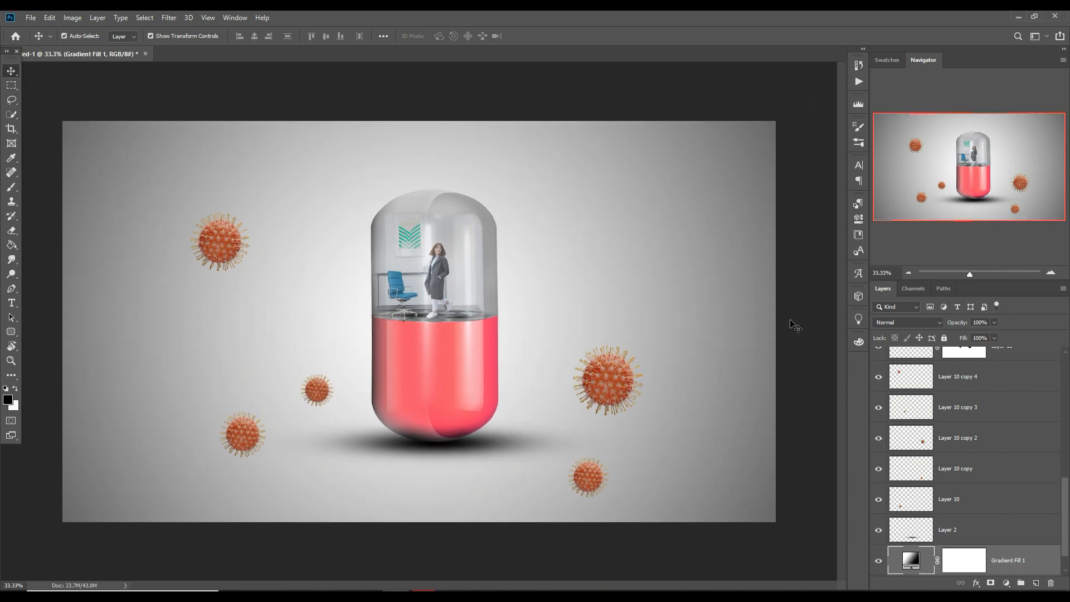
left_click(468, 251)
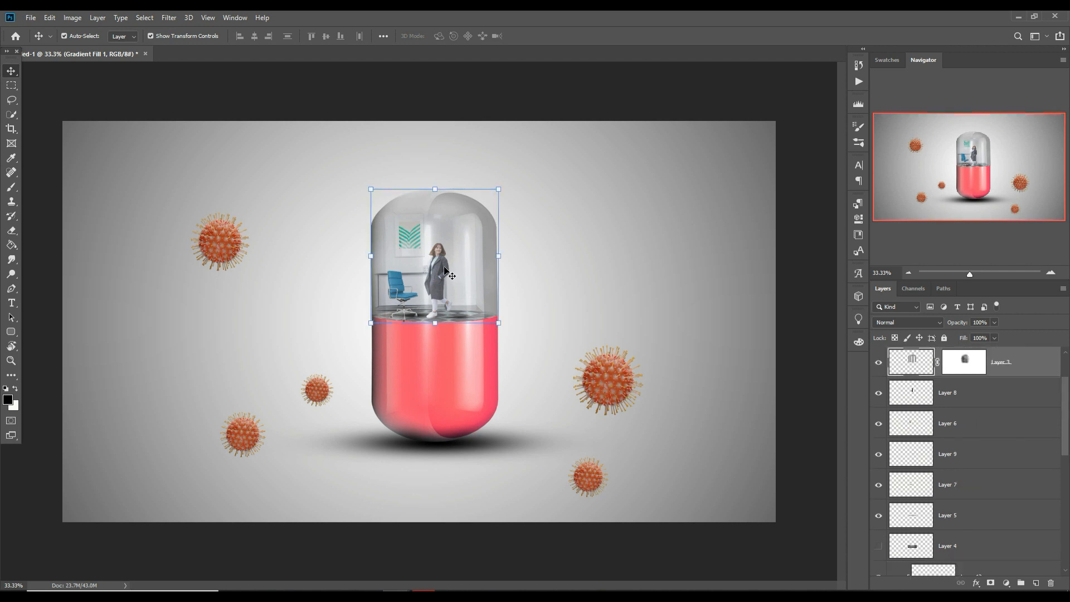
left_click(920, 390)
key("shift+Right")
key("shift+Right")
key("shift+Right")
key("shift+Right")
key("shift+Right")
key("shift+Right")
key("shift+Right")
key("shift+Right")
key("shift+Right")
key("shift+Right")
key("shift+Right")
key("shift+Right")
key("shift+Right")
key("shift+Right")
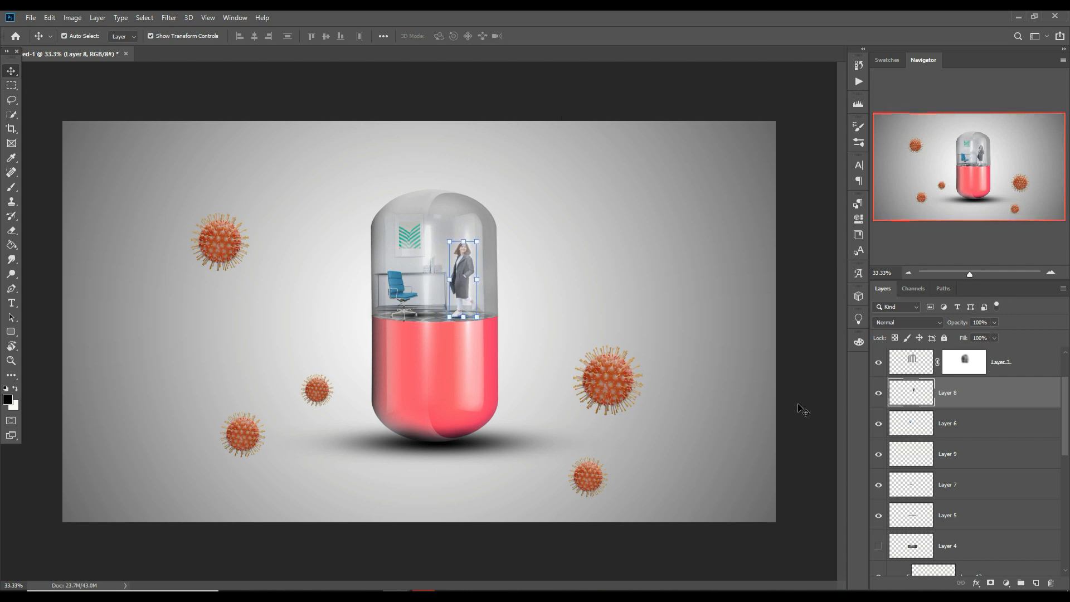
scroll(992, 415, "up", 2)
left_click(1007, 371)
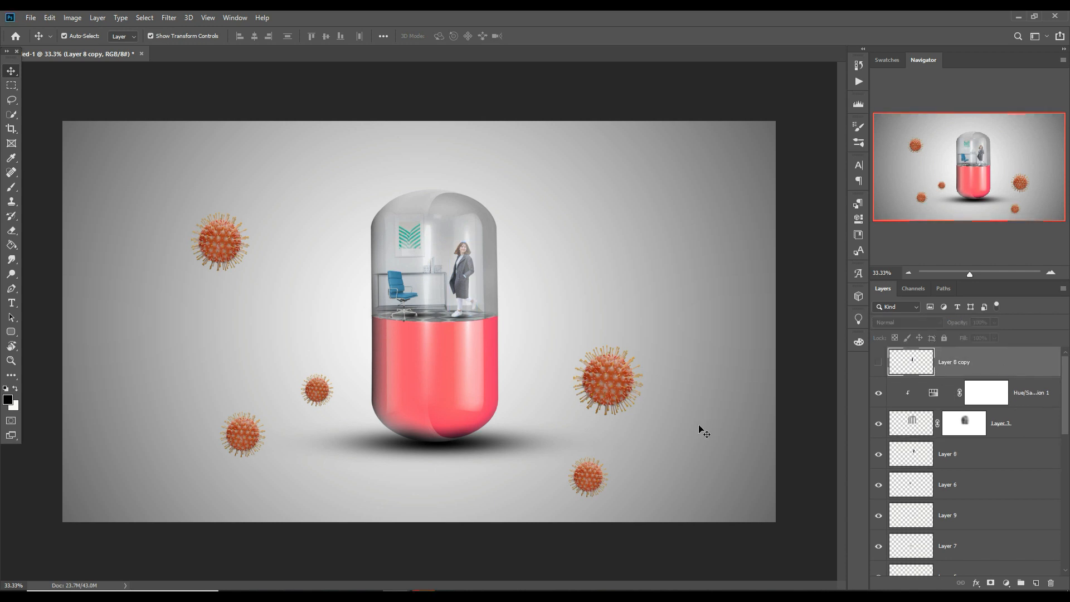
left_click(424, 592)
left_click(1017, 558)
left_click(521, 497)
scroll(1030, 473, "up", 1)
scroll(1030, 472, "up", 5)
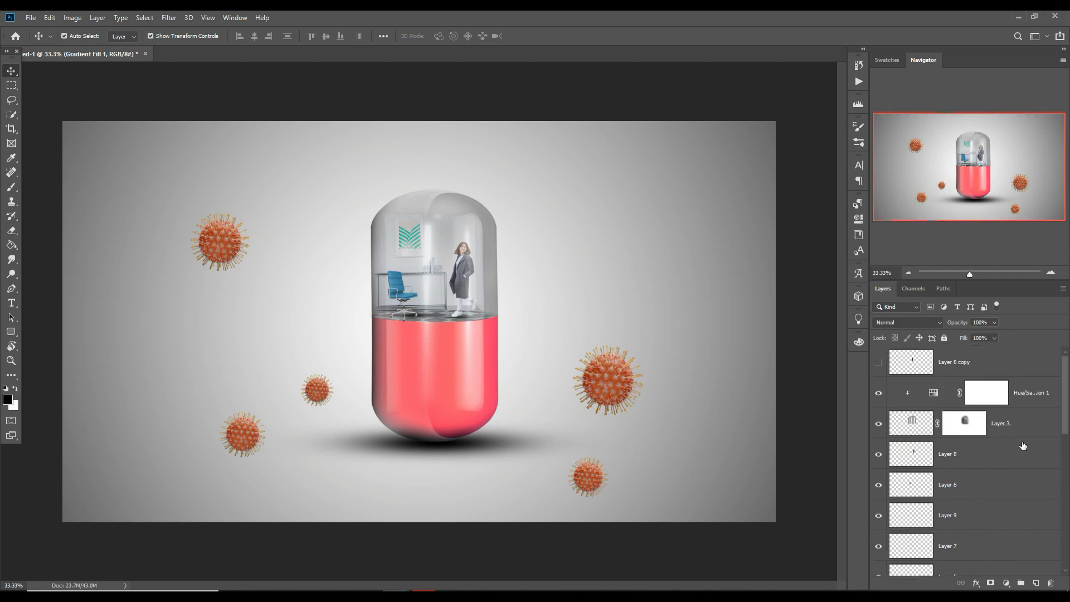
Check the hidden Layer 8 copy by toggling its visibility, and delete the layer
left_click(1003, 361)
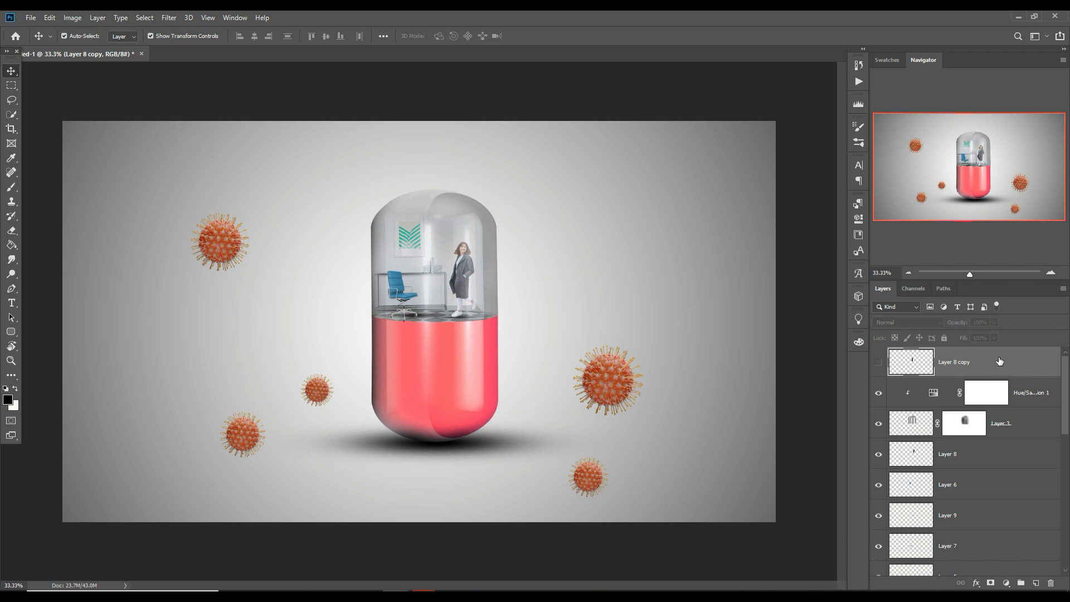
left_click(879, 363)
left_click(880, 363)
key("Delete")
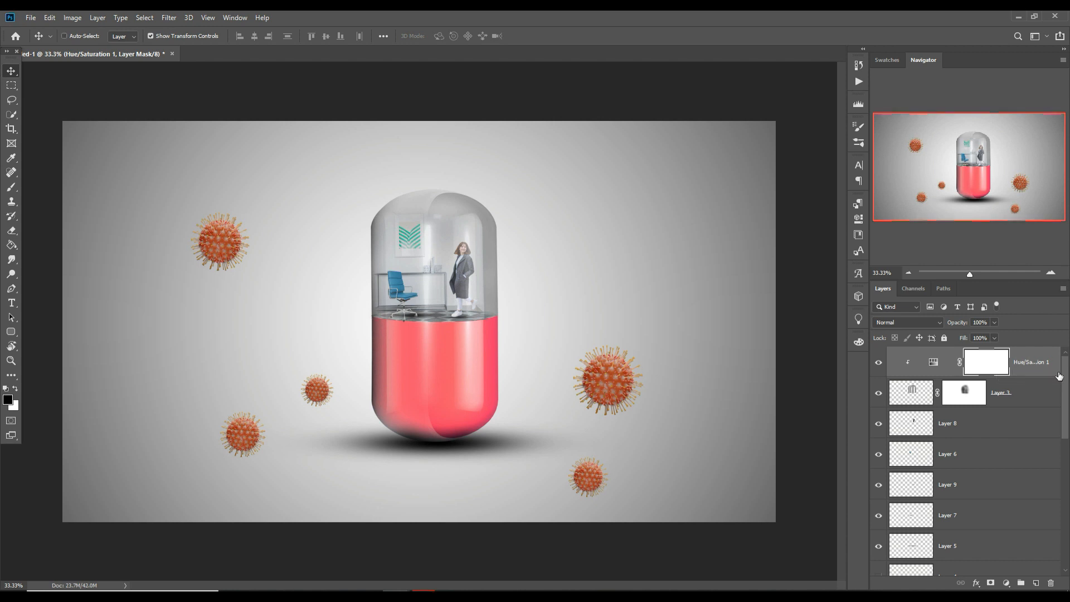
Stamp all visible layers into a new layer on top of the stack and convert it to a smart object
key("ctrl+shift+alt+e")
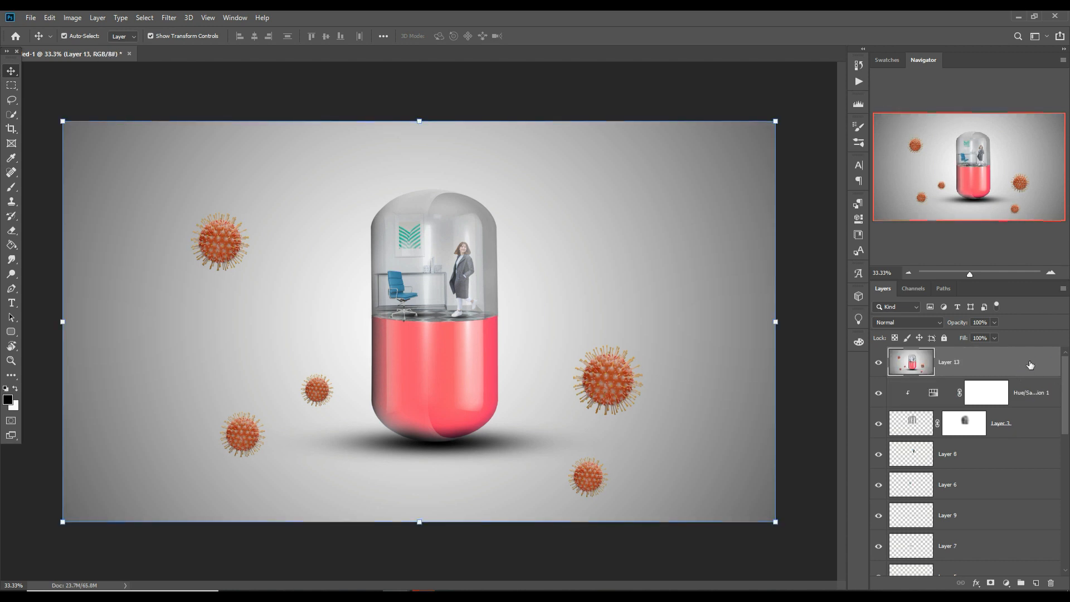
left_click(168, 18)
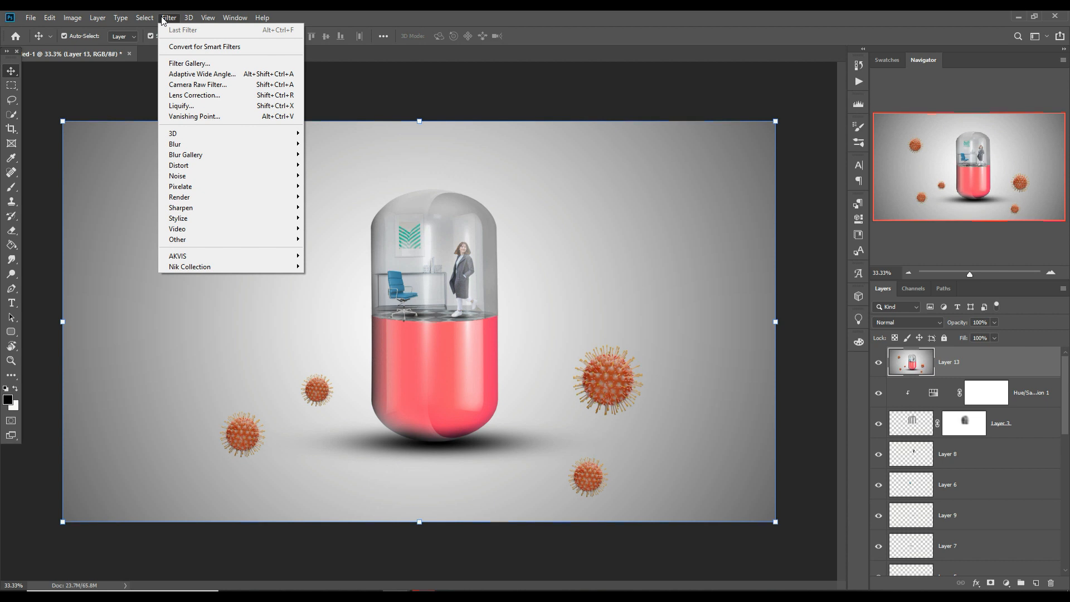
right_click(956, 351)
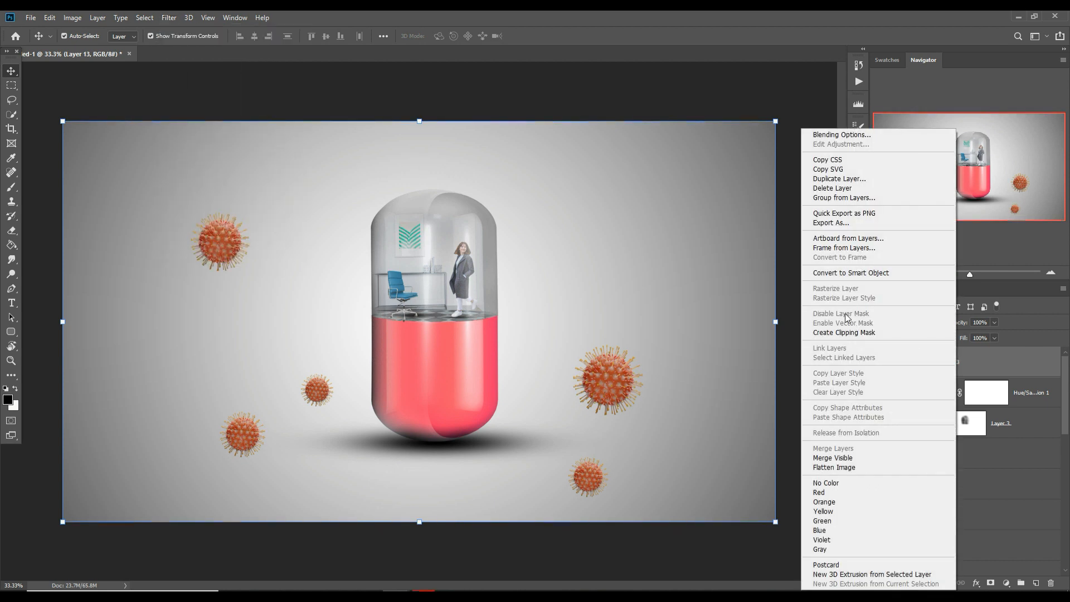
left_click(843, 273)
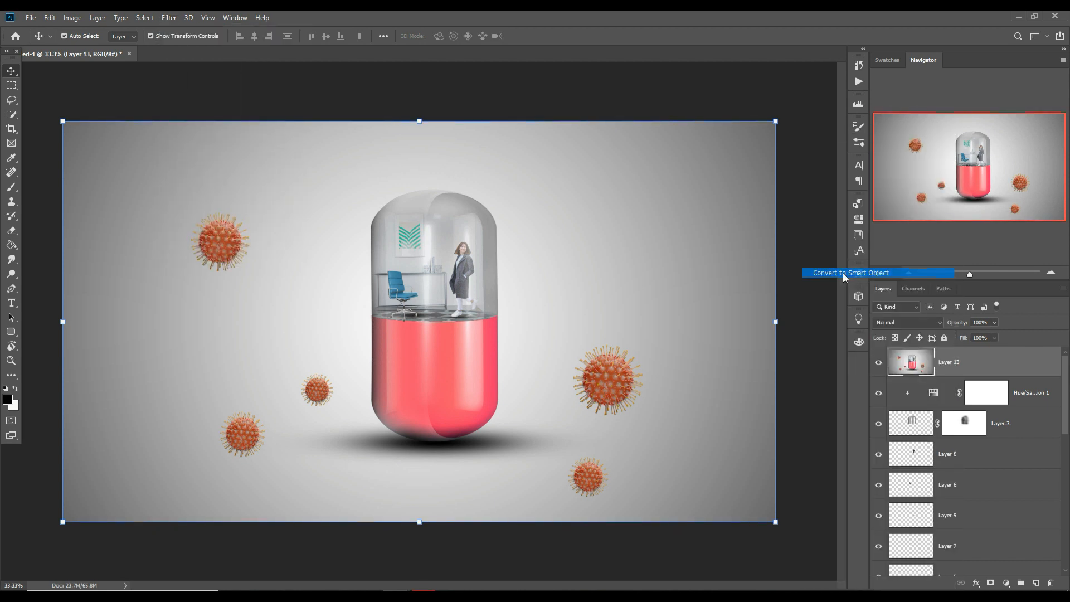
Open the Camera Raw filter on Layer 13 and set Temperature -9, Exposure -0.15, Contrast +31, Shadows -16, Blacks -20 and Saturation +21
left_click(169, 18)
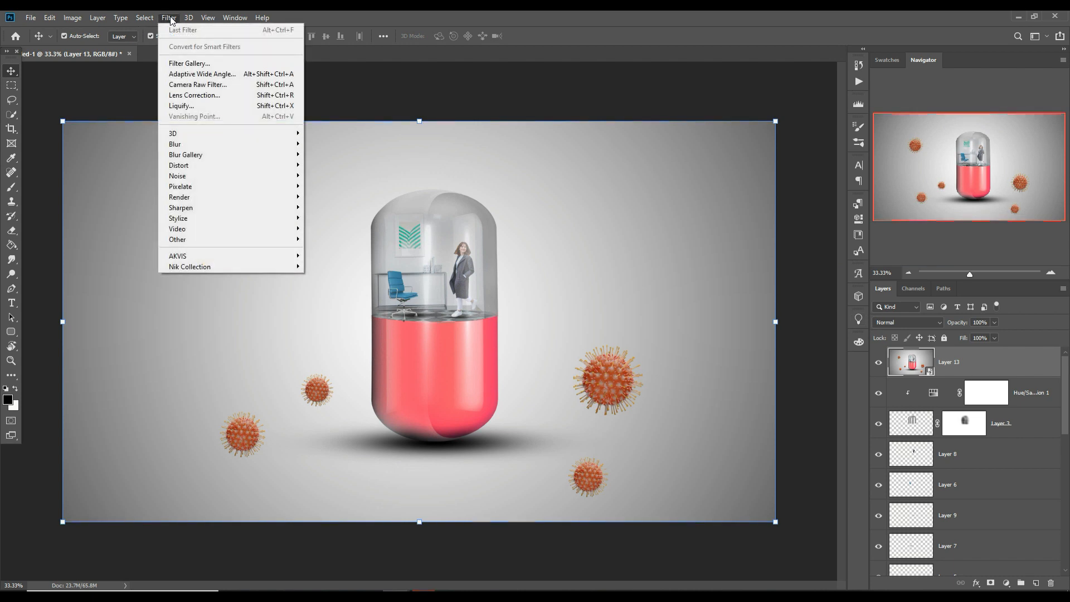
left_click(186, 88)
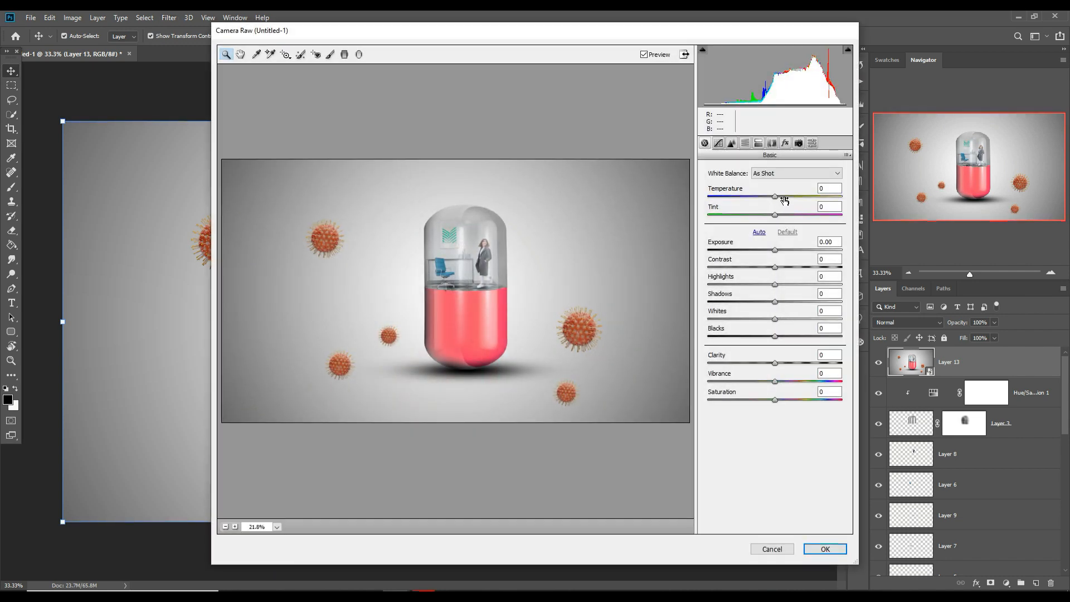
left_click_drag(776, 199, 771, 202)
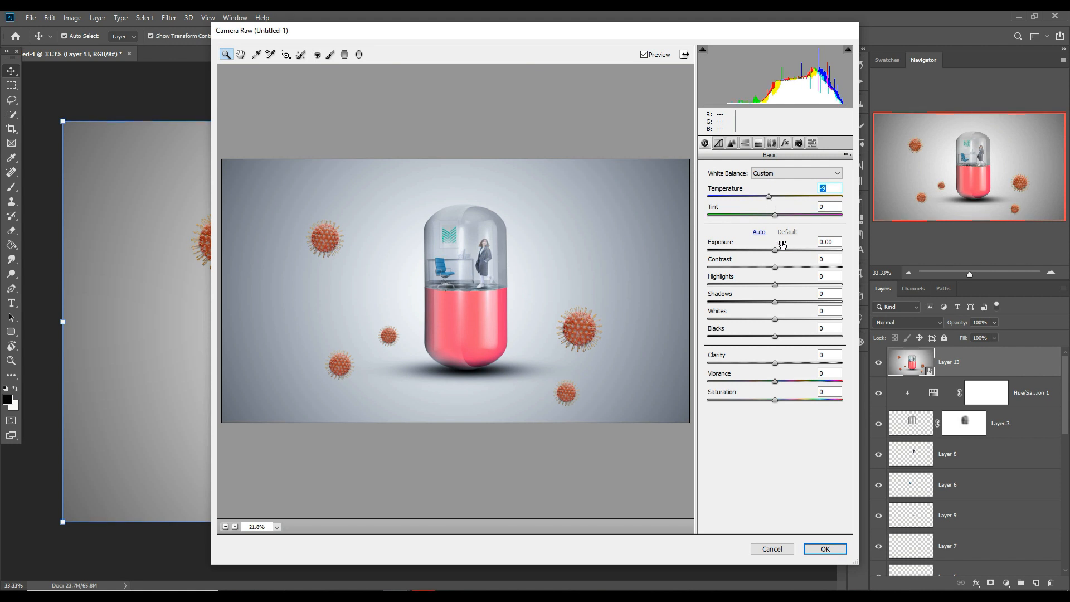
left_click_drag(775, 249, 795, 267)
left_click_drag(772, 303, 762, 343)
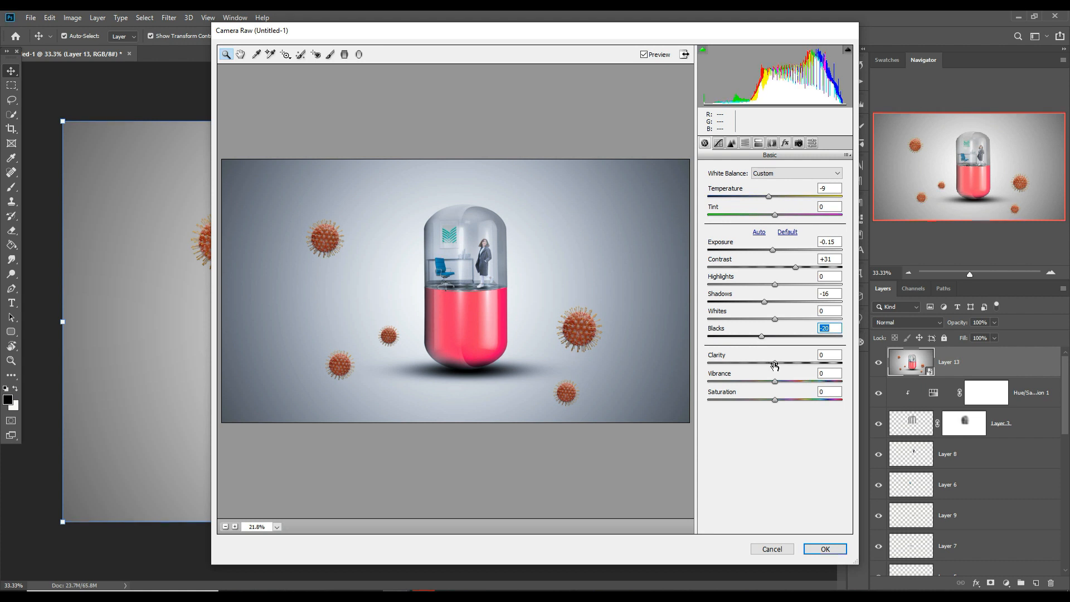
left_click_drag(777, 400, 791, 398)
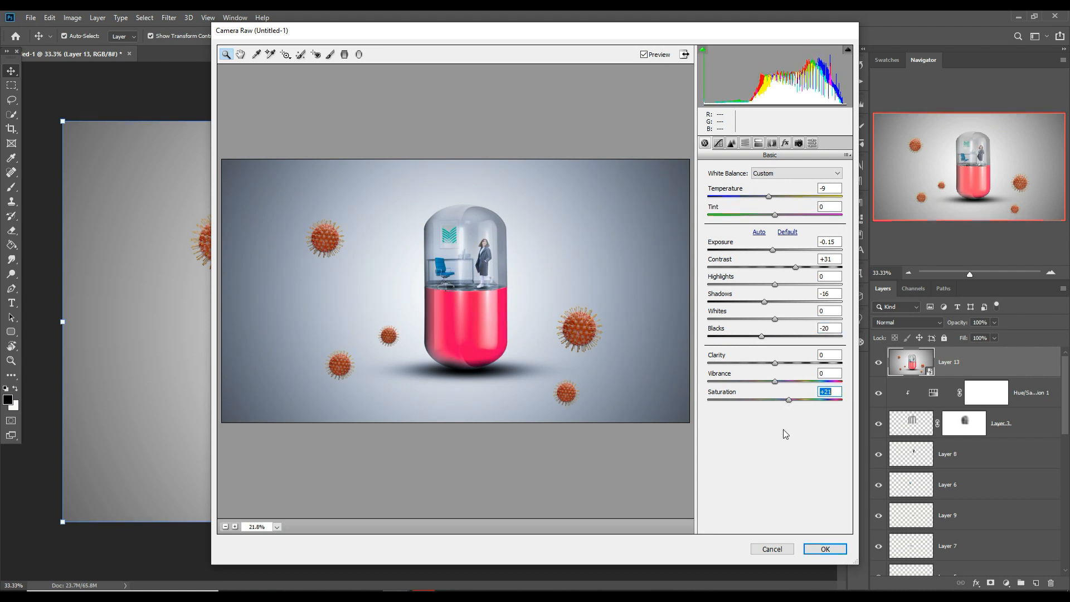
Raise the sharpening amount to about the middle of its range and apply the Camera Raw filter
left_click(731, 144)
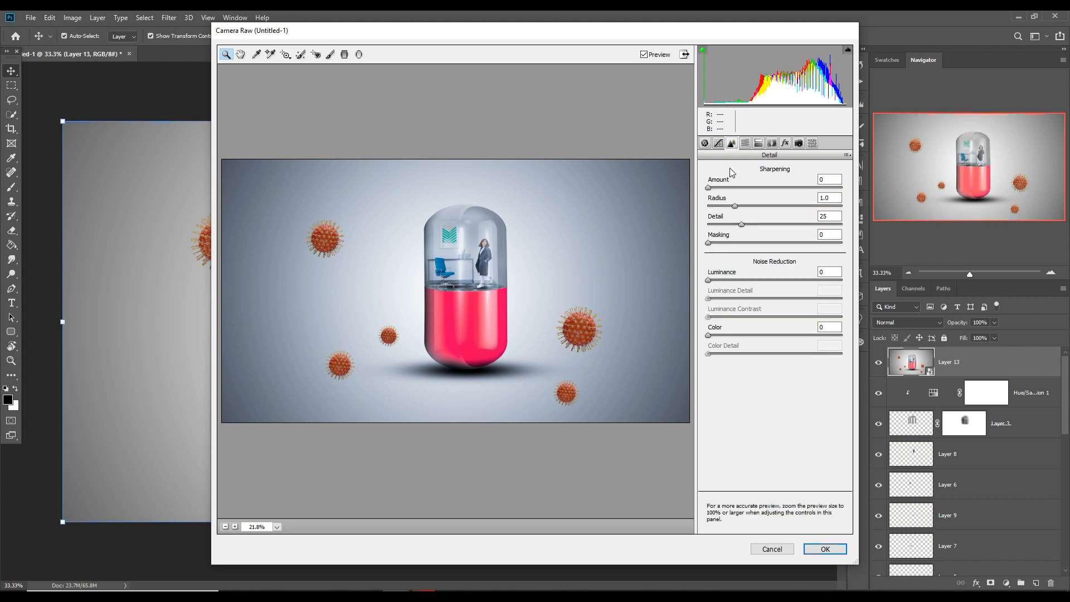
left_click_drag(714, 190, 774, 189)
left_click(825, 549)
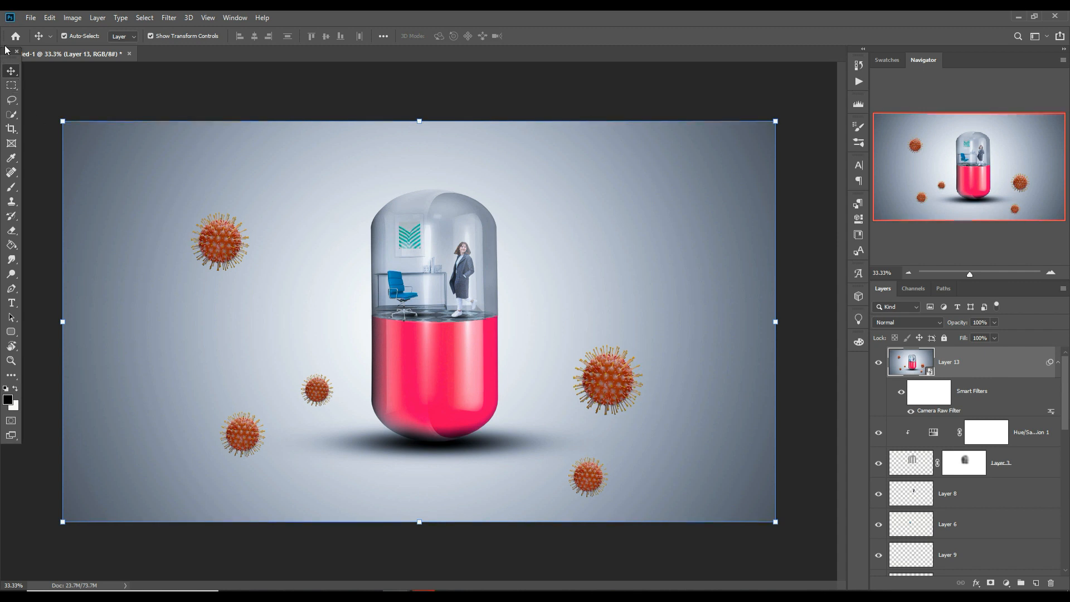
Add a text layer reading "STAY AT HOME" above the upper-left virus
left_click(32, 19)
left_click(32, 19)
left_click(11, 302)
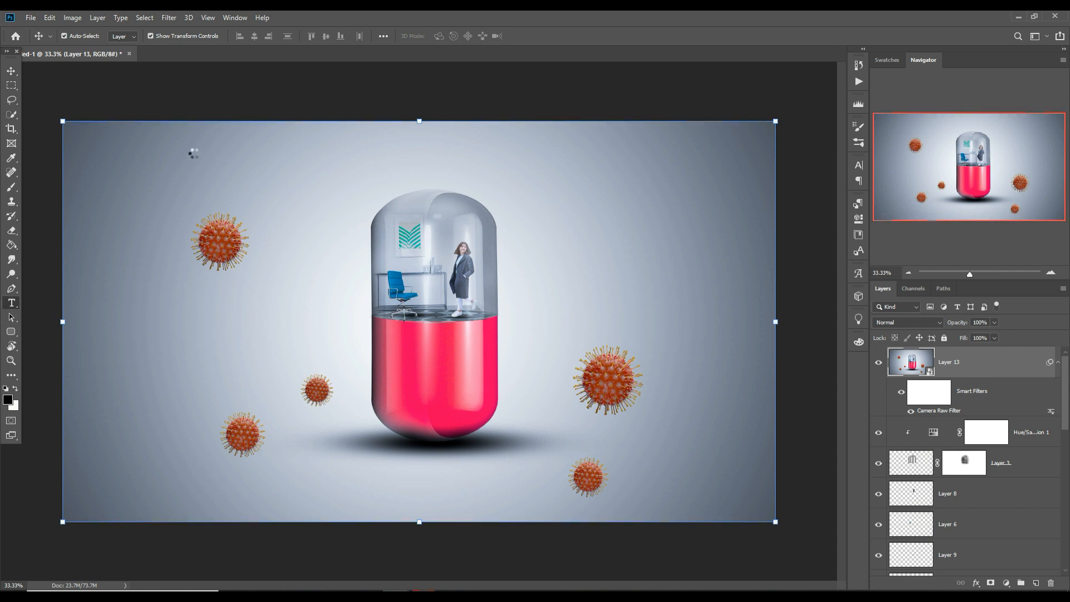
left_click(193, 158)
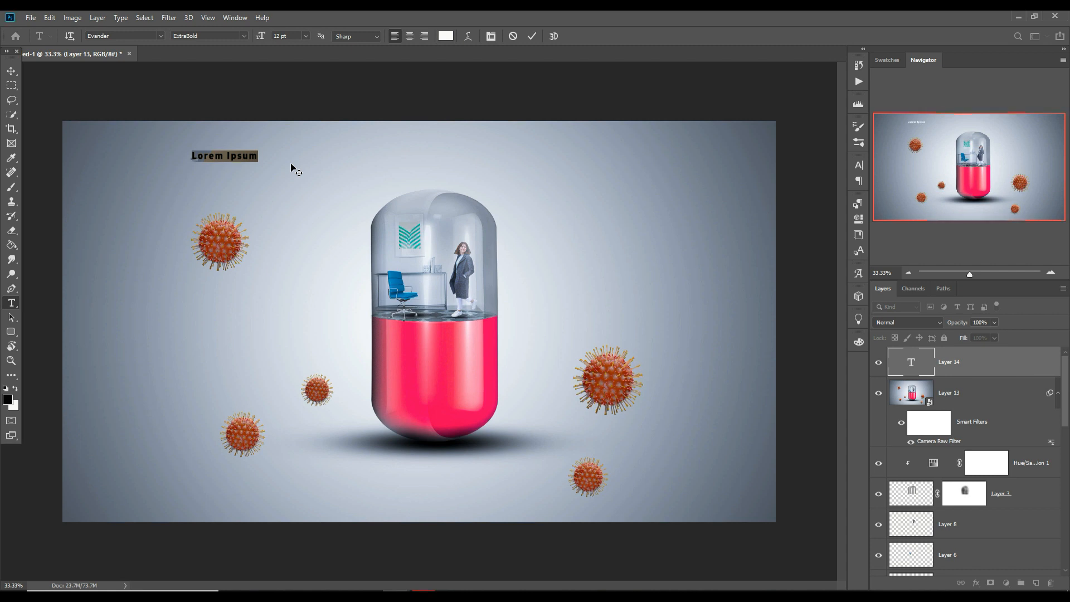
key("BackSpace")
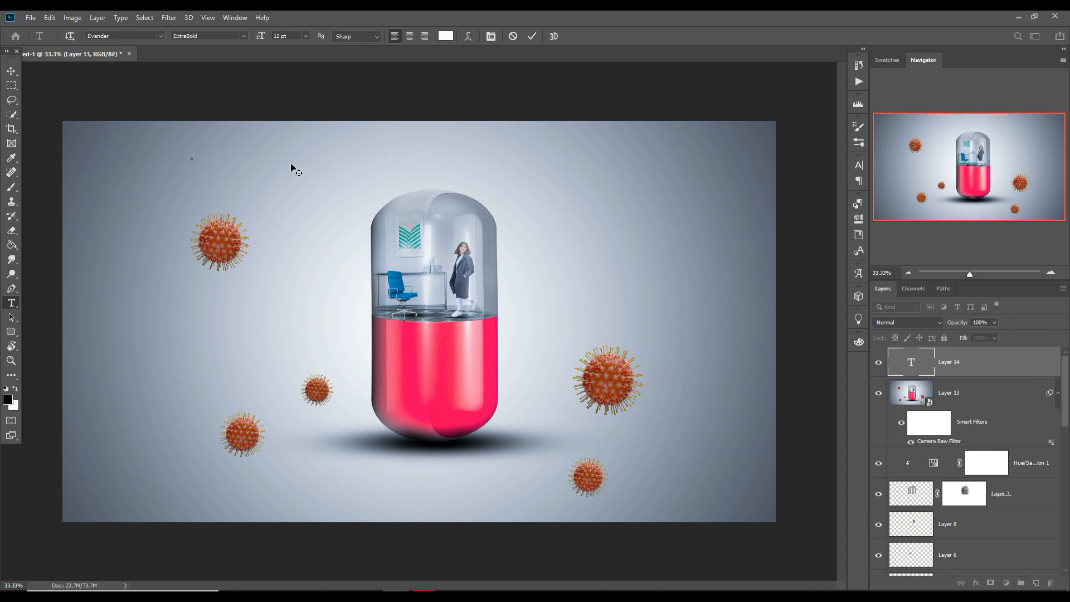
type("STAY AT HOME")
Enlarge the "STAY AT HOME" text to about 290% and move it into the upper-left corner of the image
left_click(11, 70)
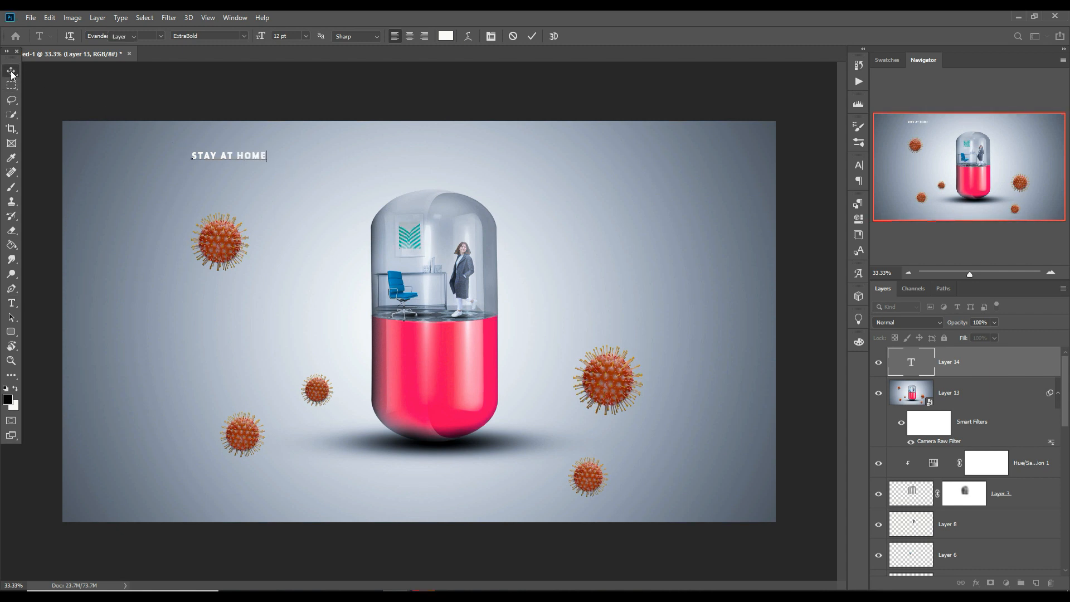
left_click(269, 157)
left_click_drag(286, 145, 425, 125)
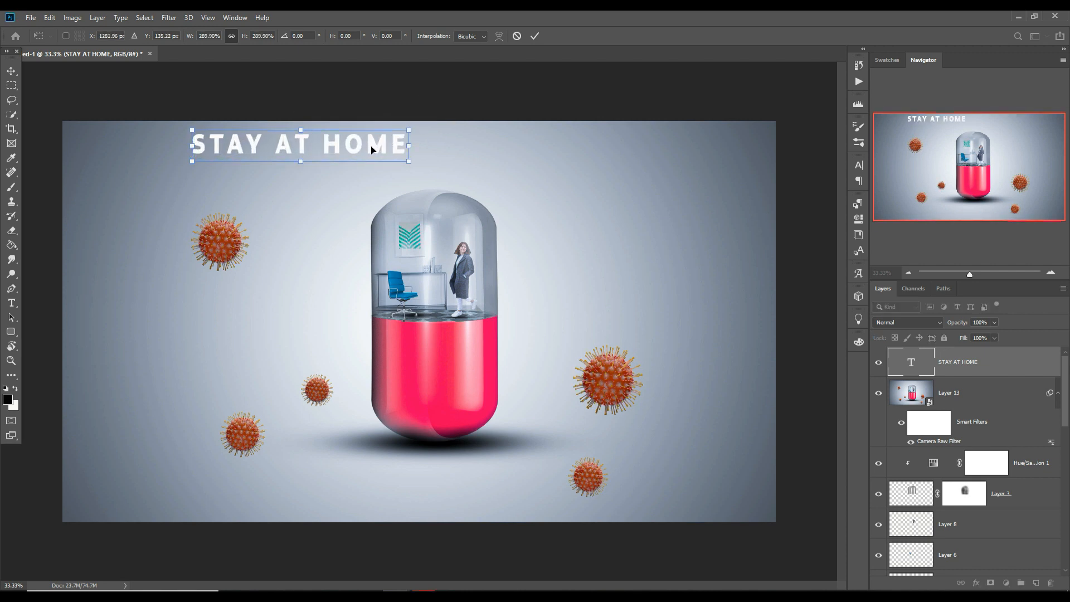
left_click_drag(329, 155, 266, 147)
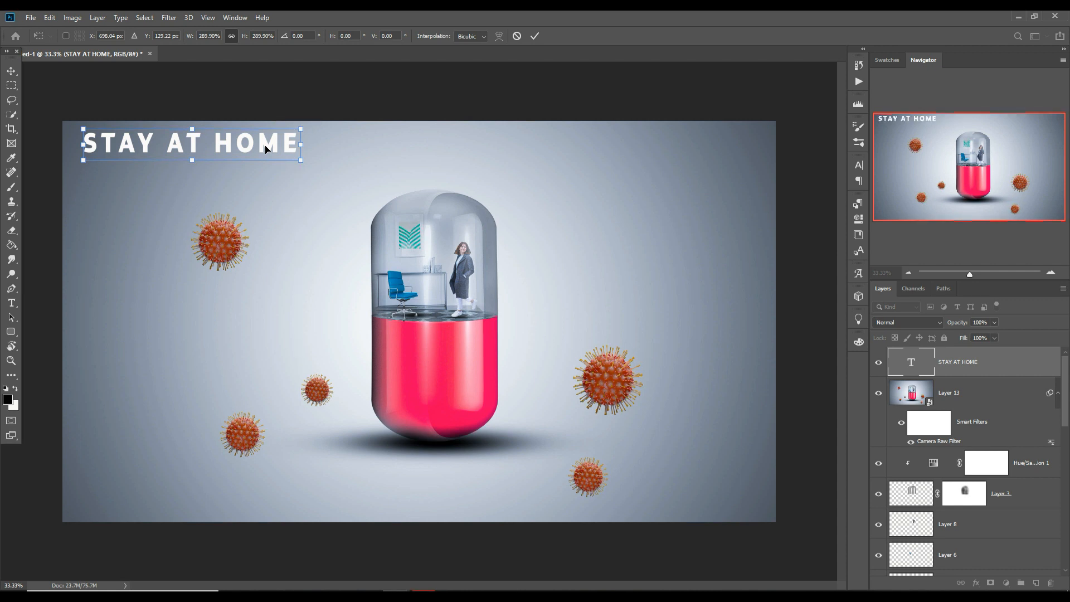
left_click_drag(227, 149, 227, 159)
left_click(539, 34)
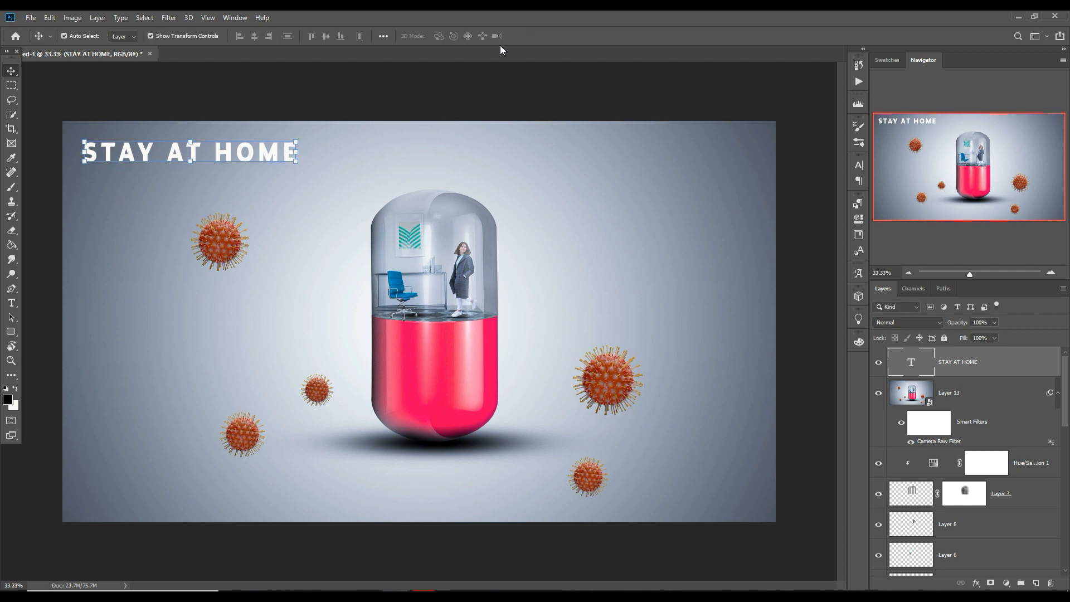
Add a second text layer reading "COVID 19" just below the "STAY AT HOME" heading
left_click(11, 306)
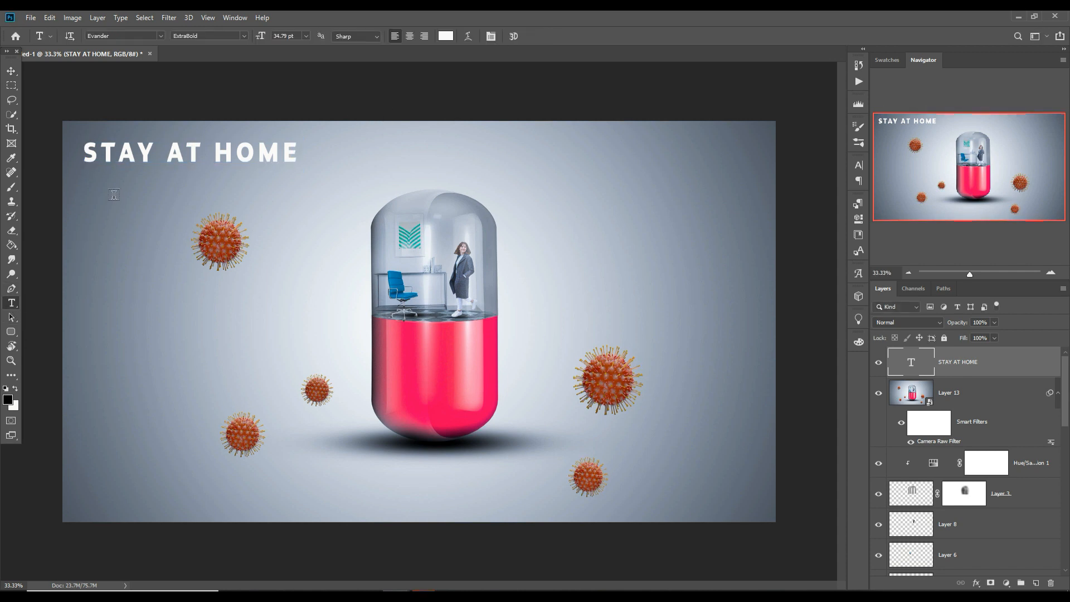
left_click(108, 187)
type("C")
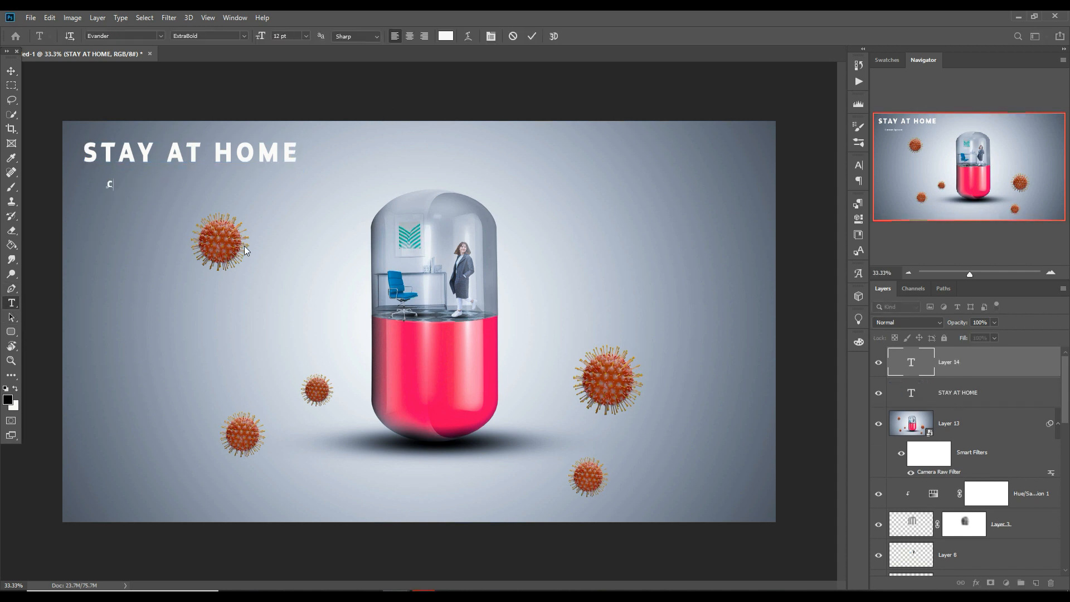
type("OVID 19")
Scale "COVID 19" to about 465% width and 572% height, and align it directly beneath "STAY AT HOME" at matching width
left_click(11, 71)
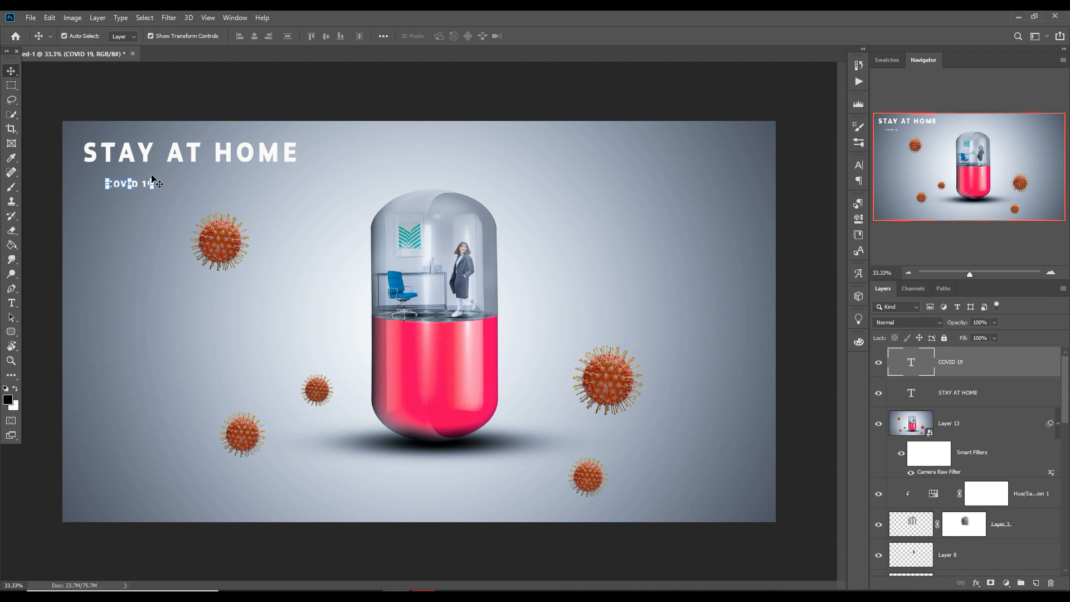
left_click_drag(157, 184, 371, 131)
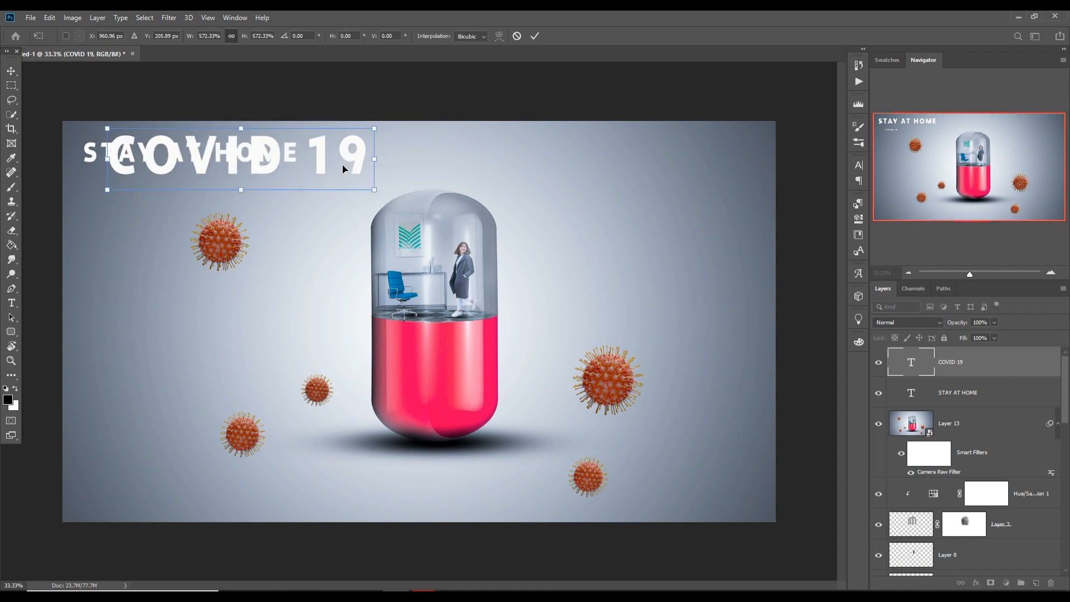
mouse_move(312, 186)
left_mouse_down()
mouse_move(287, 198)
mouse_move(337, 194)
mouse_move(309, 193)
left_mouse_up()
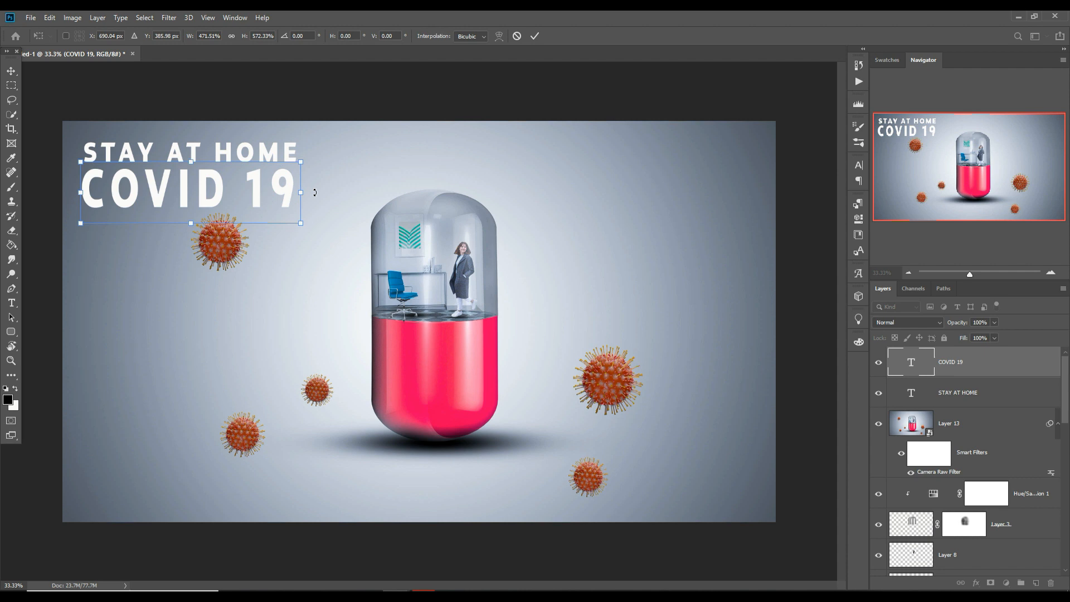
left_click_drag(82, 195, 84, 196)
left_click(535, 36)
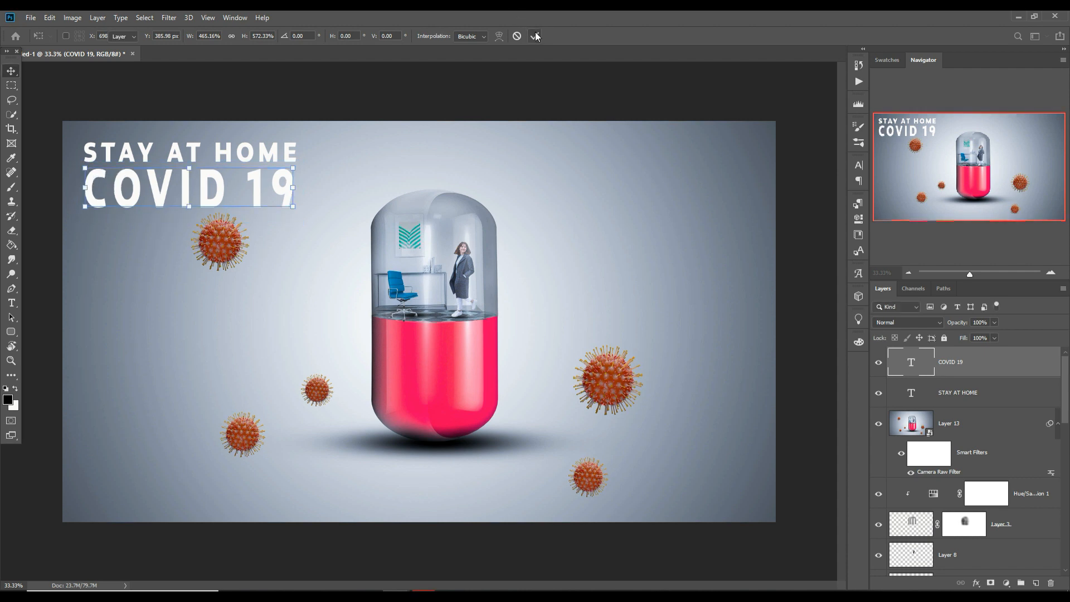